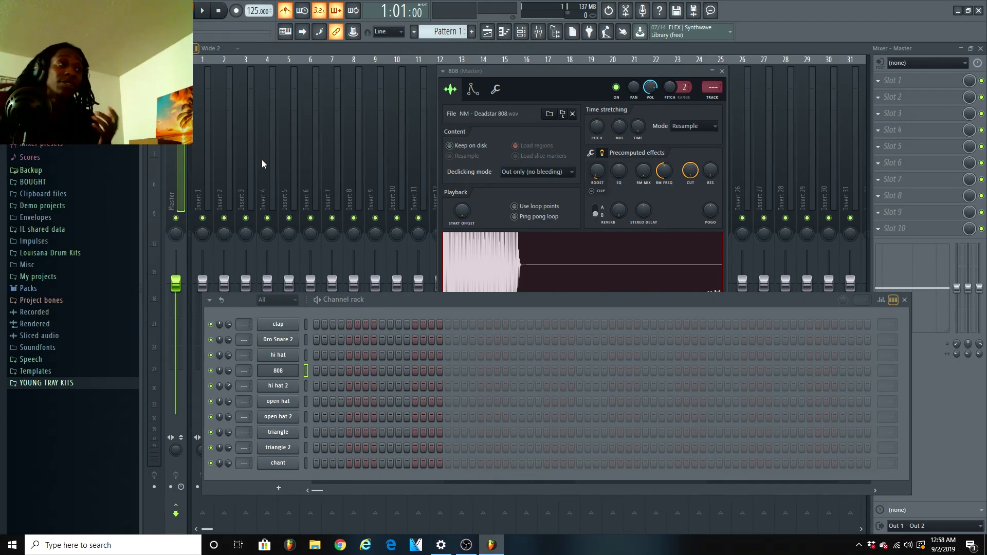
Add a clap hit in the second bar of the drum pattern.
mouse_move(387, 299)
left_mouse_down()
mouse_move(388, 278)
mouse_move(366, 276)
left_mouse_up()
key("space")
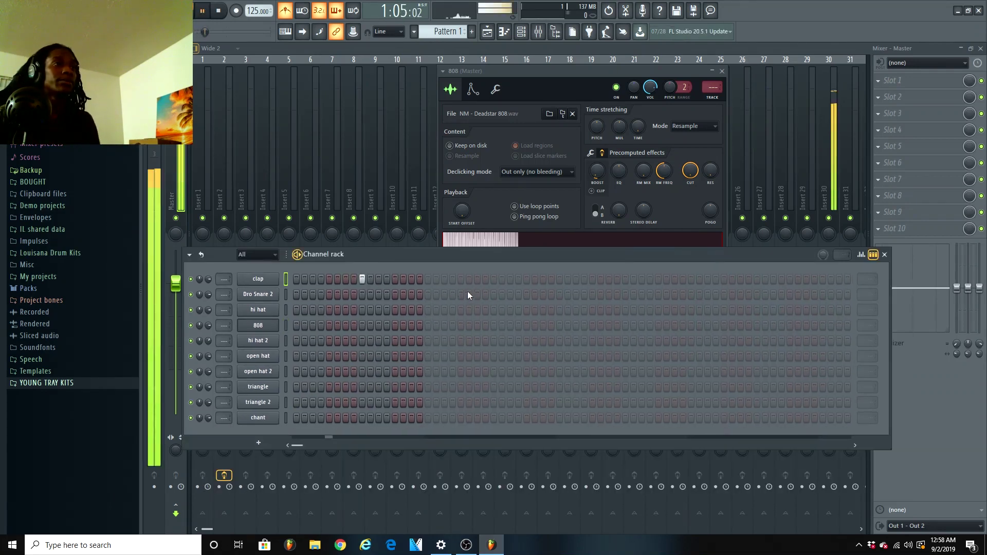
left_click(493, 278)
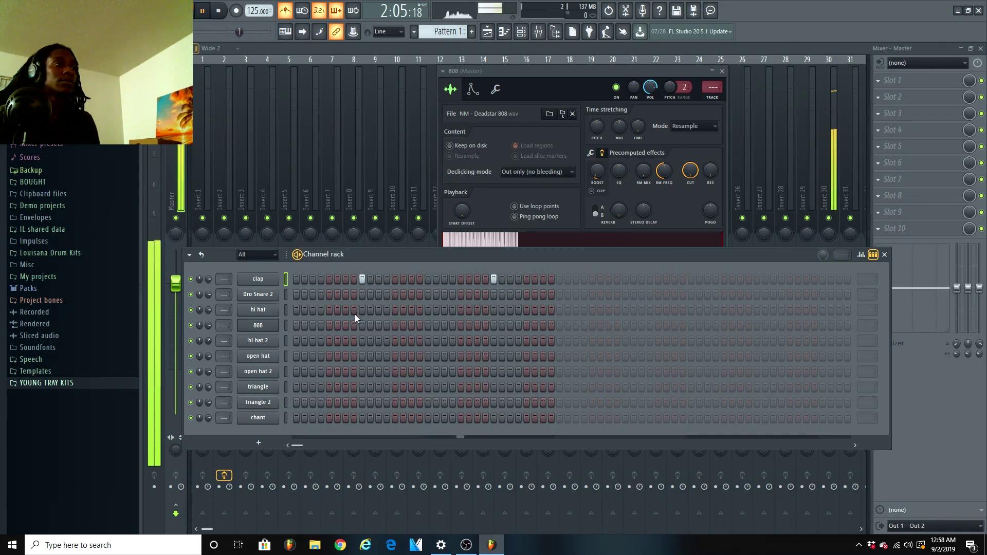
key("space")
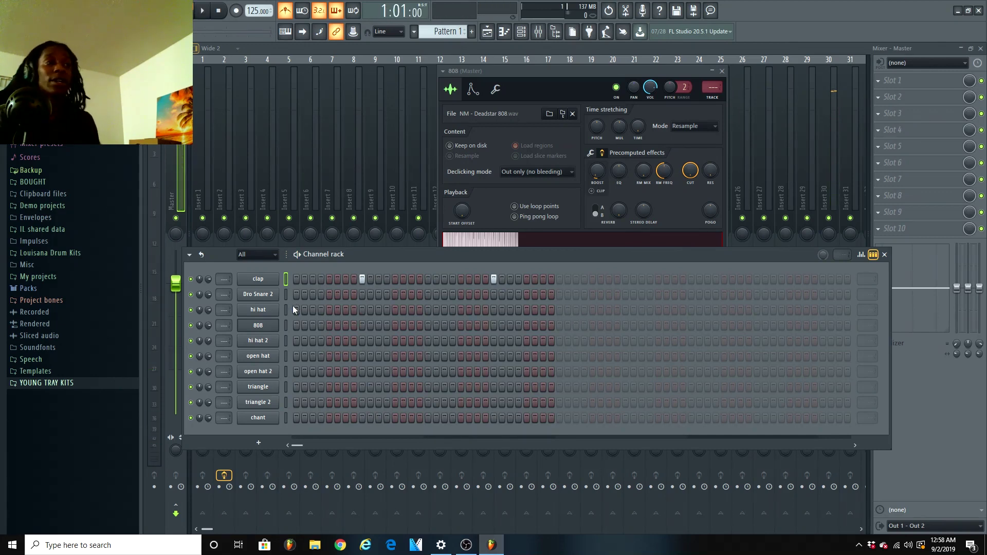
Add four hi hat hits: two early in the bar and two later in the pattern.
left_click(296, 310)
left_click(328, 310)
key("space")
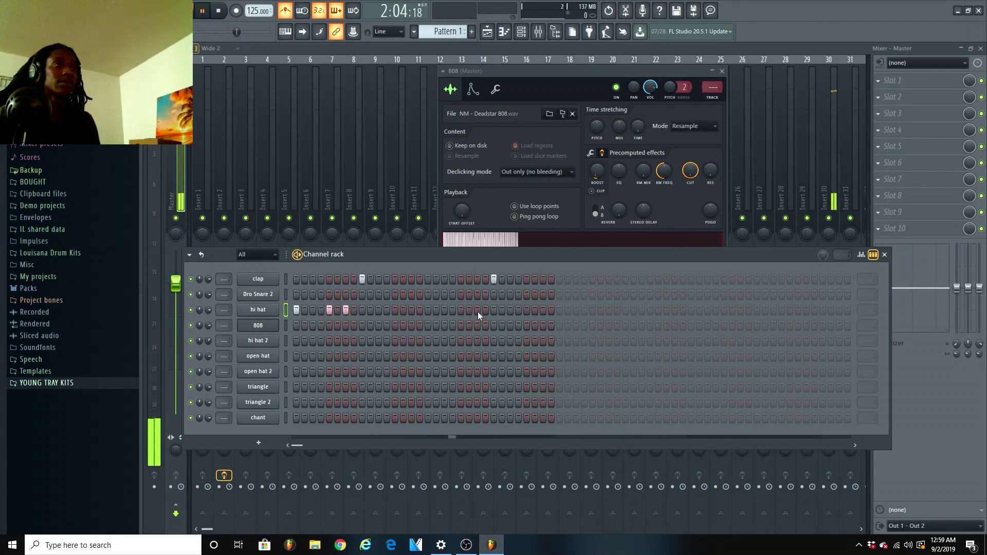
key("space")
key("space")
left_click(460, 309)
left_click(526, 309)
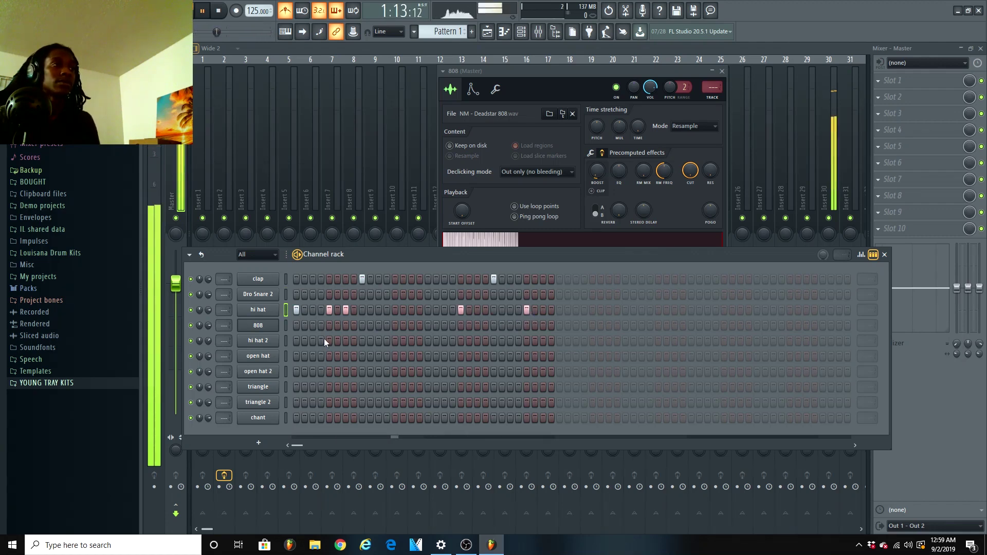
key("space")
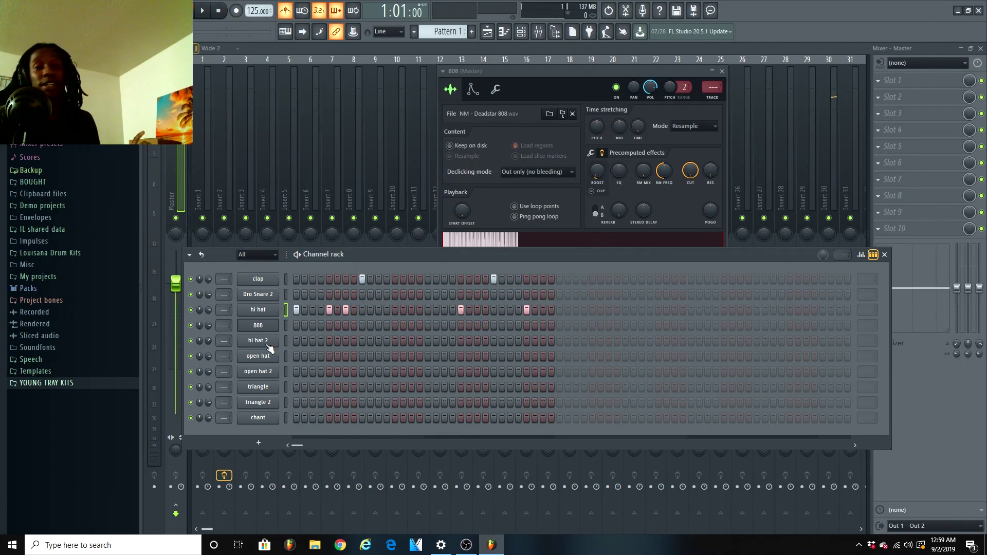
Add two adjacent hi hat 2 hits, after checking its sample settings.
left_click(263, 343)
left_click(512, 176)
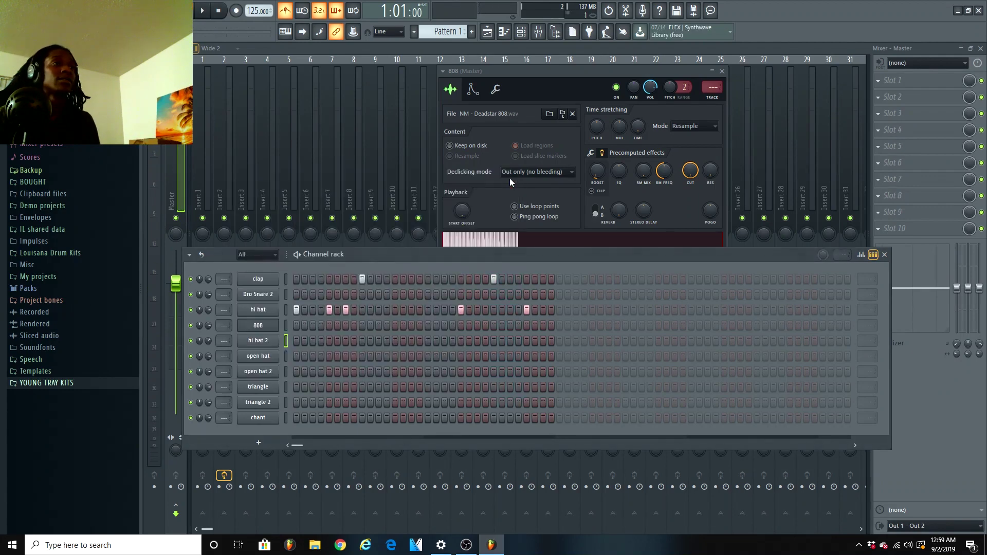
key("space")
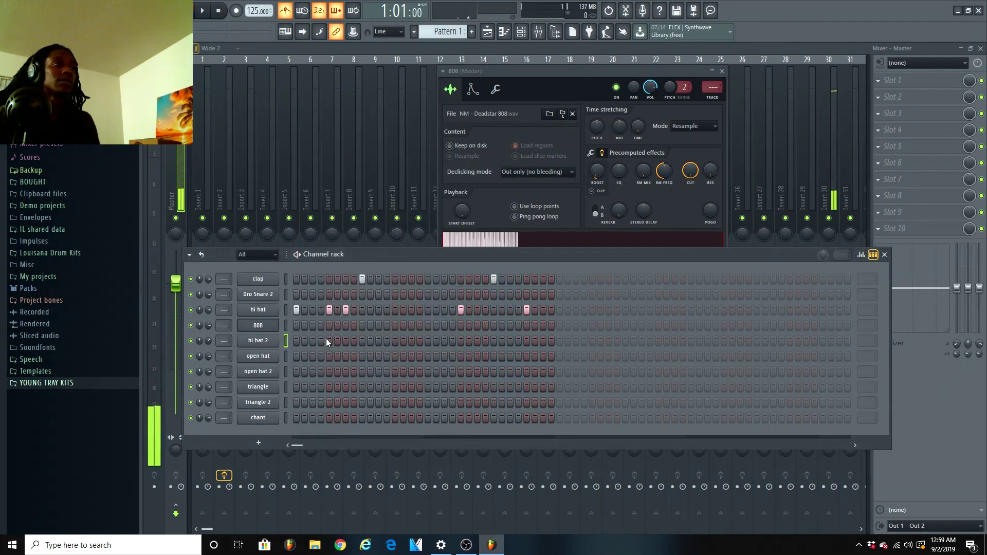
left_click(395, 341)
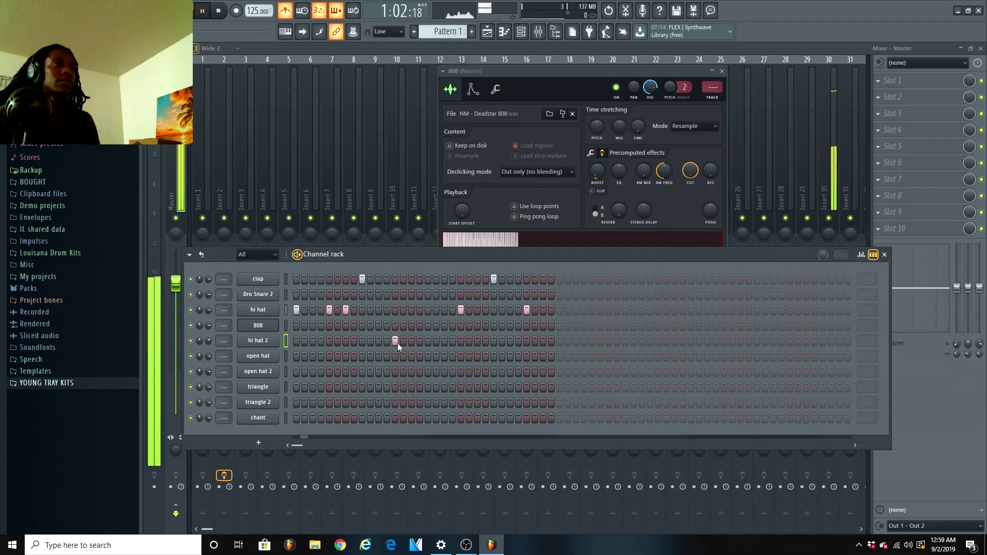
left_click(411, 342)
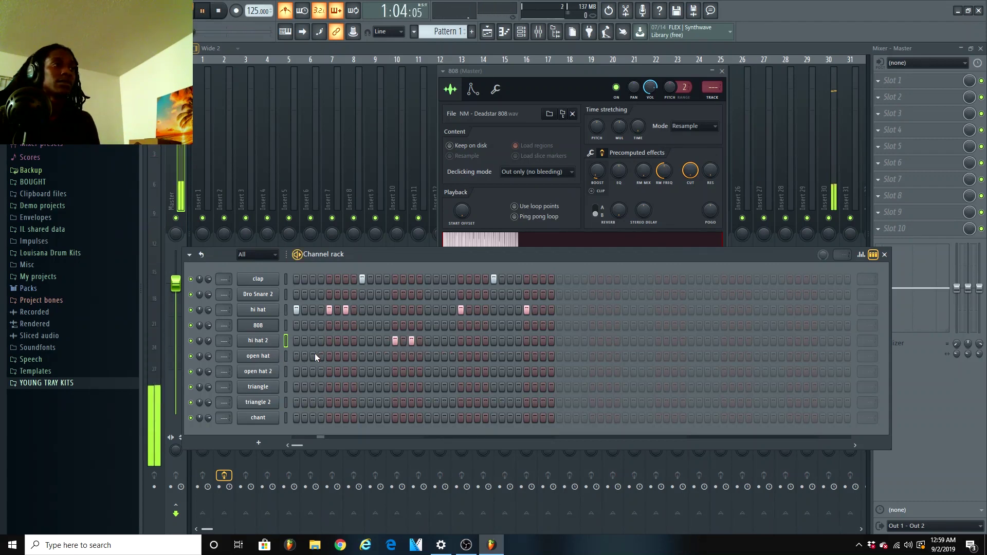
Place 808 hits from the first step through the pattern end, replacing one misplaced hit.
key("space")
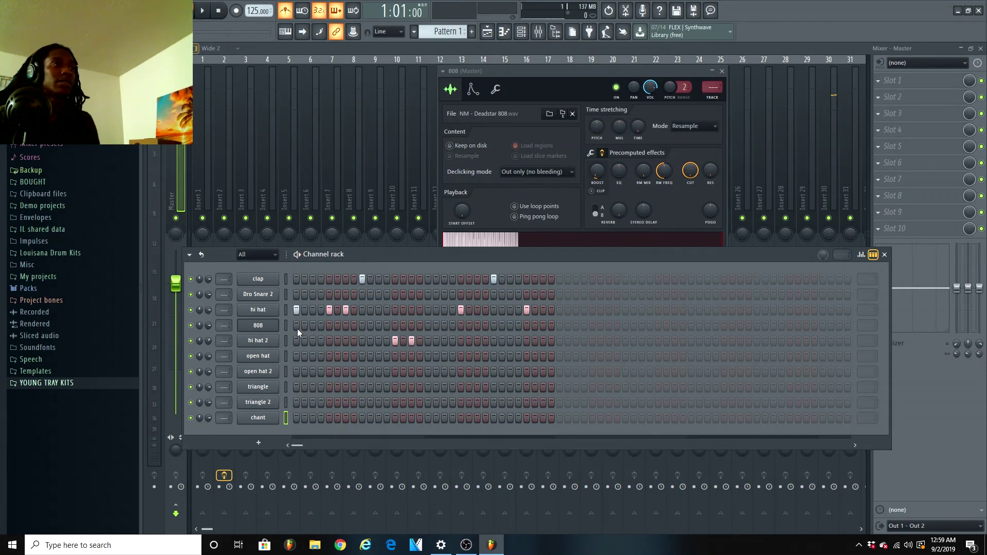
left_click(297, 329)
key("space")
left_click(346, 325)
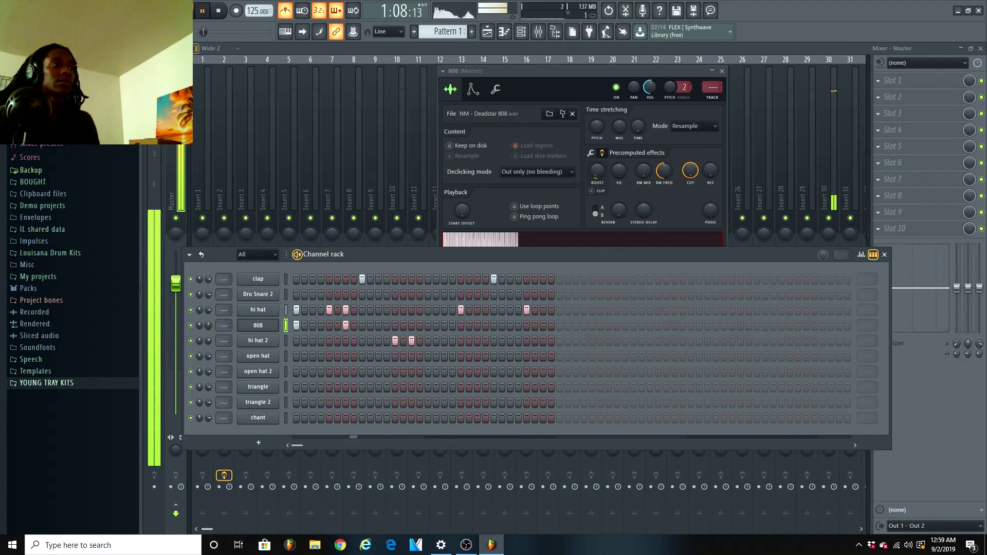
left_click(462, 326)
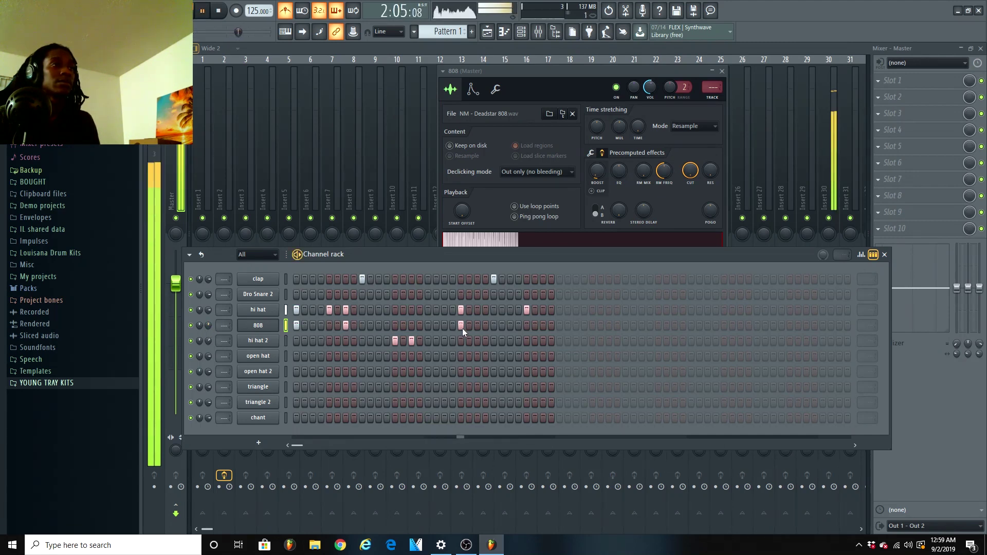
left_click(525, 325)
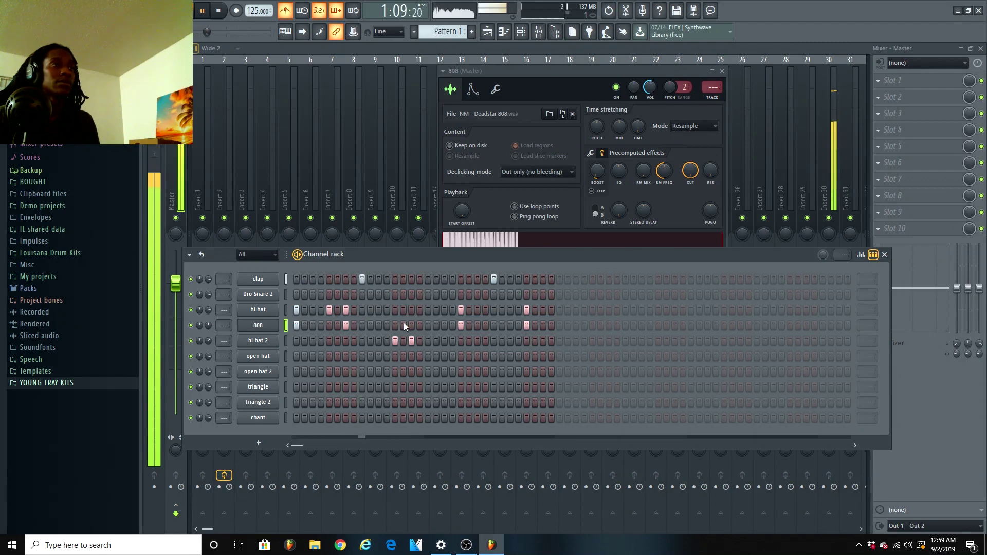
left_click(542, 325)
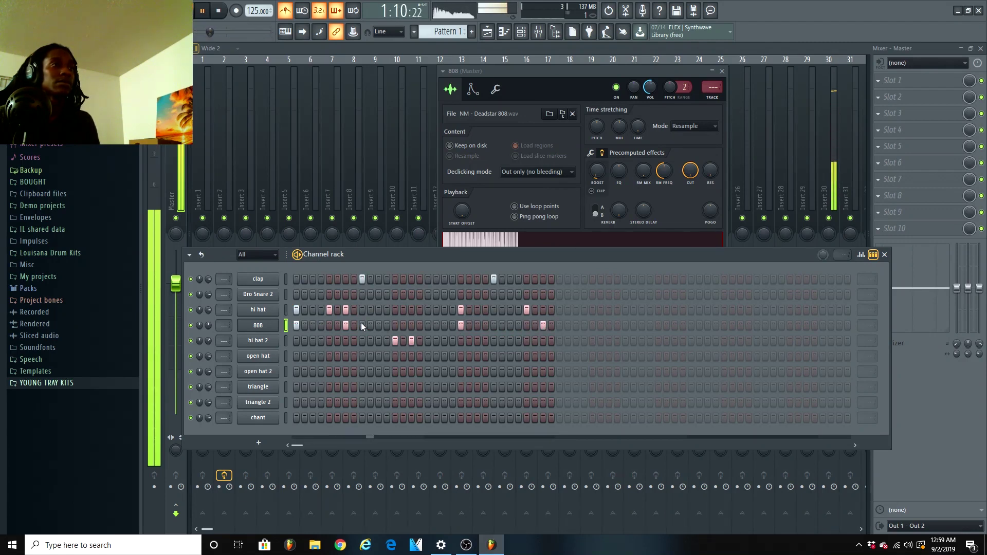
left_click(477, 325)
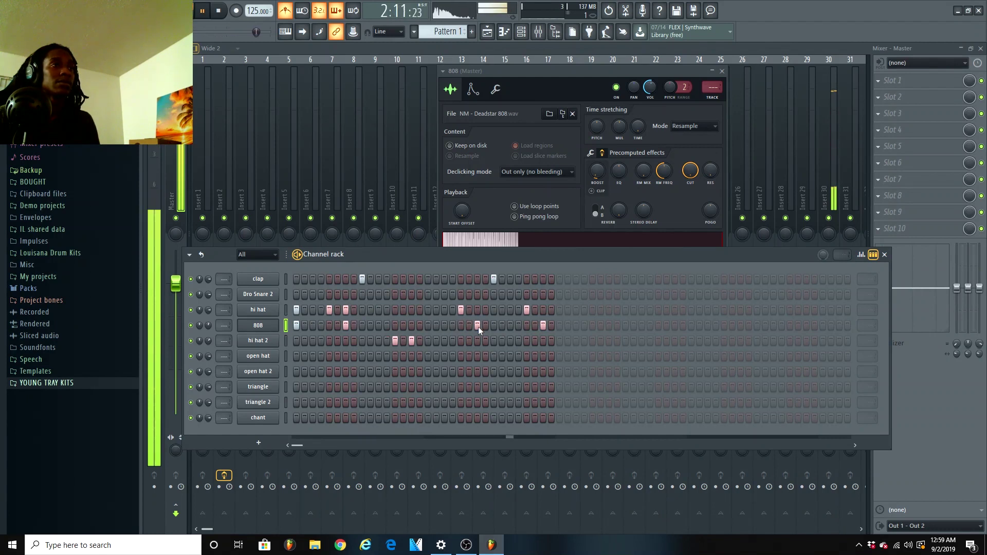
left_click(479, 327)
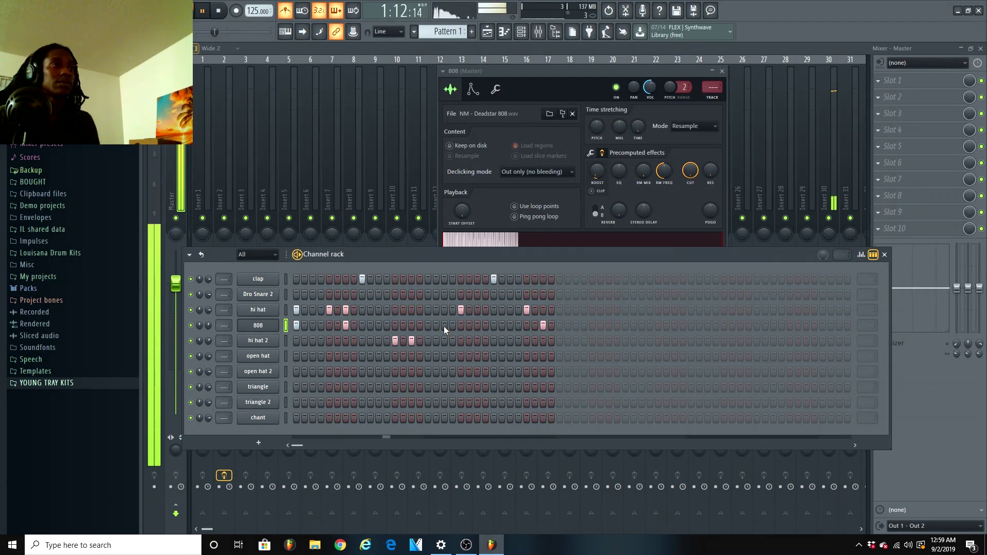
left_click(460, 325)
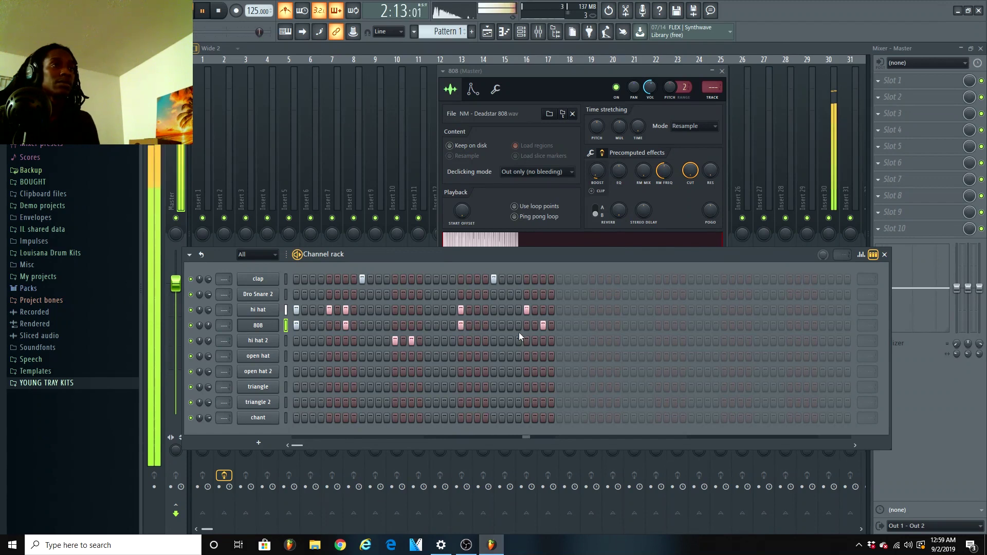
Add open hat hits at the pattern start and early in the bar.
key("space")
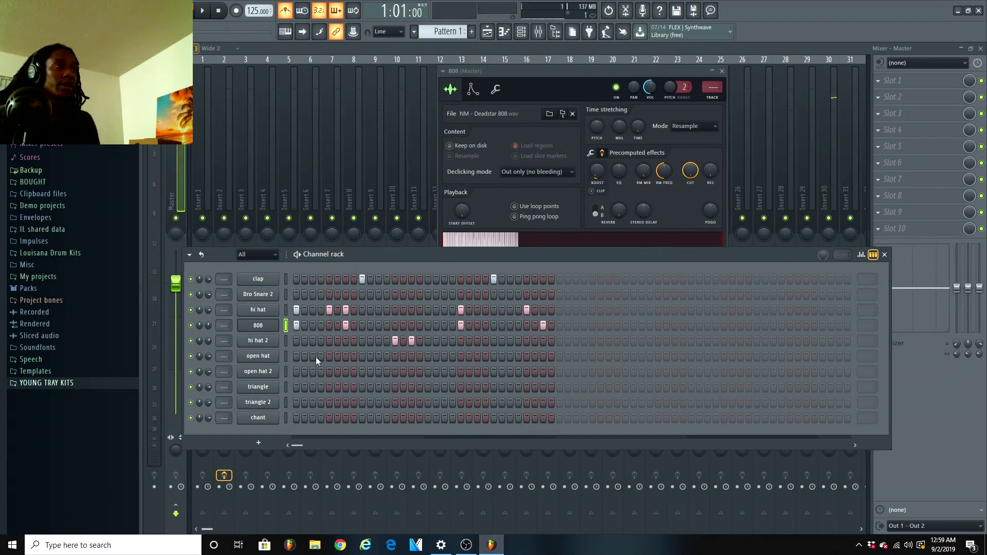
left_click(296, 372)
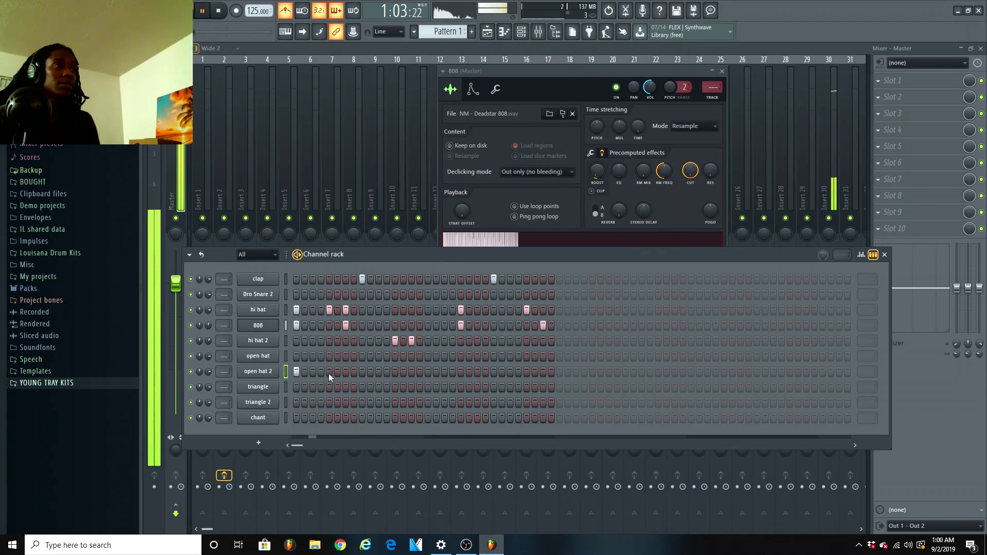
key("space")
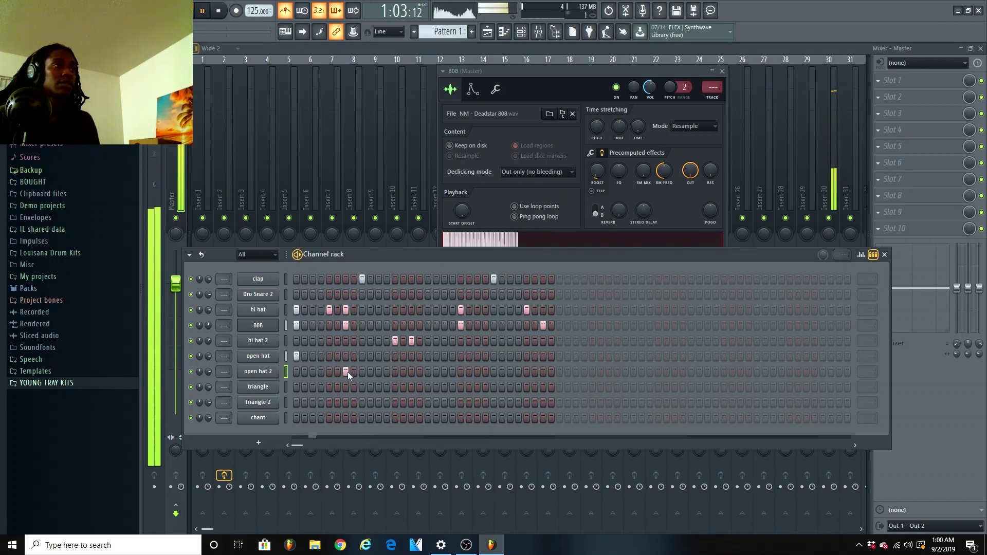
left_click(346, 356)
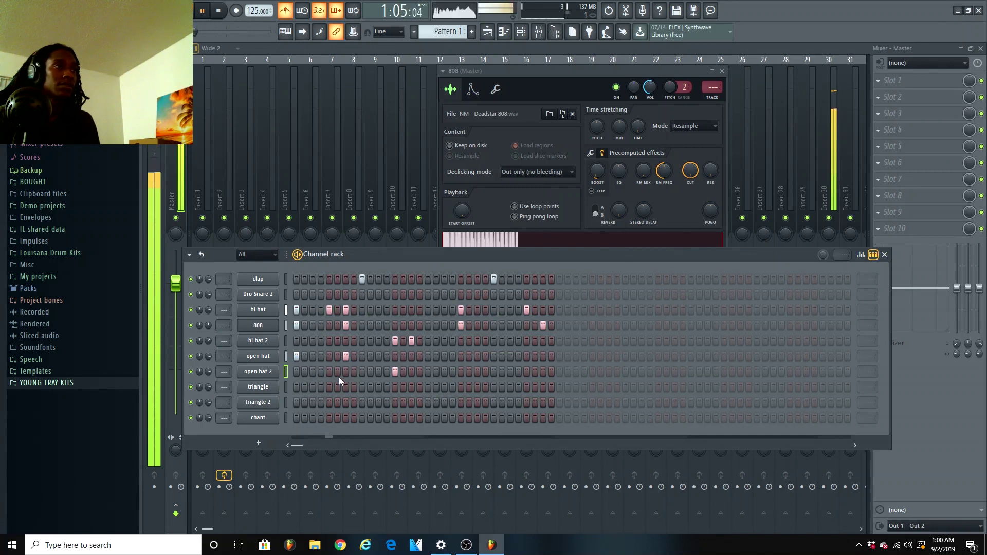
Add two triangle hits in the second bar, then turn the metronome off.
left_click(461, 387)
left_click(494, 386)
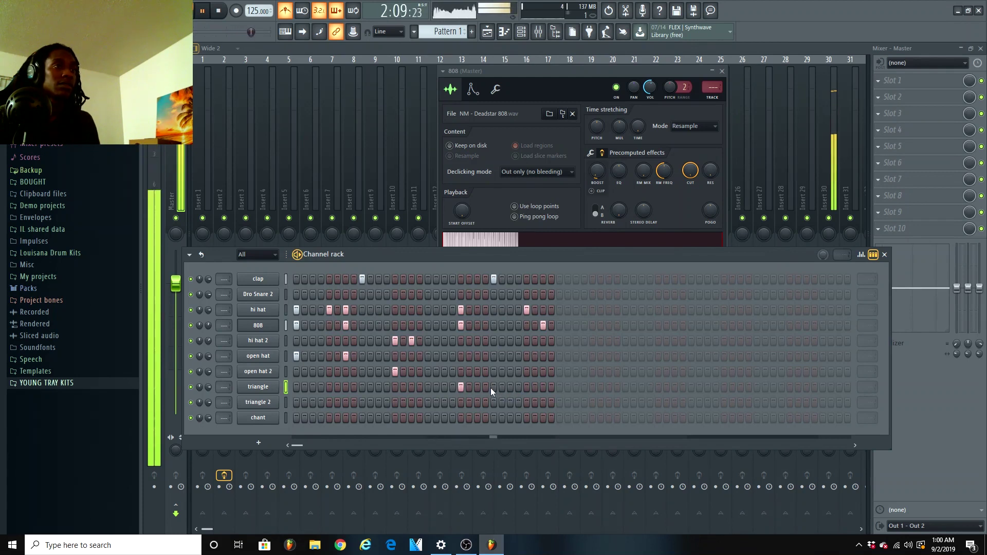
left_click(493, 387)
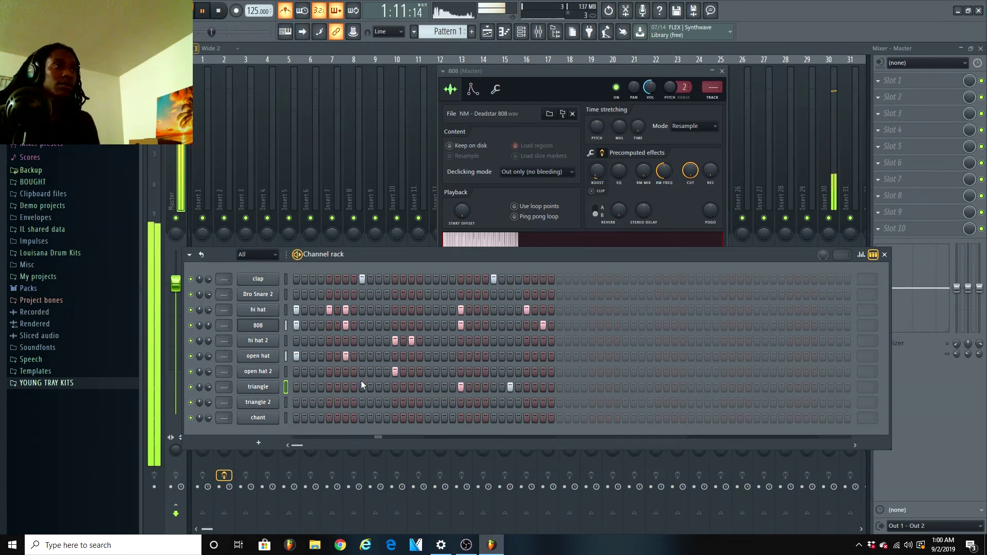
key("space")
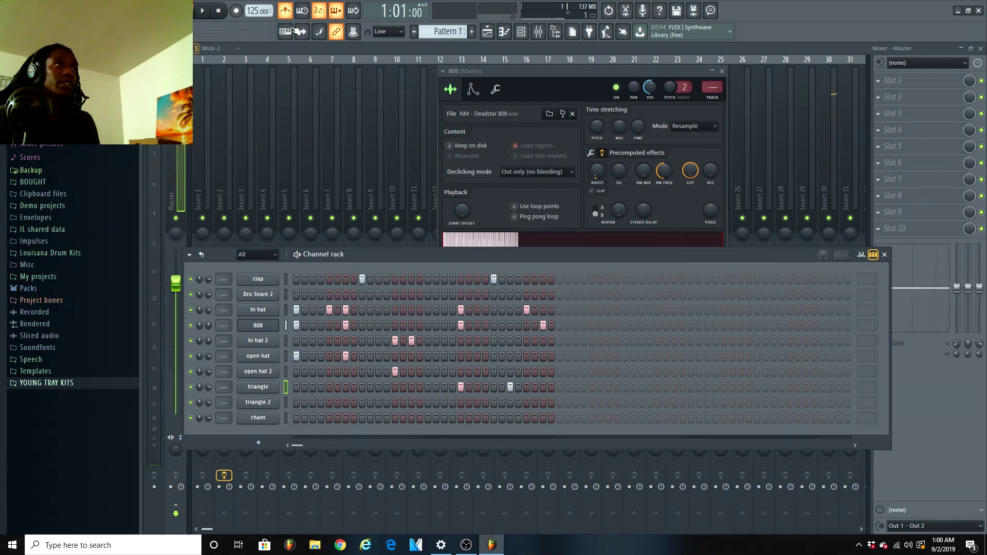
key("ctrl+m")
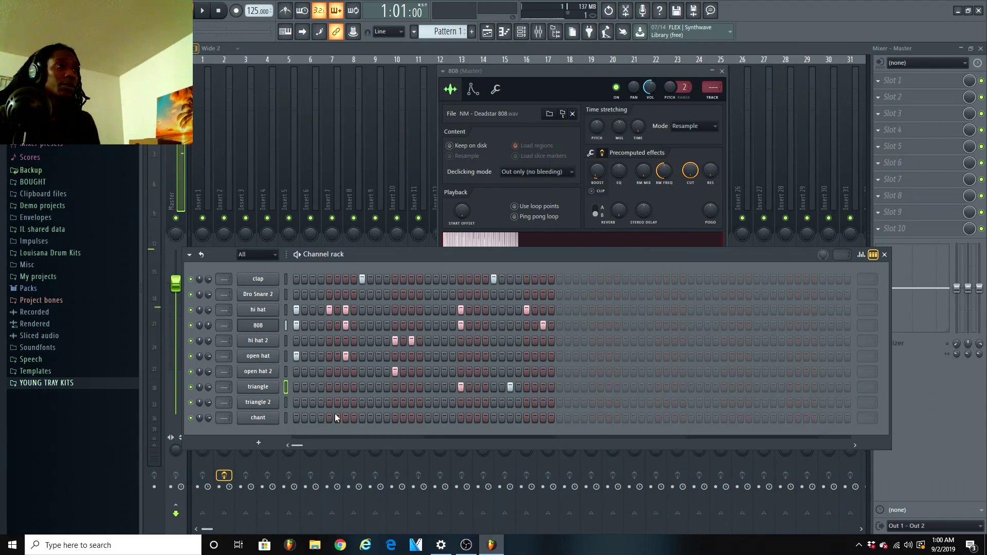
Delete the triangle 2 channel from the Channel rack.
left_click(268, 405)
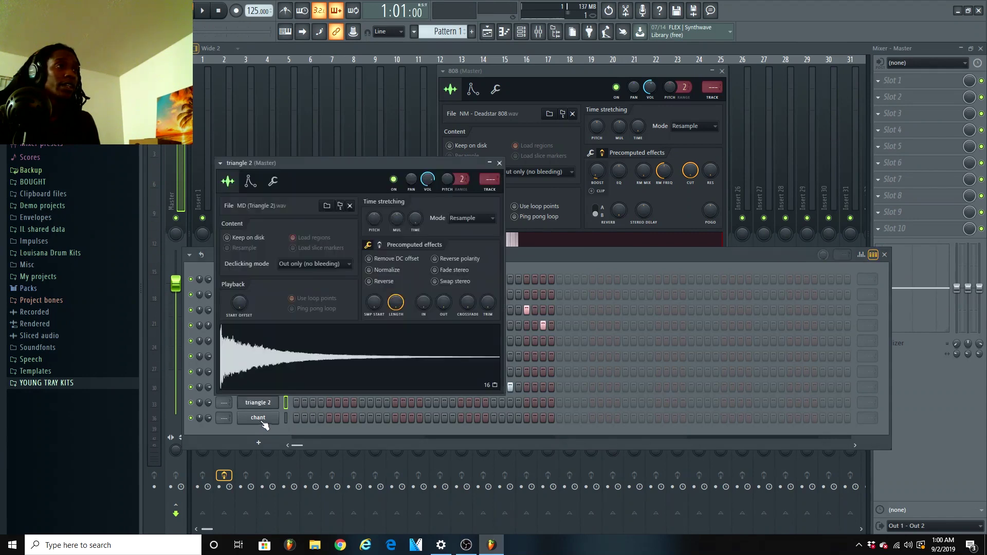
left_click(501, 164)
left_click(267, 390)
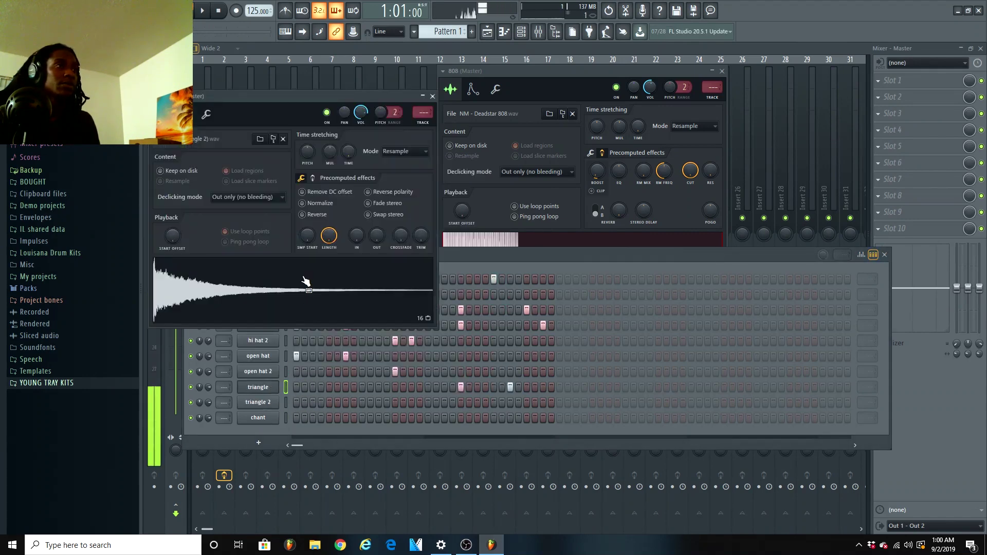
right_click(278, 391)
left_click(309, 506)
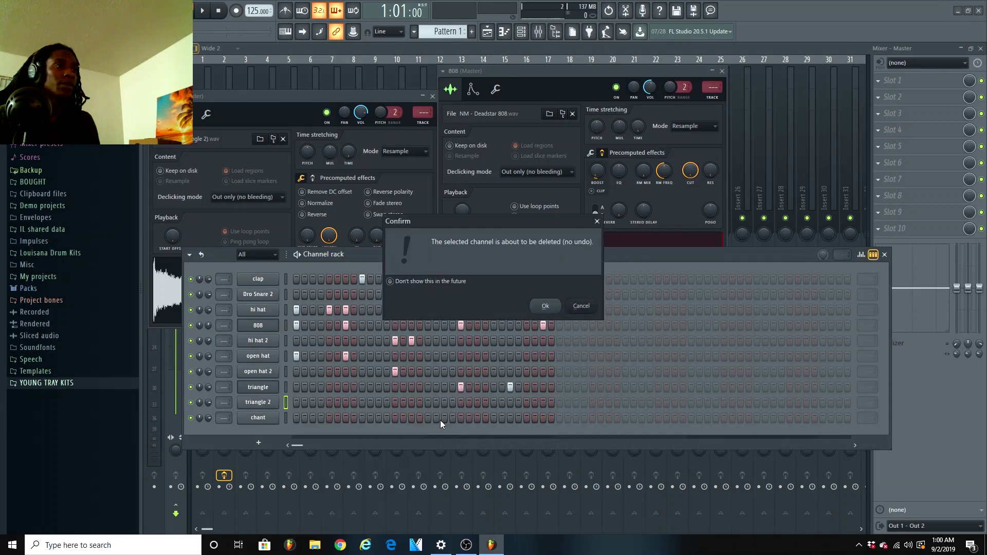
left_click(545, 307)
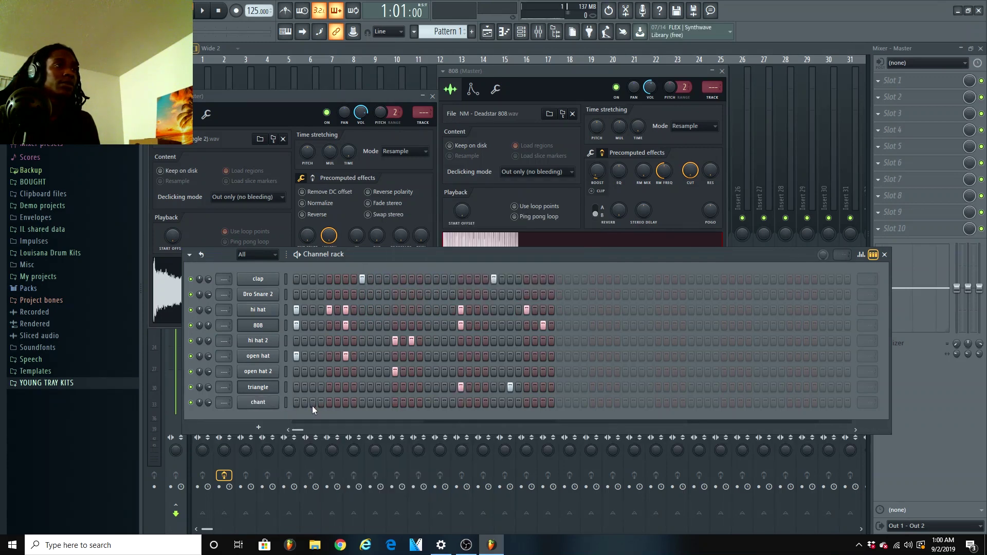
Add Dro Snare 2 hits on step 2 and mid-pattern, then open the plugin list.
left_click(313, 294)
key("space")
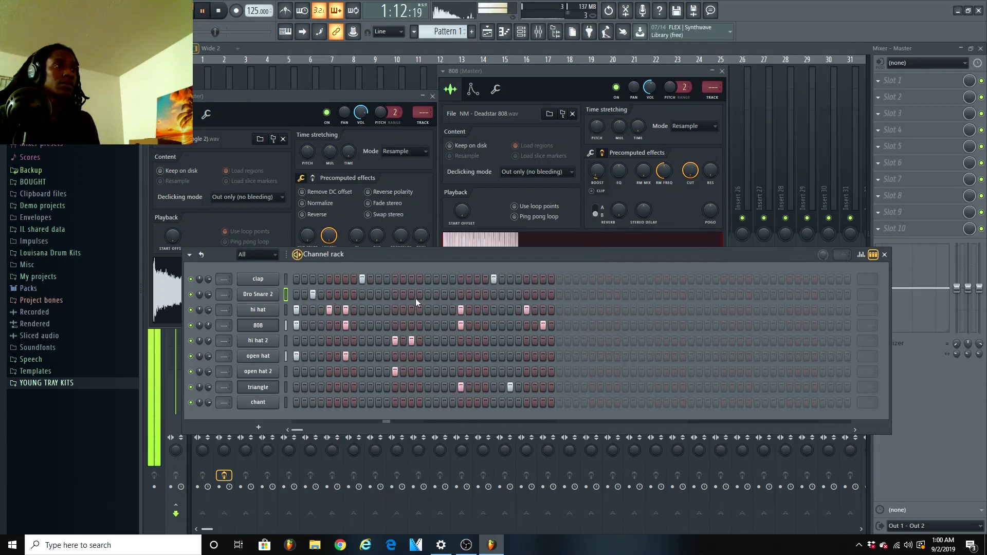
left_click_drag(428, 294, 445, 294)
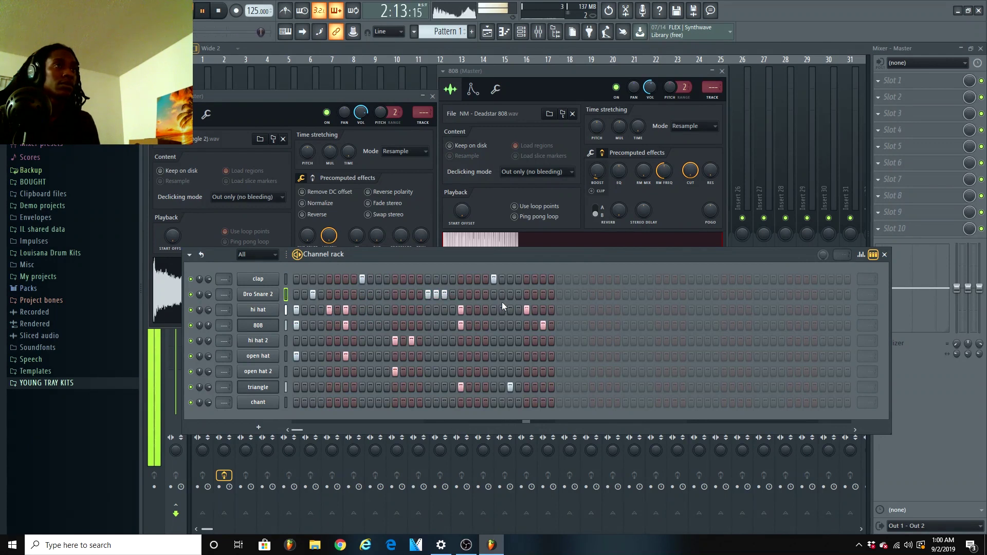
left_click(436, 294)
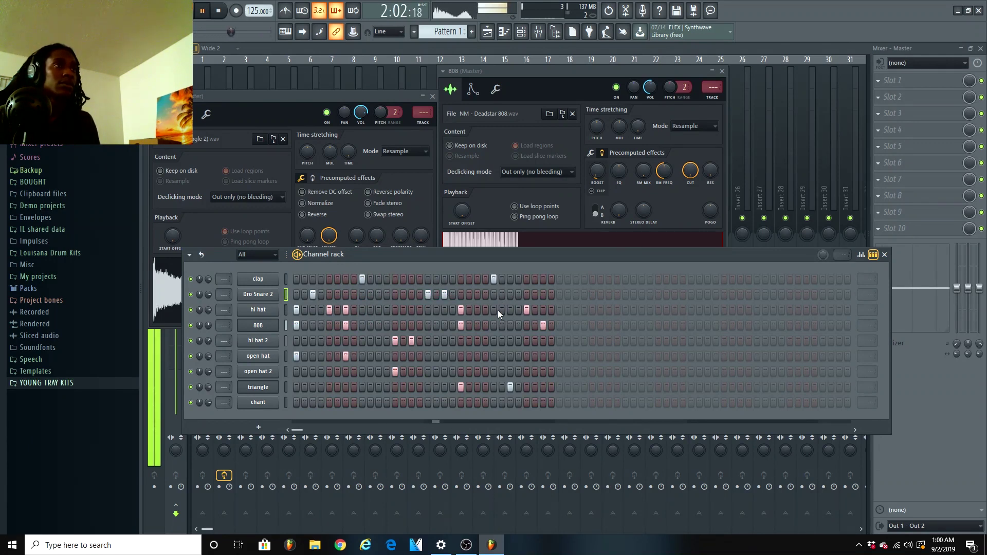
left_click(437, 297)
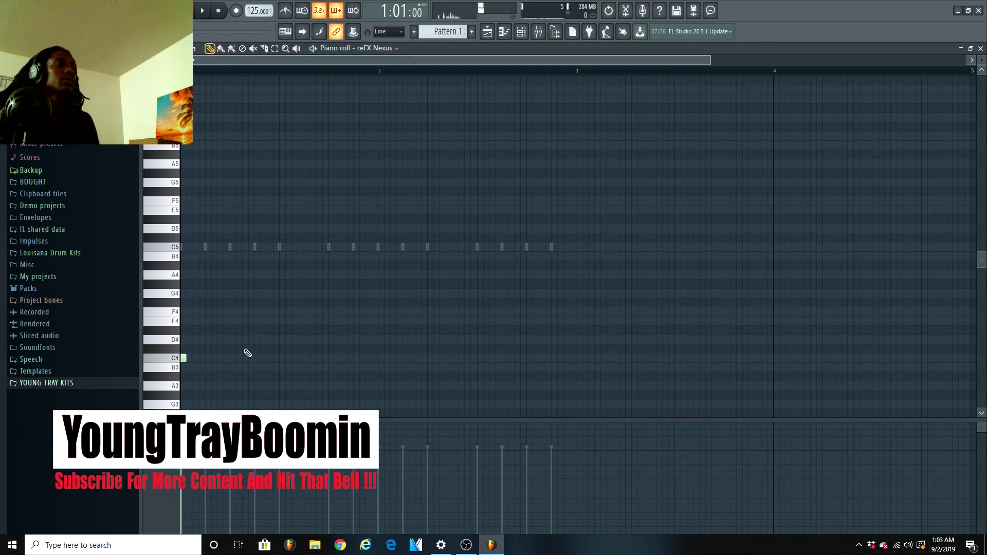
Place Nexus notes at C#4 and D#4 near bar 1, plus C#4 in bar 2.
key("space")
key("space")
left_click(279, 330)
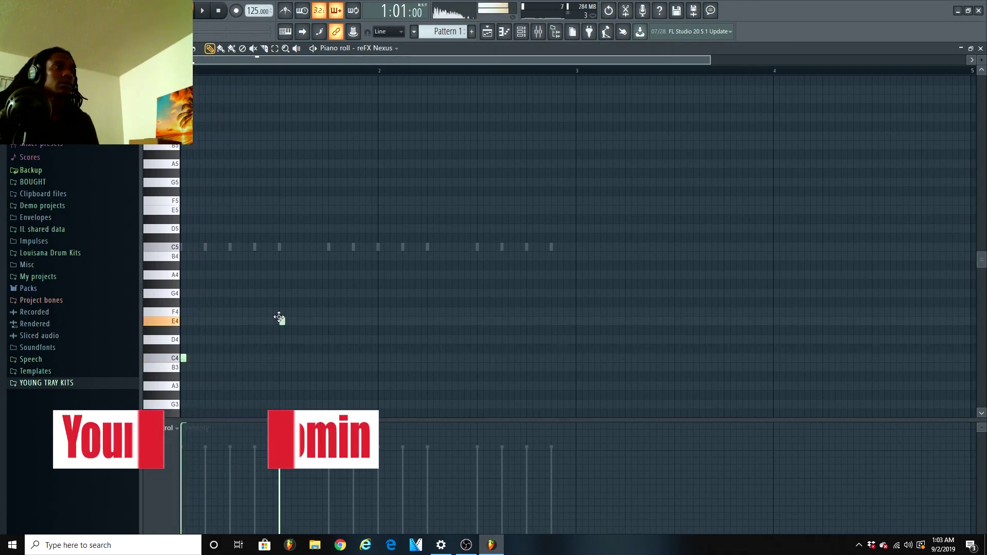
left_click_drag(277, 332, 279, 349)
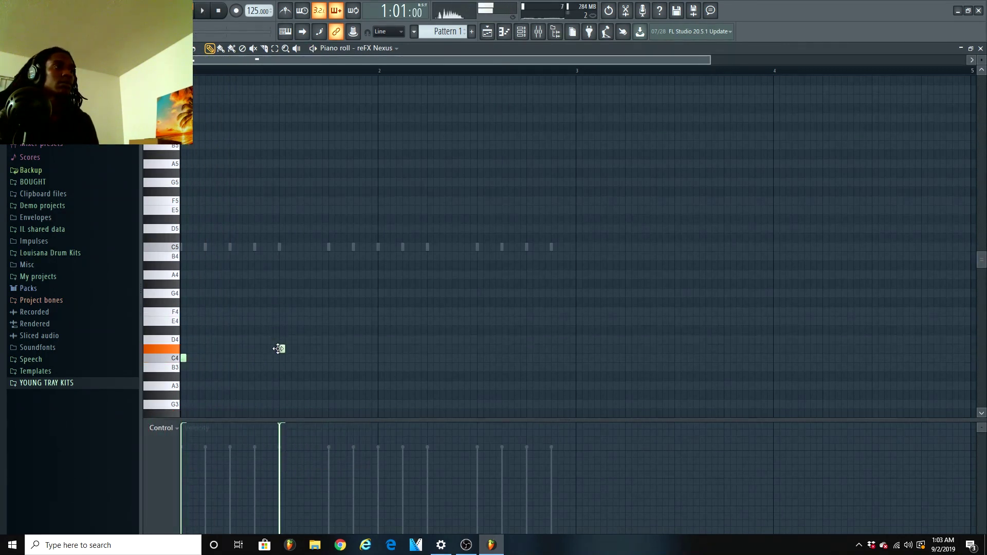
key("space")
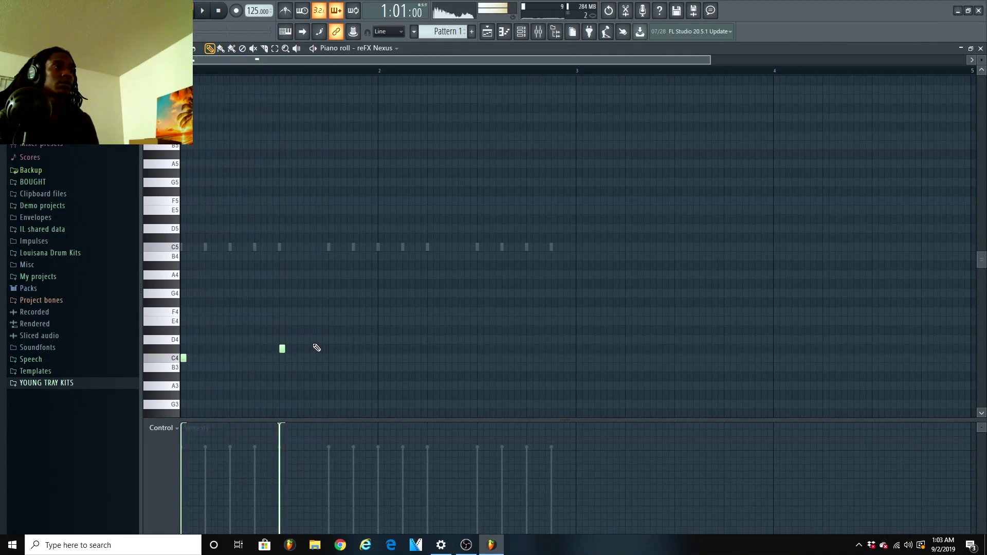
left_click(381, 330)
key("space")
left_click(480, 349)
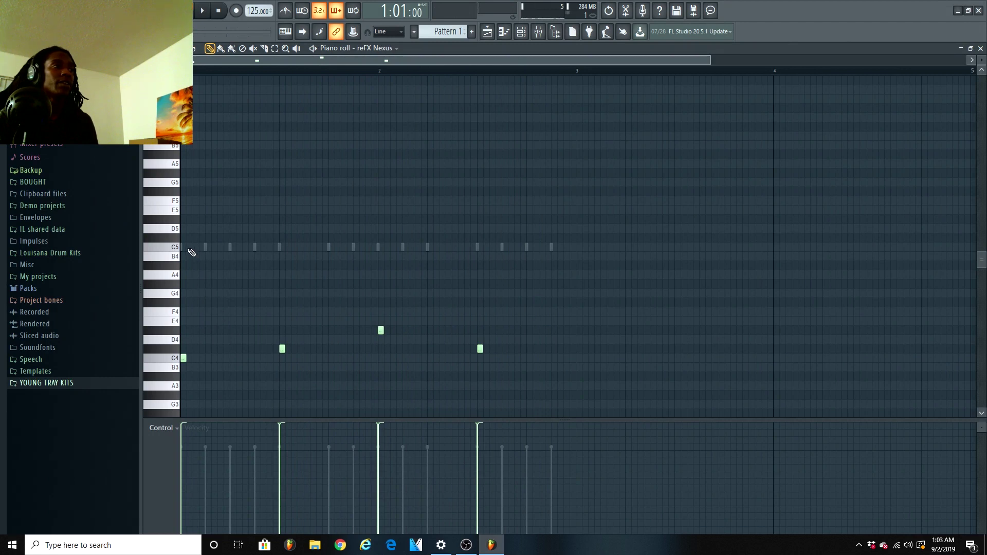
Add a quieter C5 note near the start, shifted slightly later.
left_click(208, 247)
left_click_drag(207, 455, 207, 478)
left_click_drag(208, 245, 232, 247)
key("space")
Add softer G4 and C#4 notes and a high note, then play the melody back.
key("space")
left_click(331, 293)
left_click(430, 349)
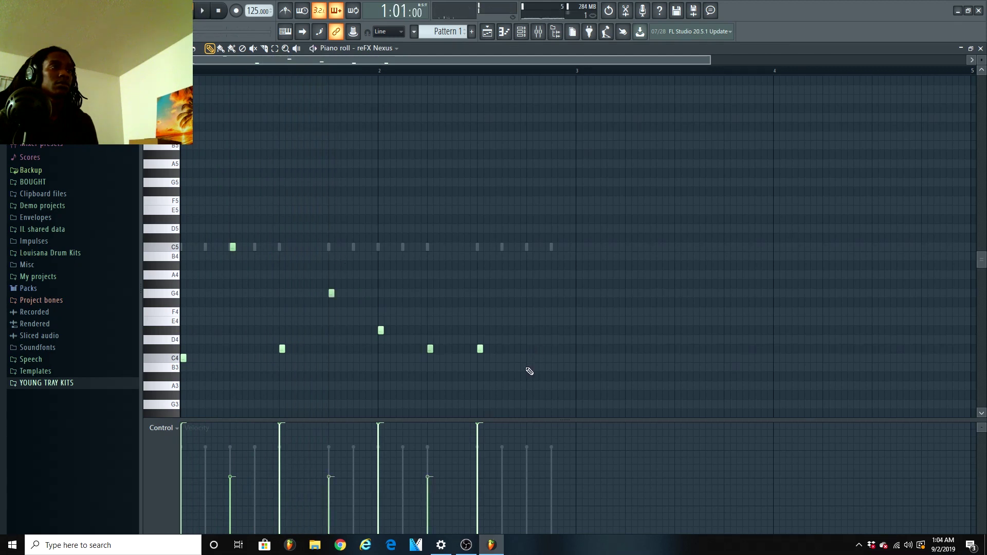
key("space")
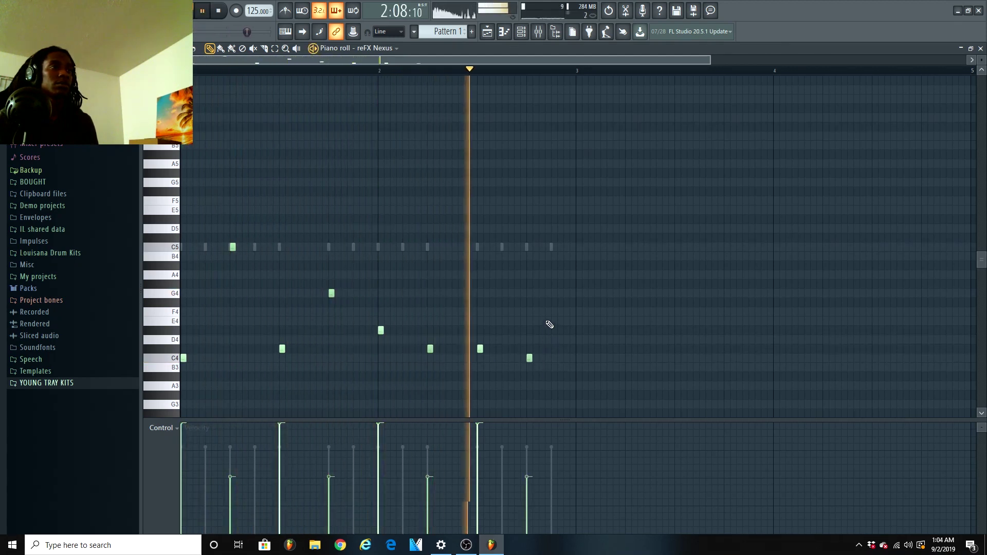
key("space")
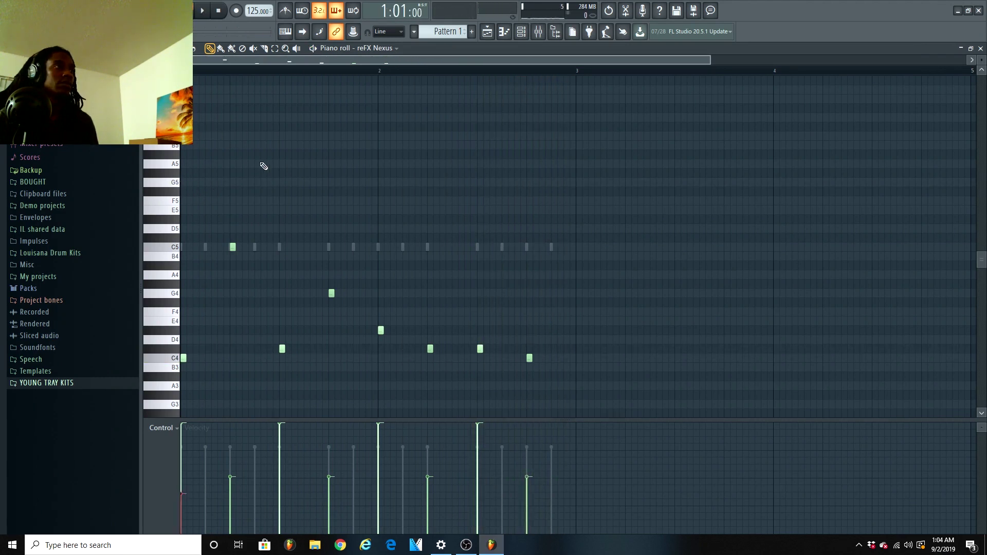
key("space")
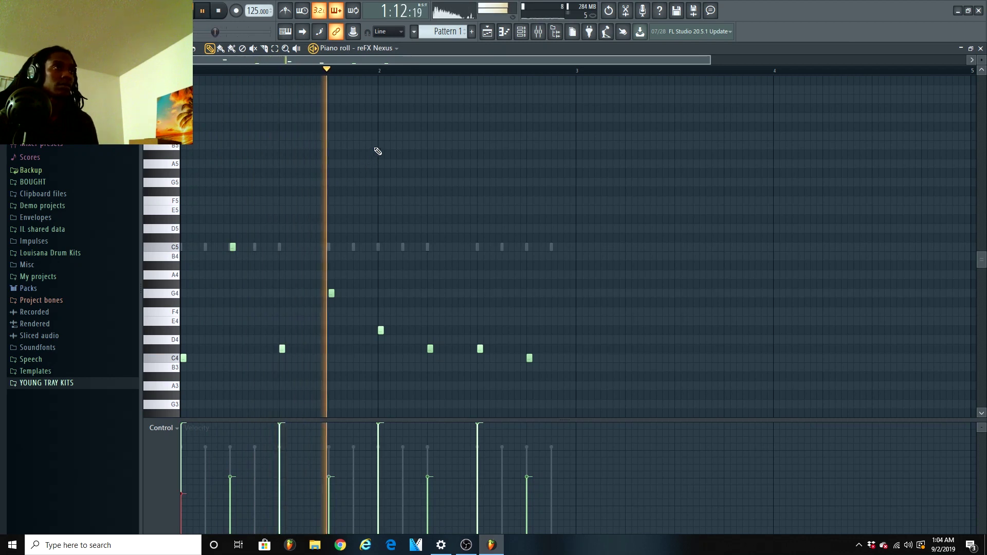
key("space")
left_click_drag(479, 155, 478, 186)
key("space")
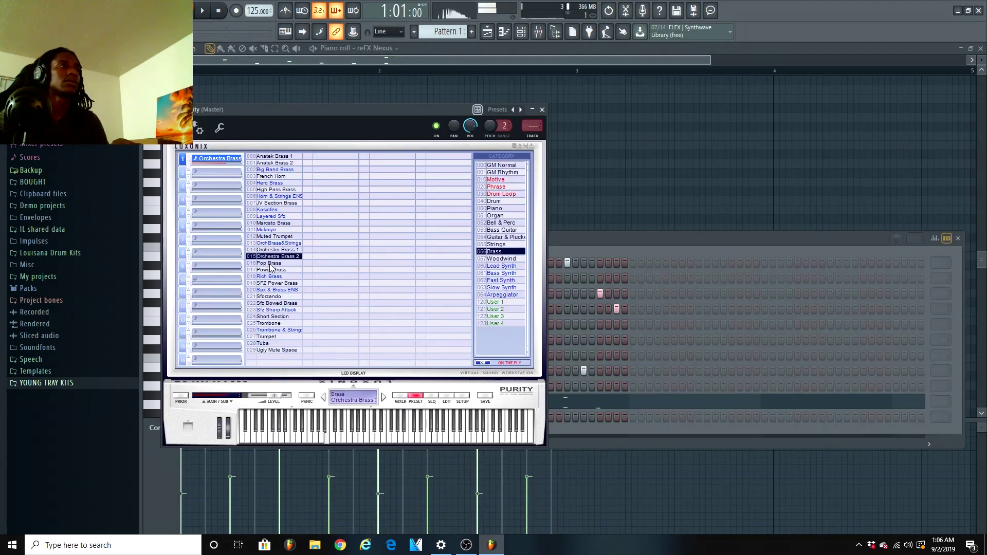
Switch Purity from Pop Brass to the Power Brass preset.
left_click(270, 265)
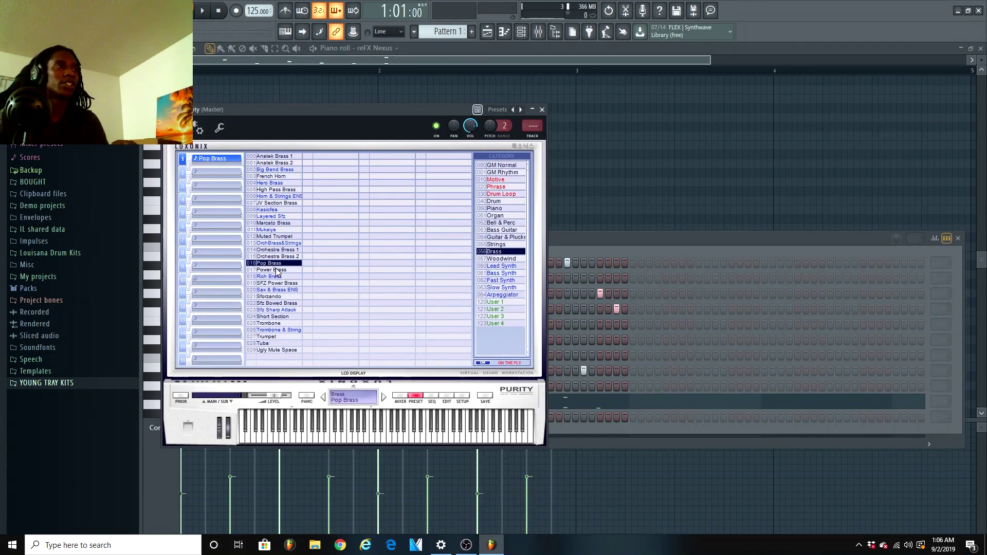
left_click(275, 270)
left_click(541, 110)
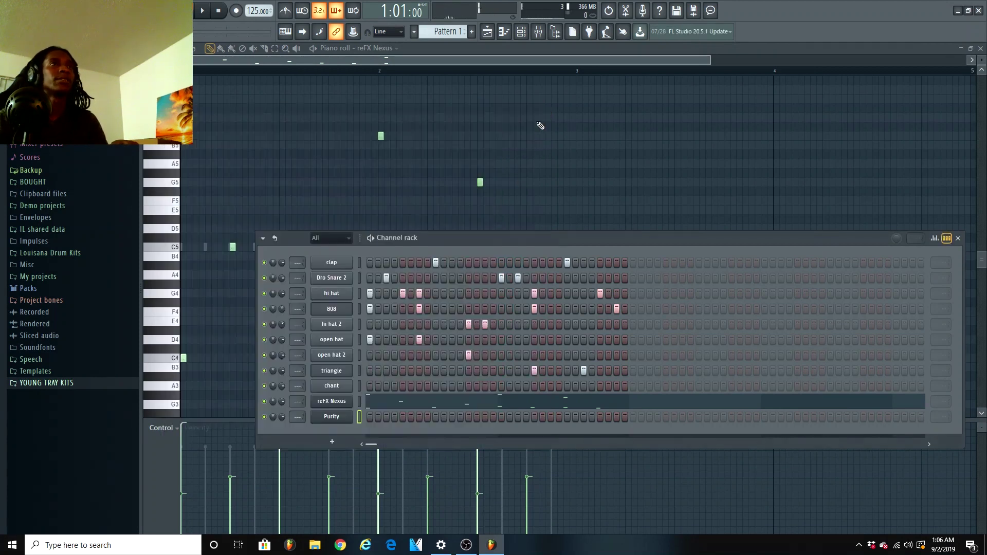
Record a held C4/C3 brass chord into Purity's piano roll with count-in.
right_click(348, 416)
left_click(370, 407)
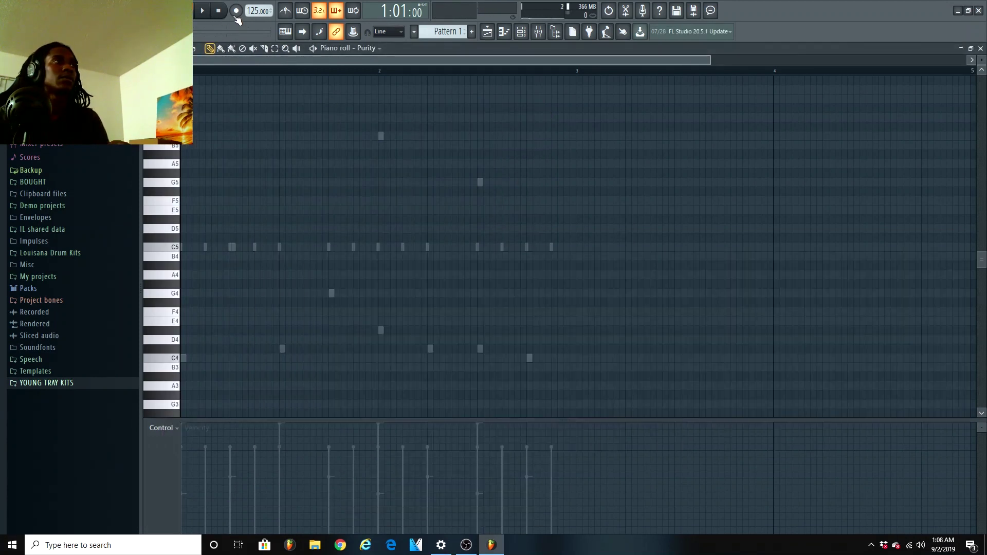
left_click(209, 15)
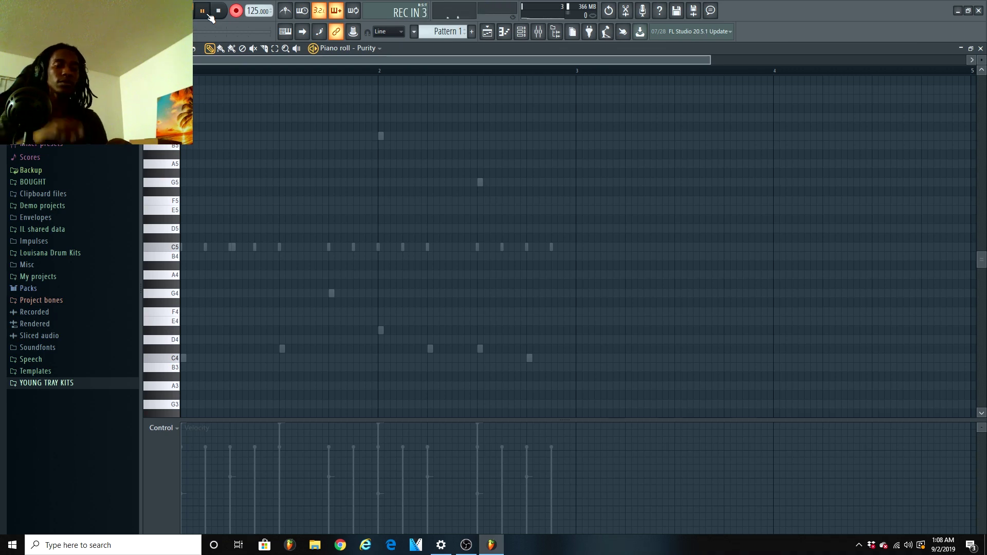
key("z")
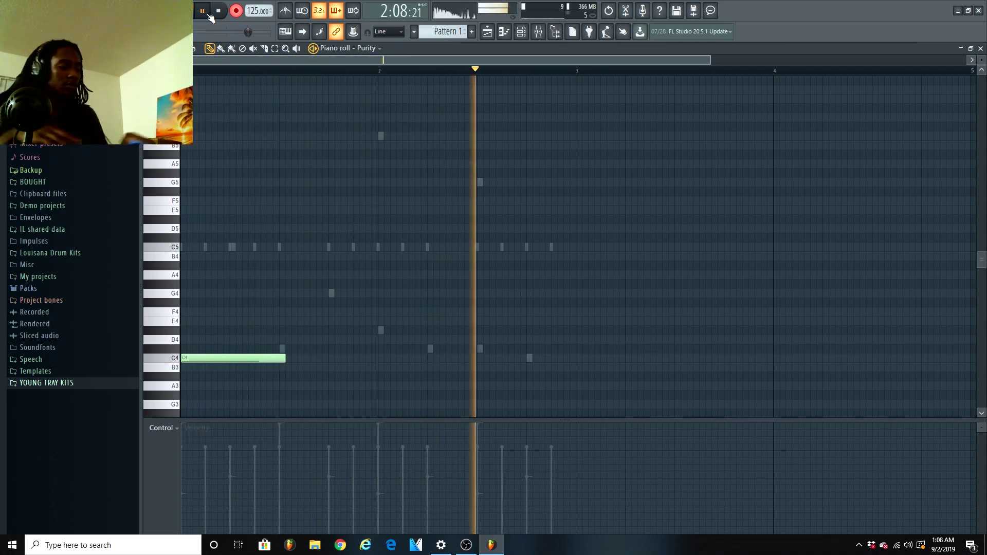
key("space")
left_click(236, 11)
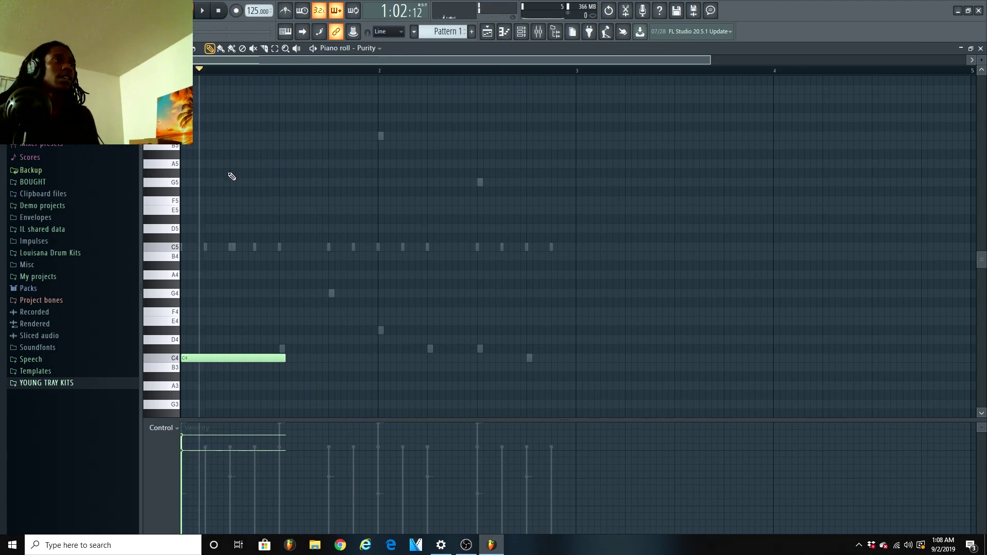
scroll(309, 231, "down", 5)
Transpose the clap, Dro Snare 2 and hi hat channels by -3 semitones.
key("ctrl+a")
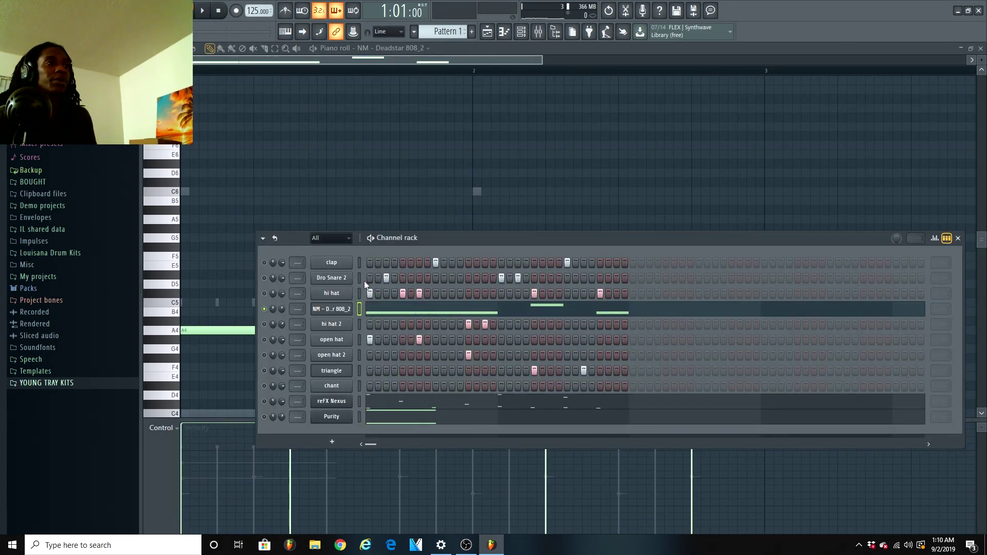
left_click_drag(359, 291, 358, 262)
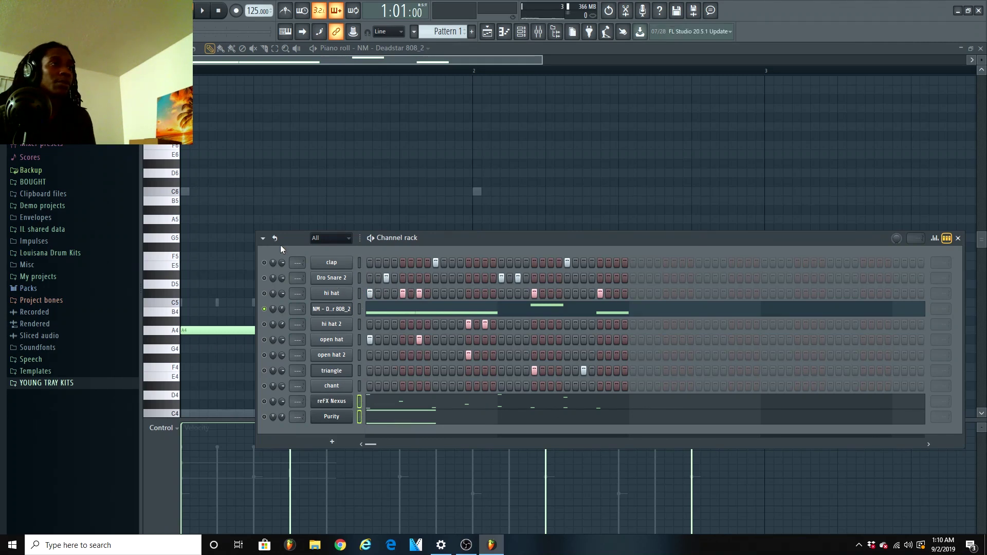
left_click(263, 239)
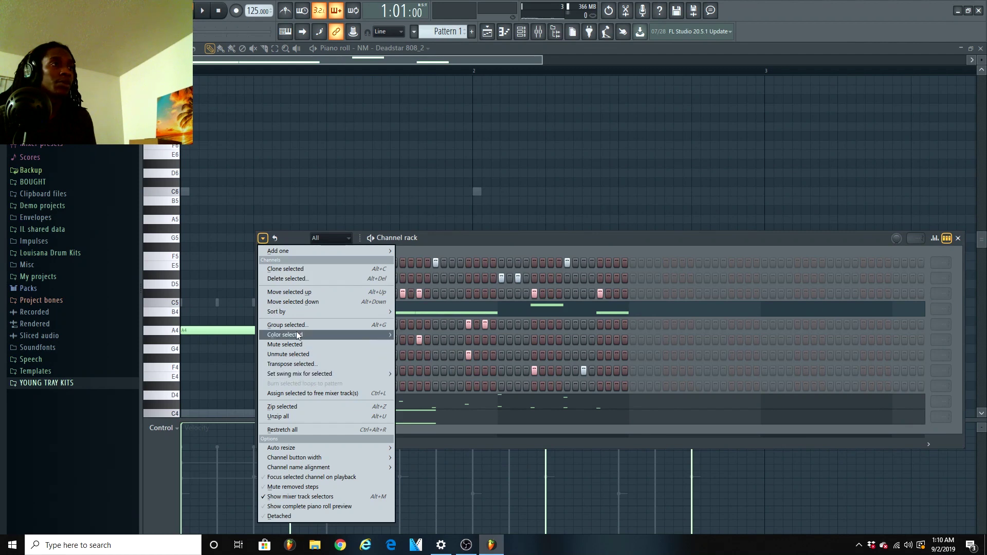
left_click(295, 364)
type("-3")
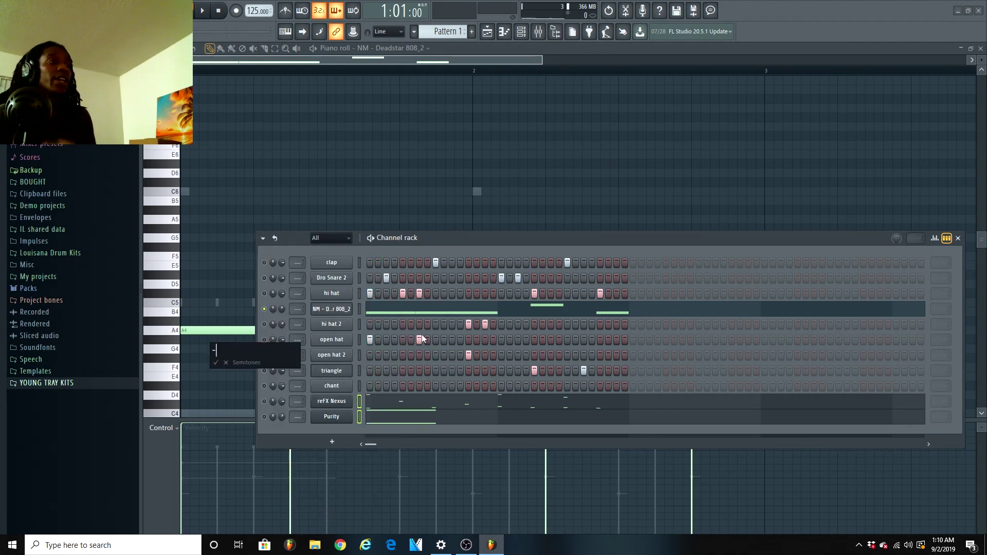
key("Return")
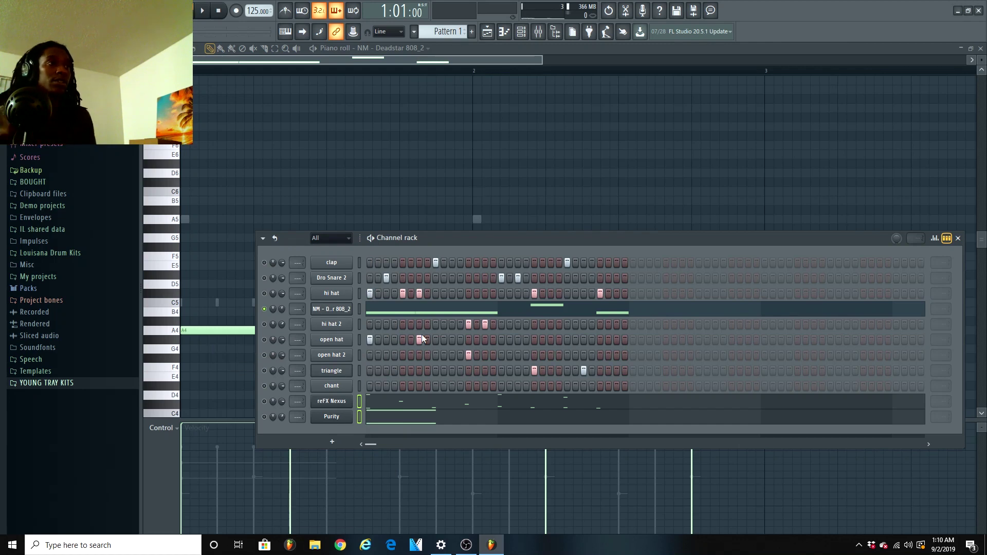
Solo Purity, play the beat, and unmute the 808 to play along.
right_click(267, 415)
left_click(284, 373)
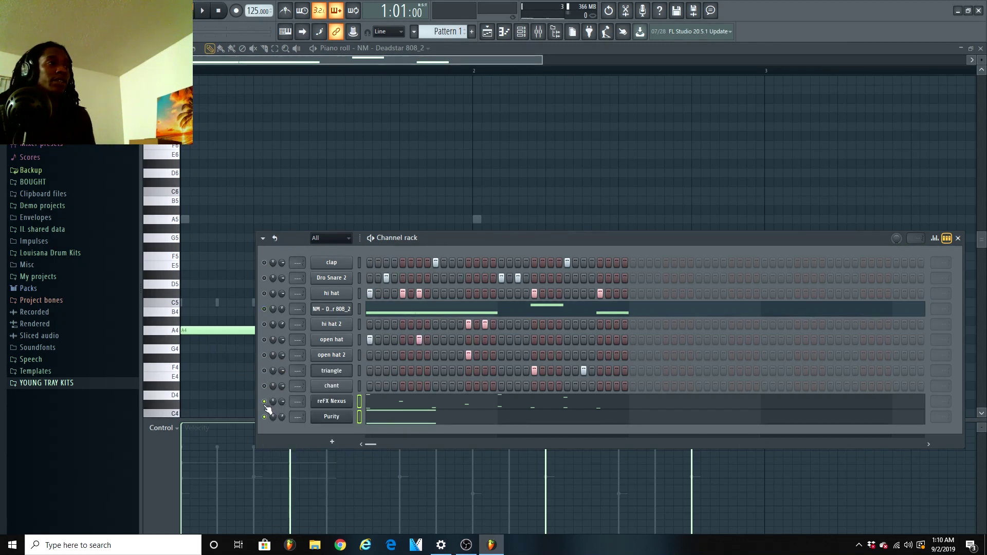
key("space")
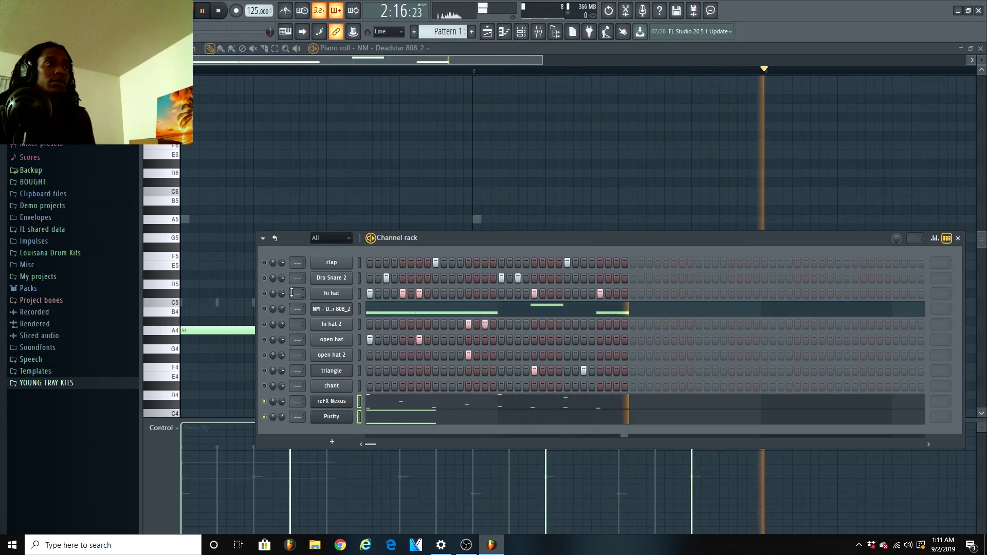
left_click(265, 310)
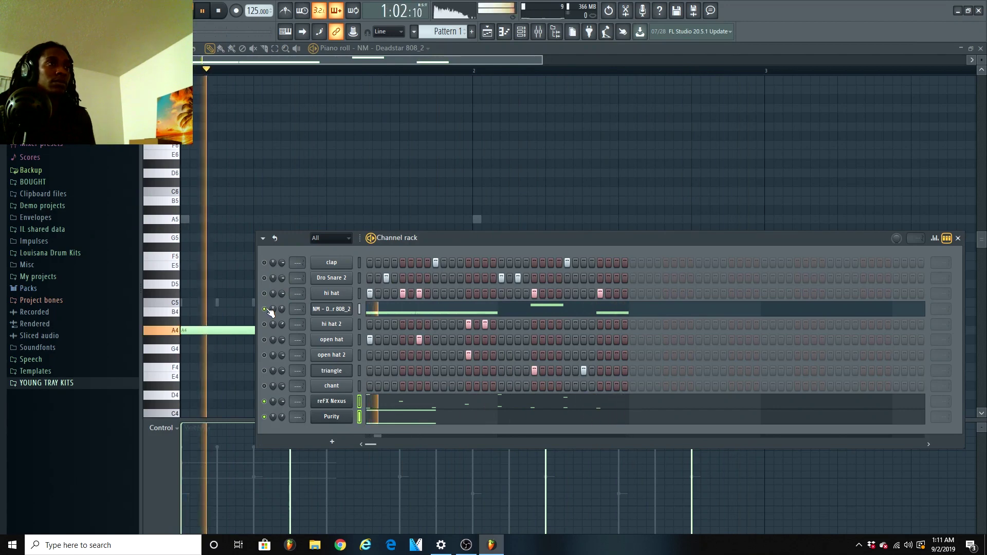
Raise the 808 notes one octave and shorten the second A5 note.
key("space")
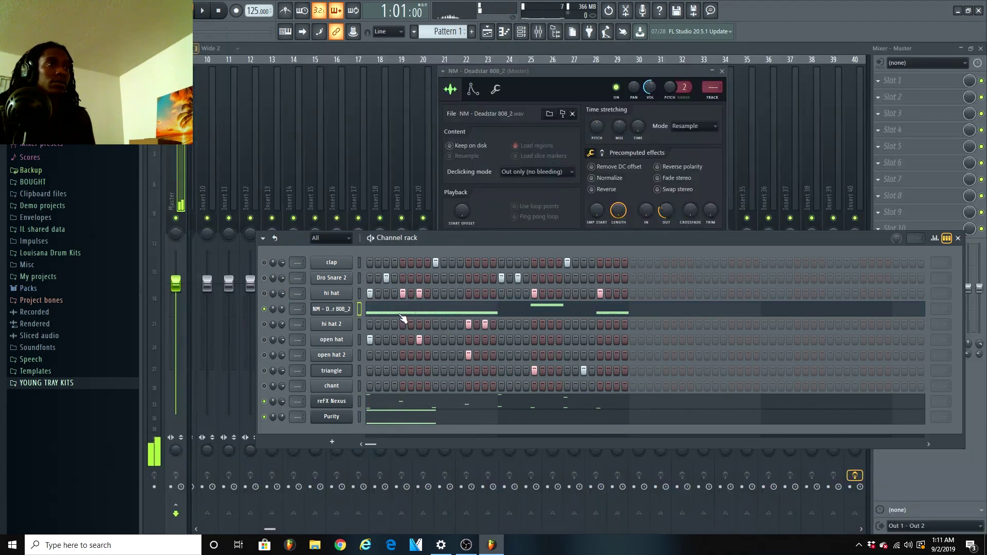
left_click(402, 319)
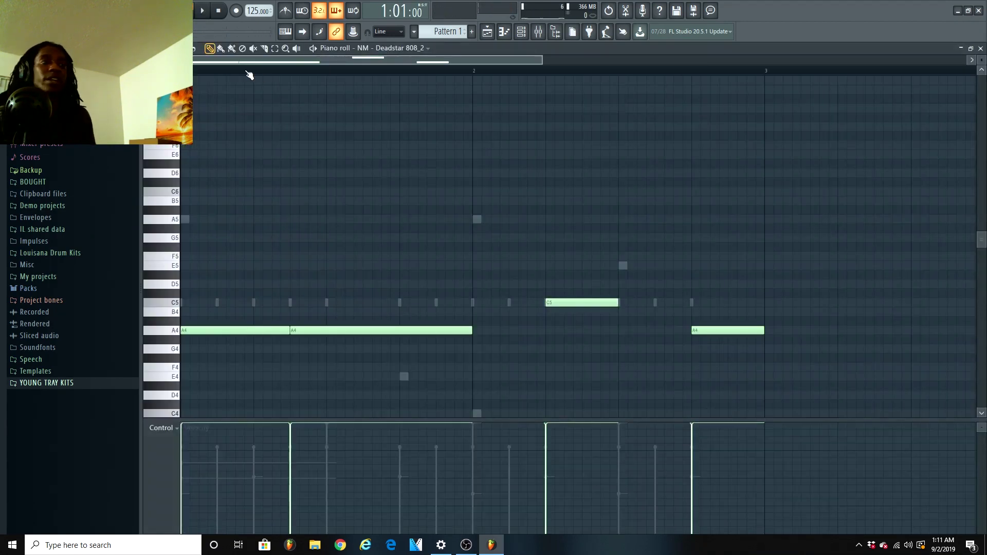
key("ctrl+Up")
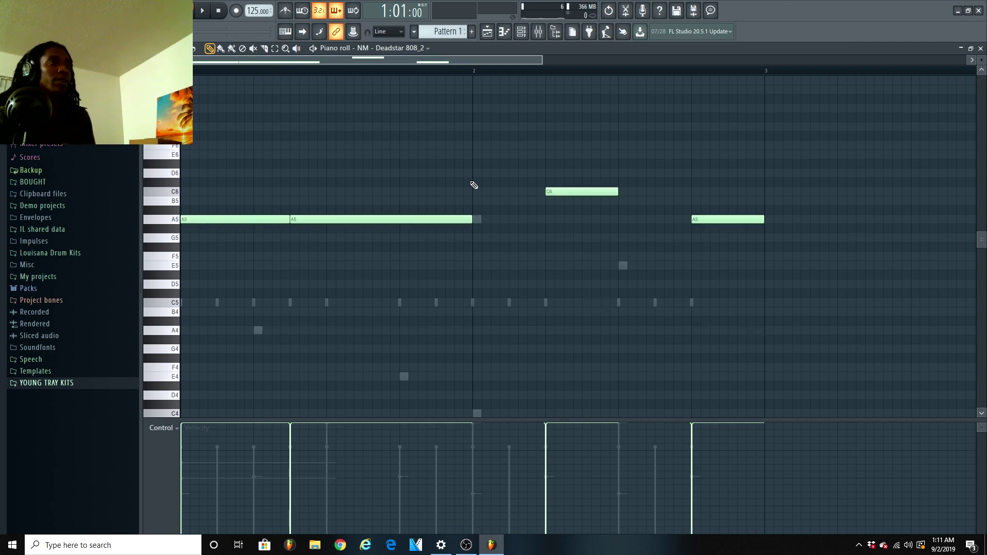
key("space")
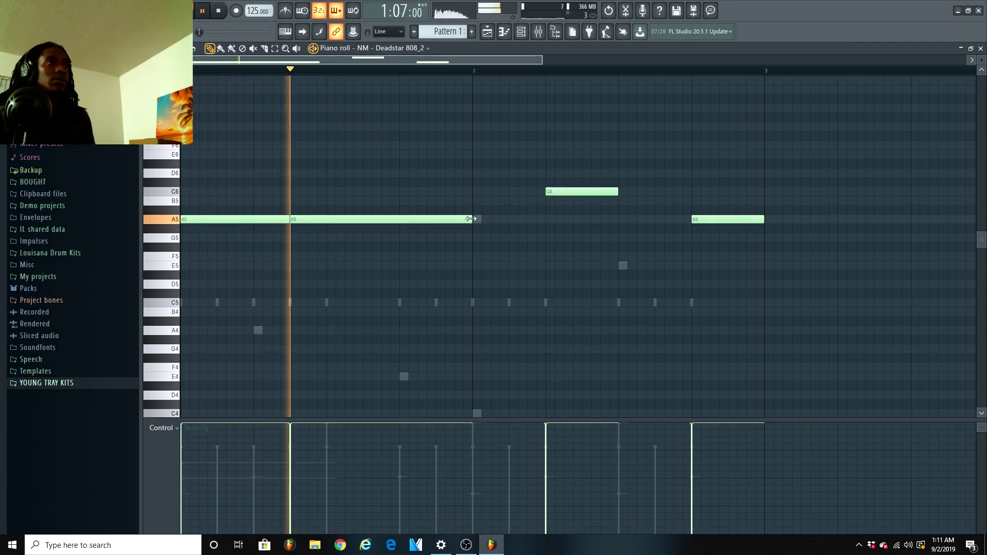
left_click_drag(475, 213, 332, 213)
key("space")
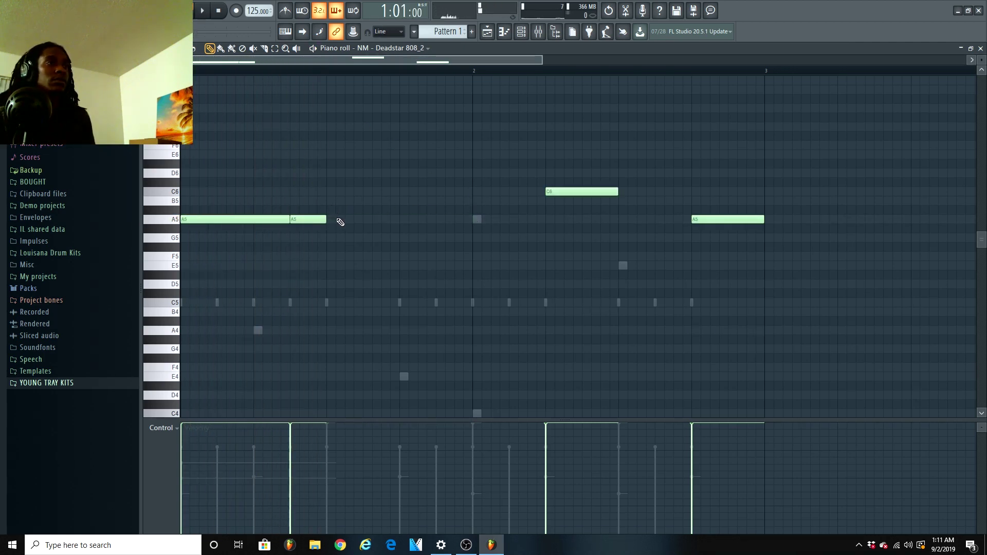
key("space")
key("space")
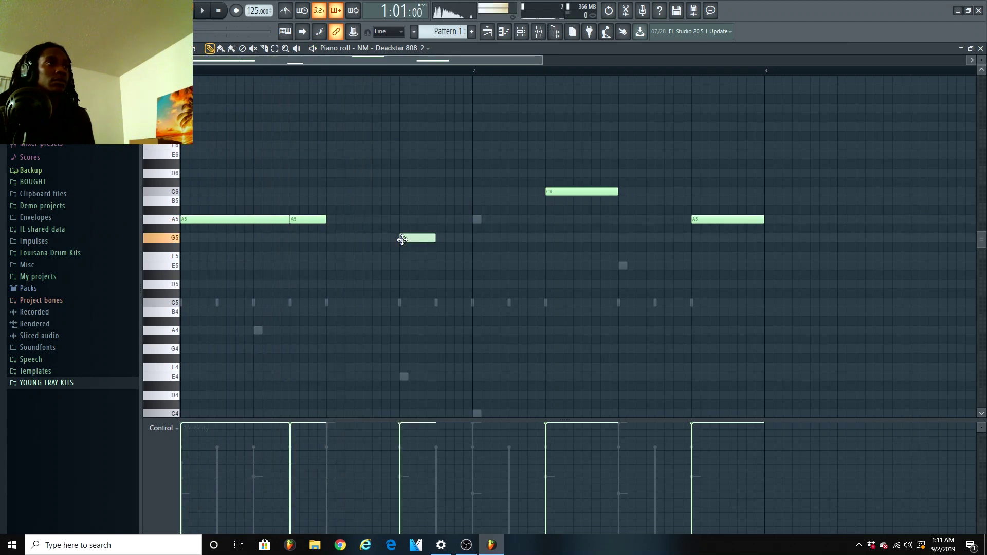
Move a note up to A5, then lengthen the A#4 slide note and the A5 above it.
mouse_move(402, 239)
left_mouse_down()
mouse_move(402, 217)
mouse_move(394, 307)
left_mouse_up()
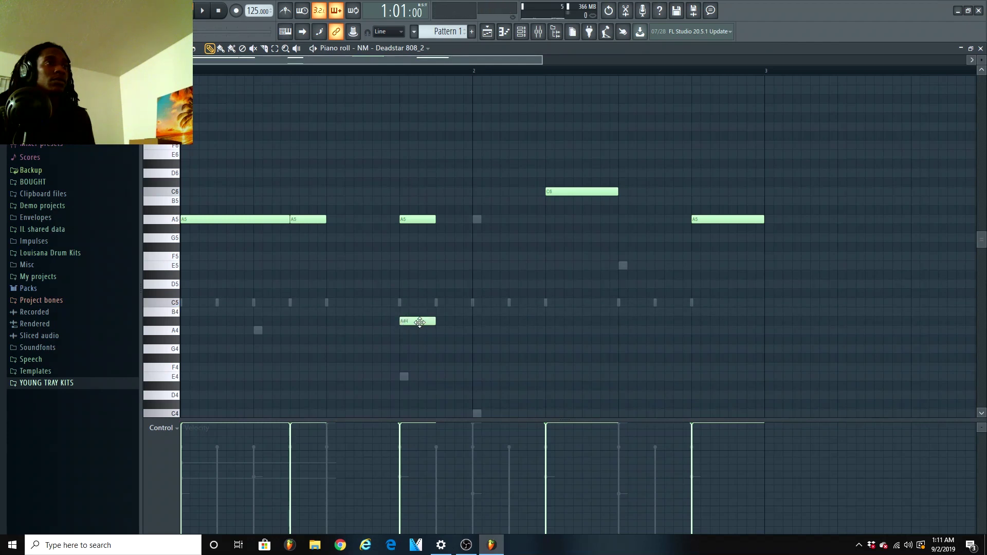
double_click(419, 321)
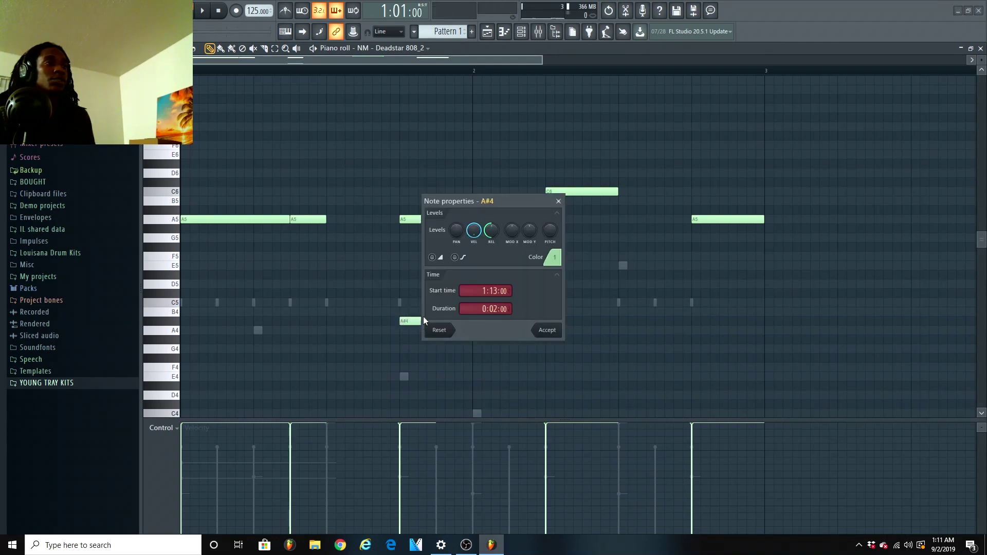
left_click(547, 333)
key("space")
left_click_drag(435, 321, 471, 321)
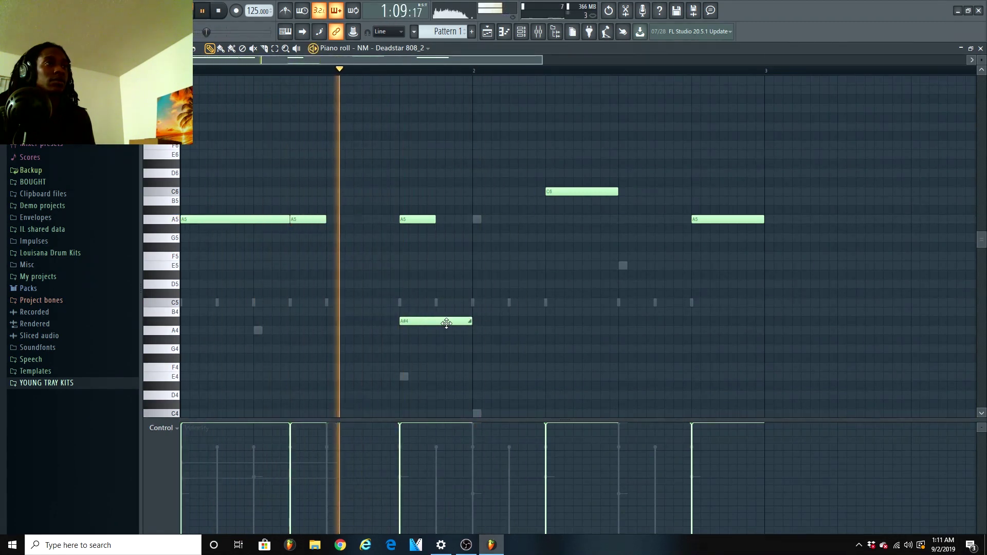
left_click_drag(436, 219, 507, 224)
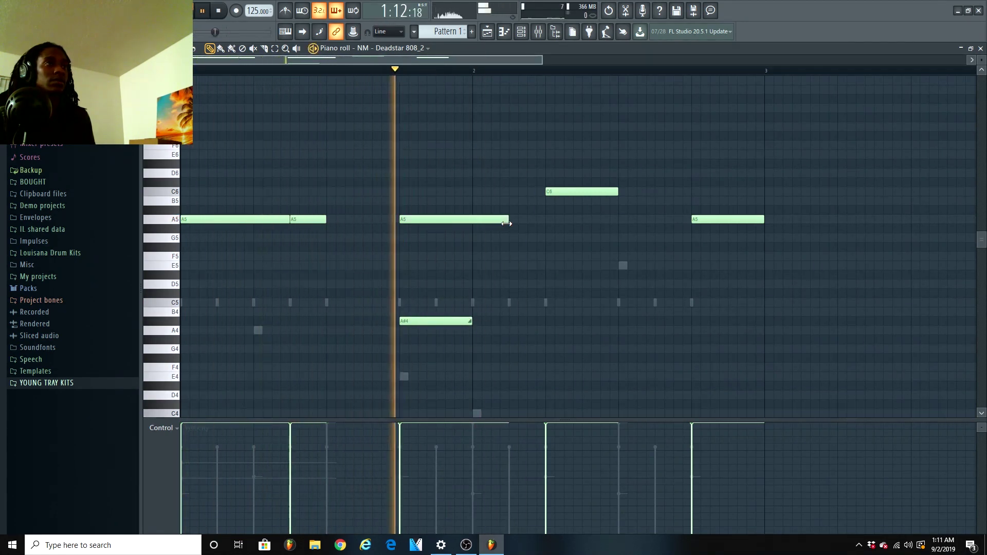
Place Pattern 1 on track 1 at bar 1 and split it by channel.
key("space")
key("F5")
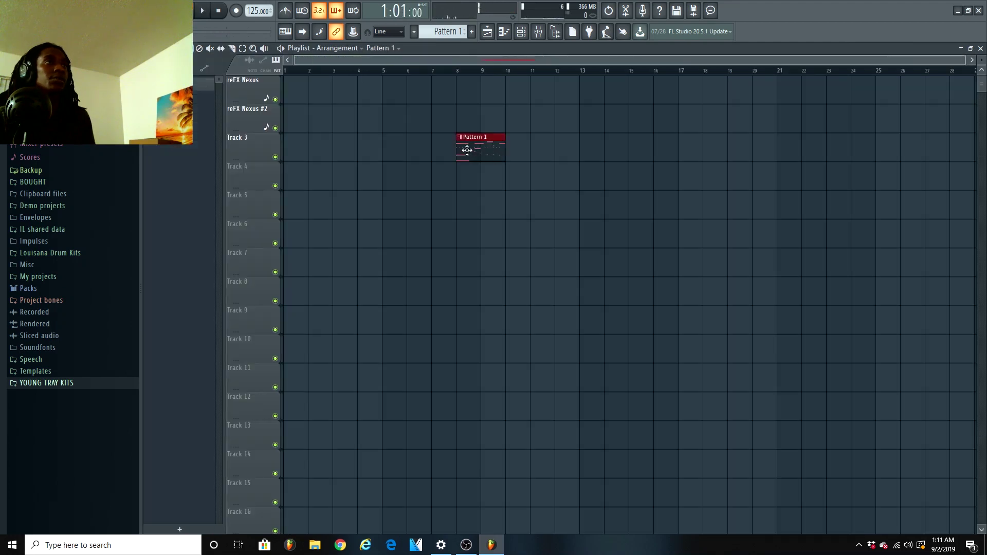
left_click_drag(459, 145, 290, 80)
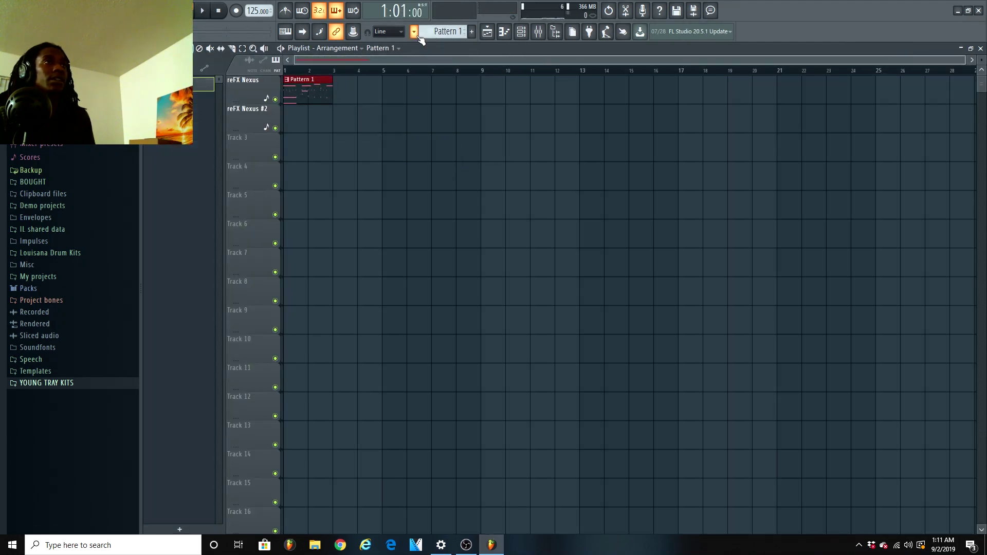
left_click(414, 32)
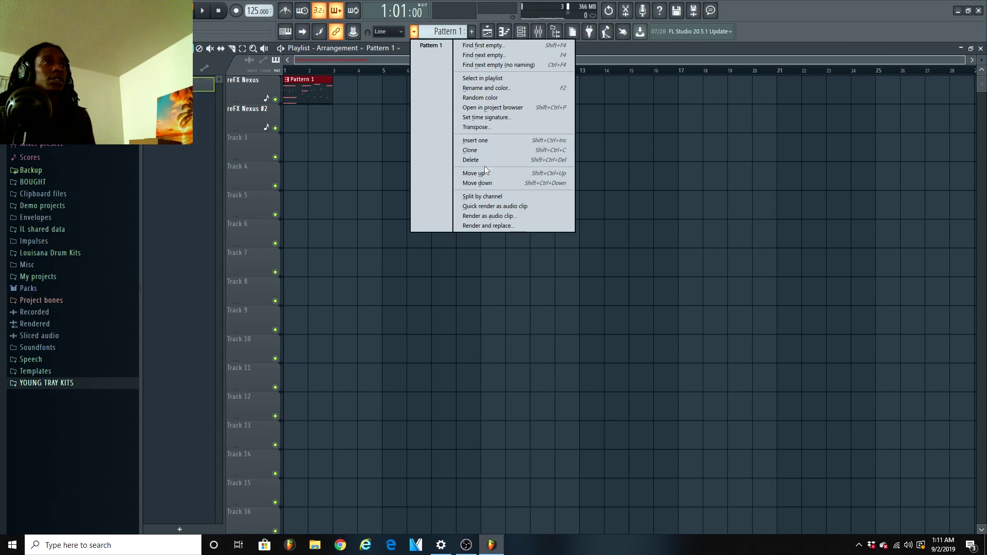
left_click(469, 199)
double_click(310, 99)
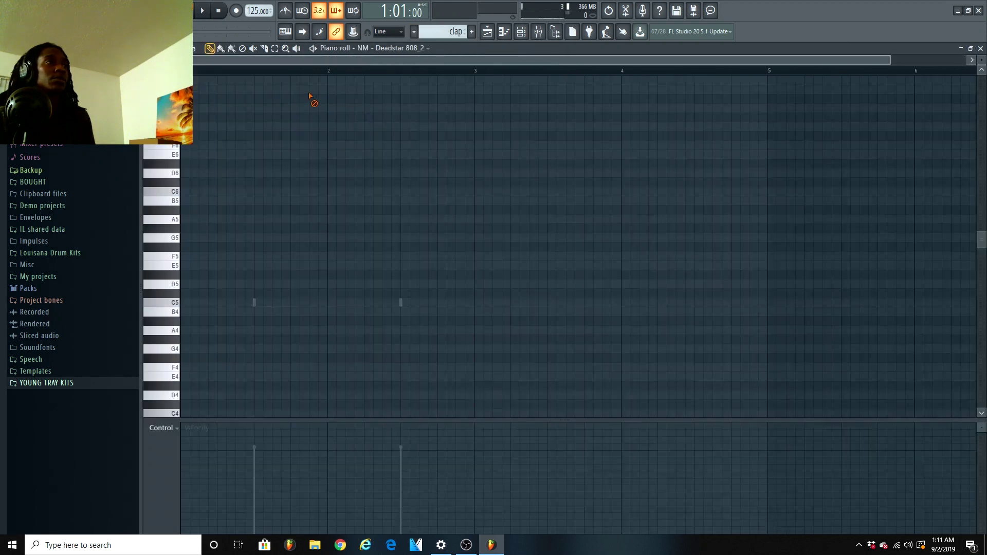
left_click(487, 31)
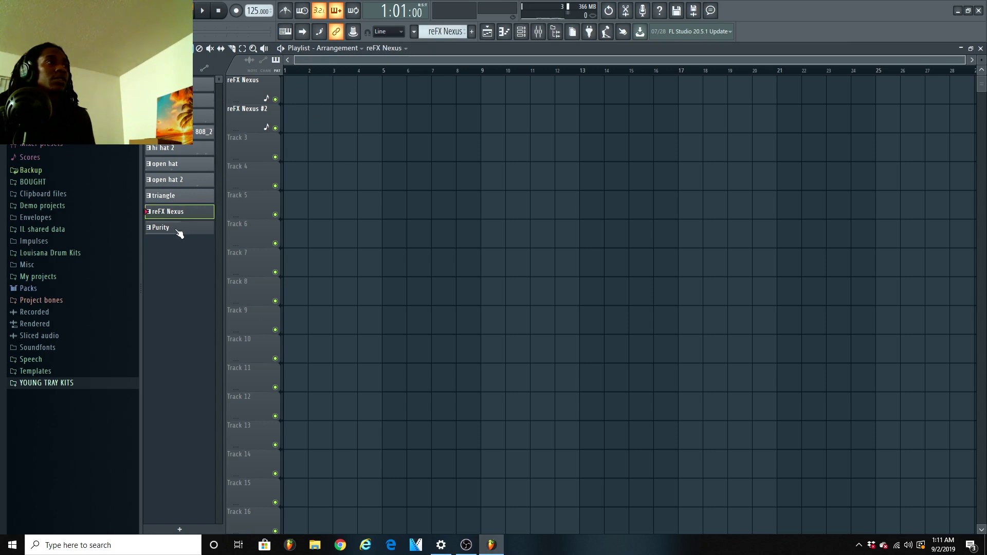
Place the Nexus and Purity clips at bar 1 and duplicate them forward.
left_click_drag(176, 214, 297, 101)
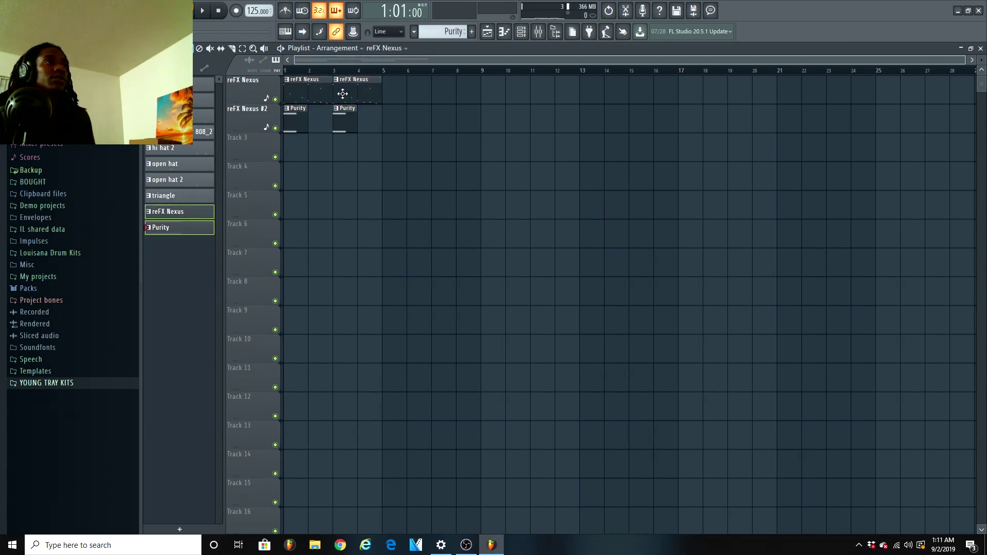
key("ctrl+a")
key("ctrl+b")
Merge Track 3's 808 clips into a new pattern and delete the old 808 pattern.
left_click_drag(300, 154, 360, 156)
right_click(262, 135)
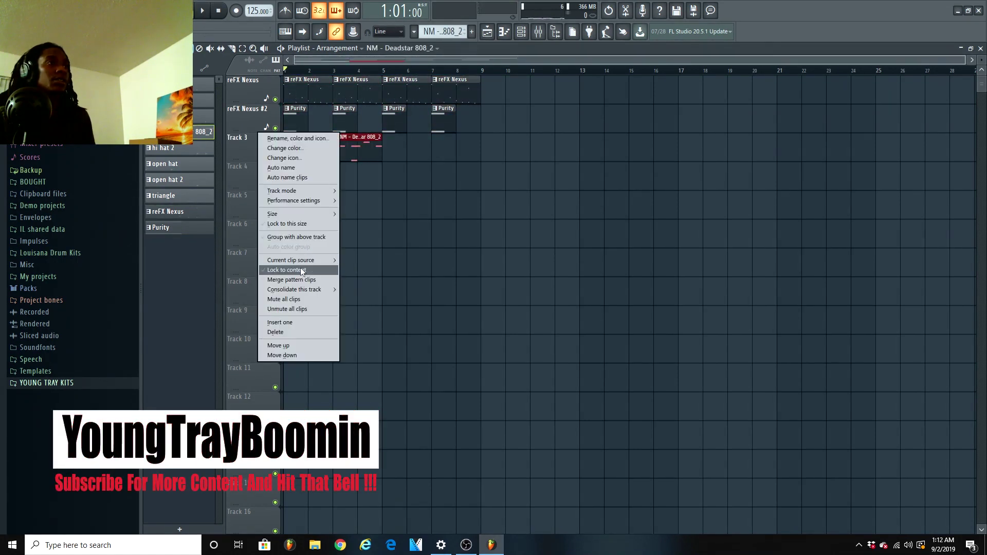
left_click(292, 279)
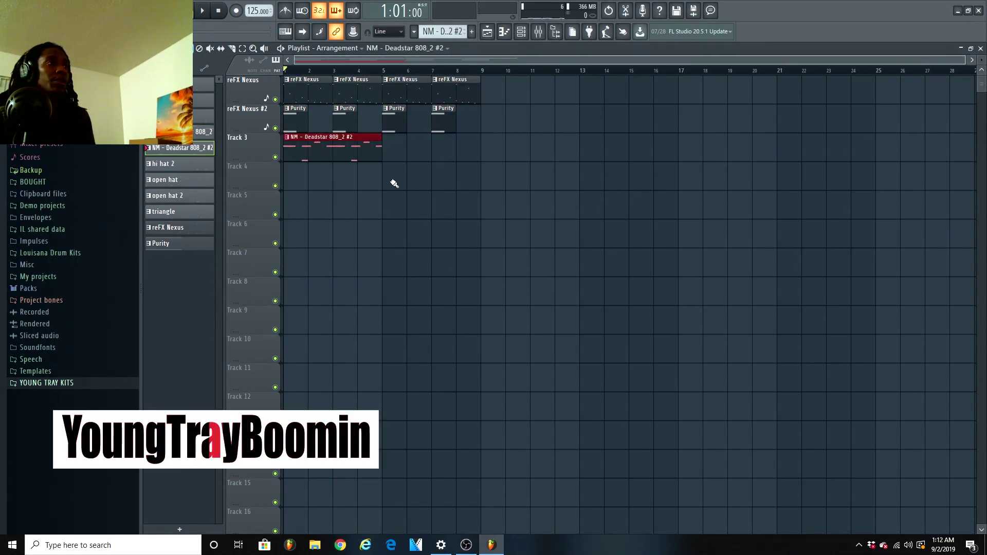
right_click(204, 133)
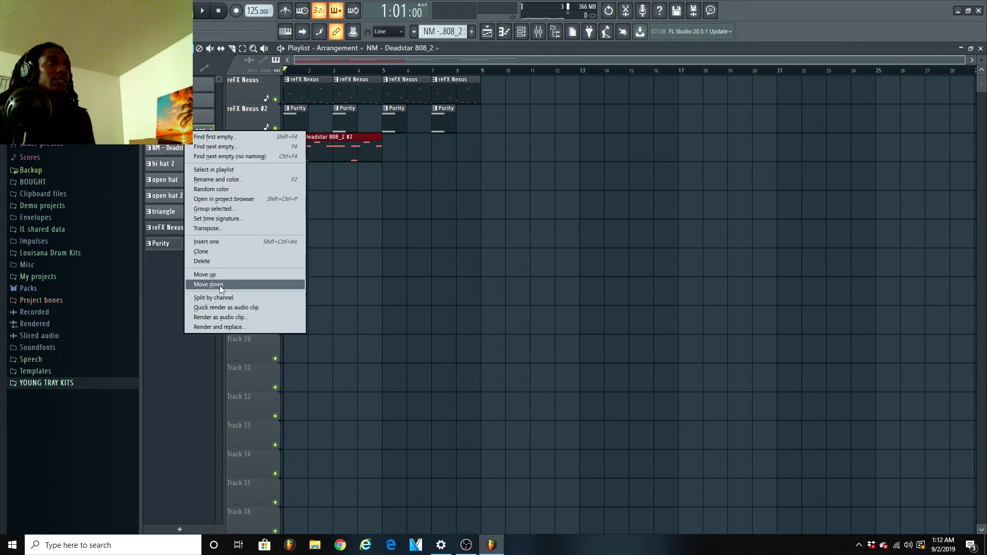
left_click(258, 262)
left_click(541, 303)
double_click(306, 157)
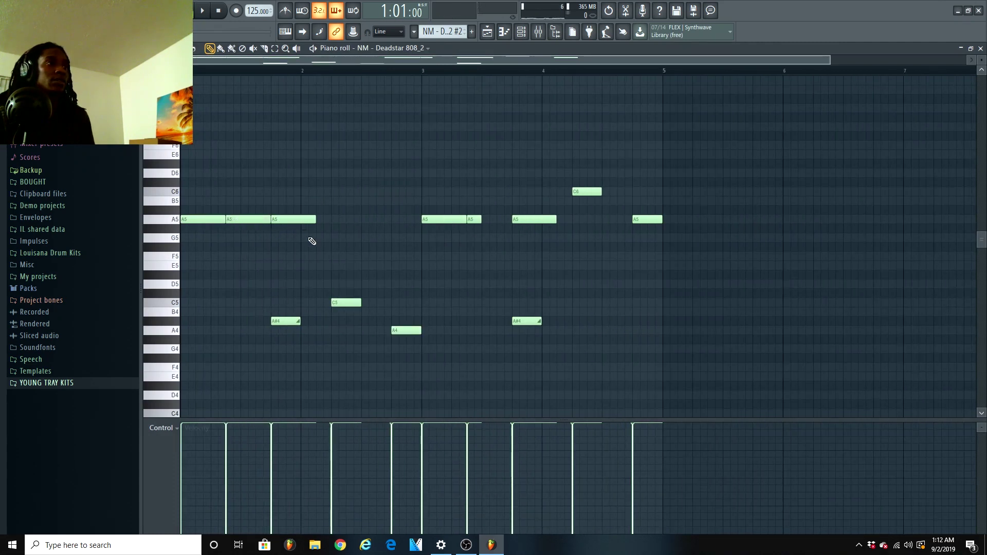
Drop the A5 notes near bar 3 down an octave to A4.
left_click_drag(496, 213, 439, 236)
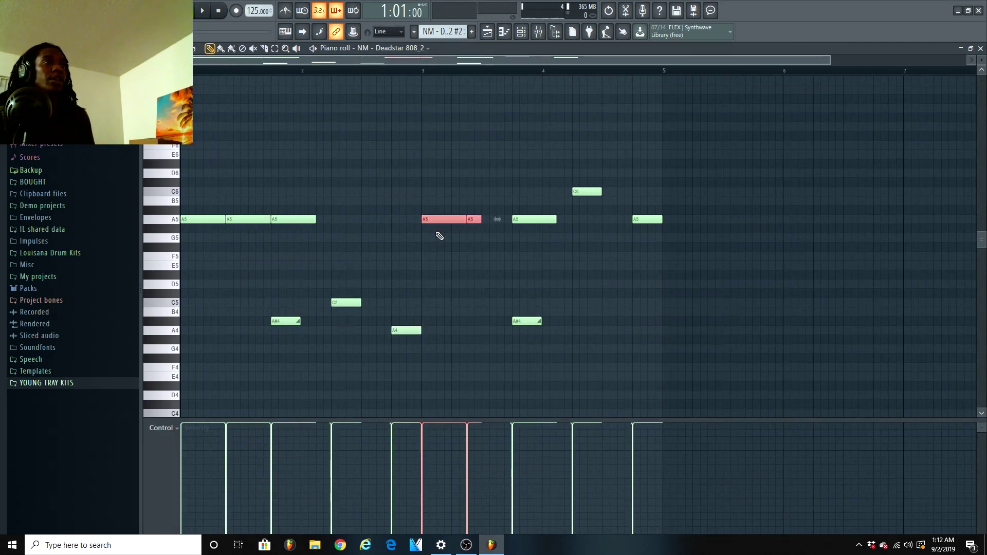
key("ctrl+Down")
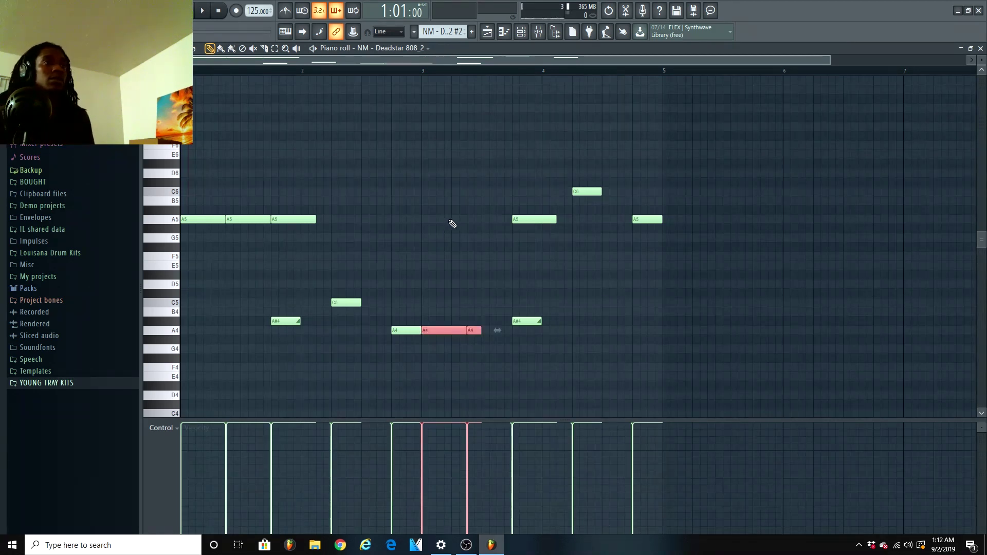
key("ctrl+Down")
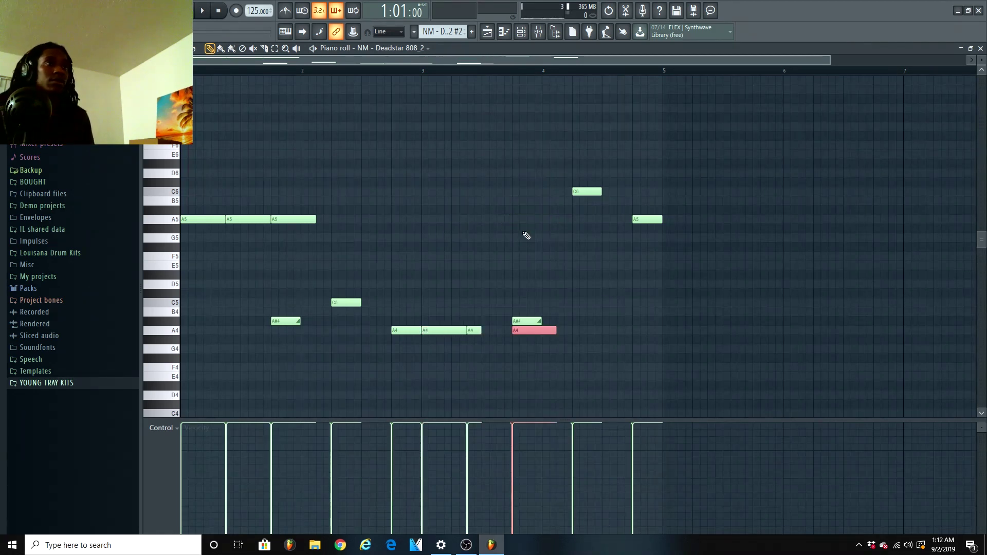
left_click(523, 322)
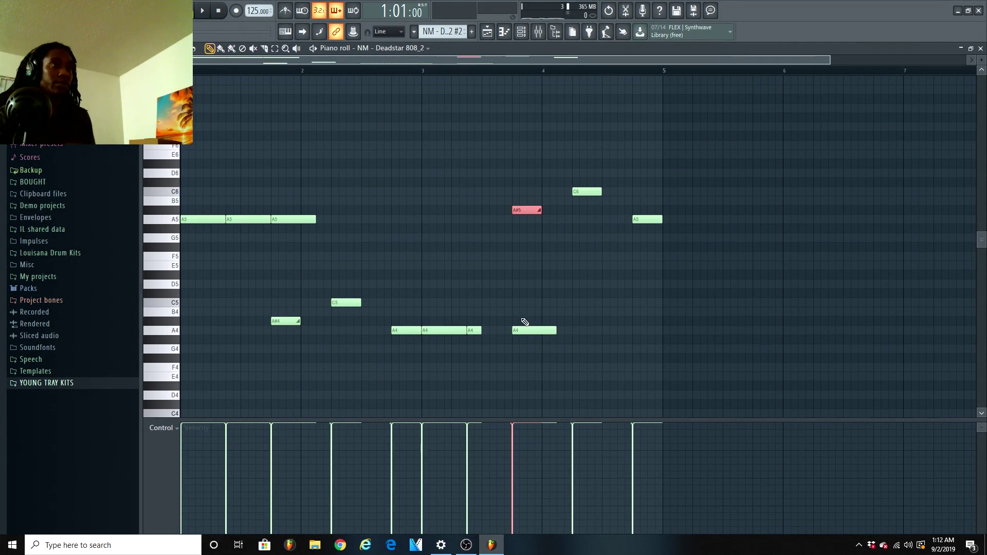
key("space")
key("ctrl+d")
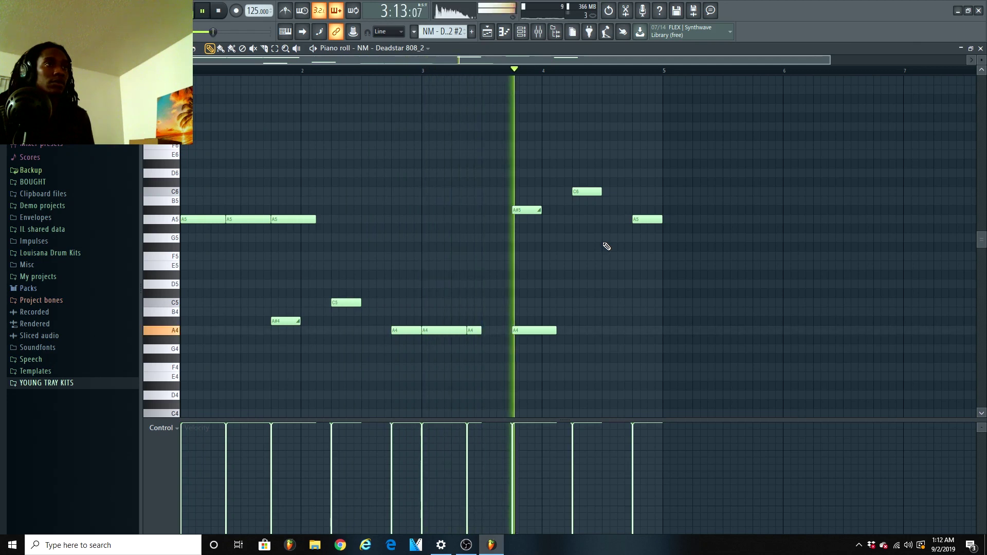
Adjust the A#5 slide note, preview from bar 3, and return to the Playlist.
left_click(473, 72)
key("space")
left_click(523, 210)
key("space")
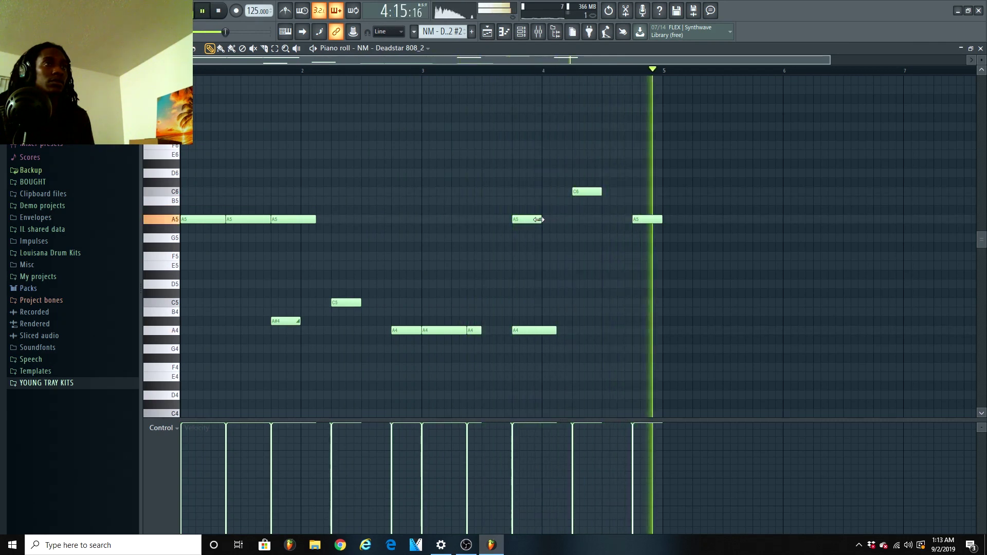
key("space")
left_click(487, 32)
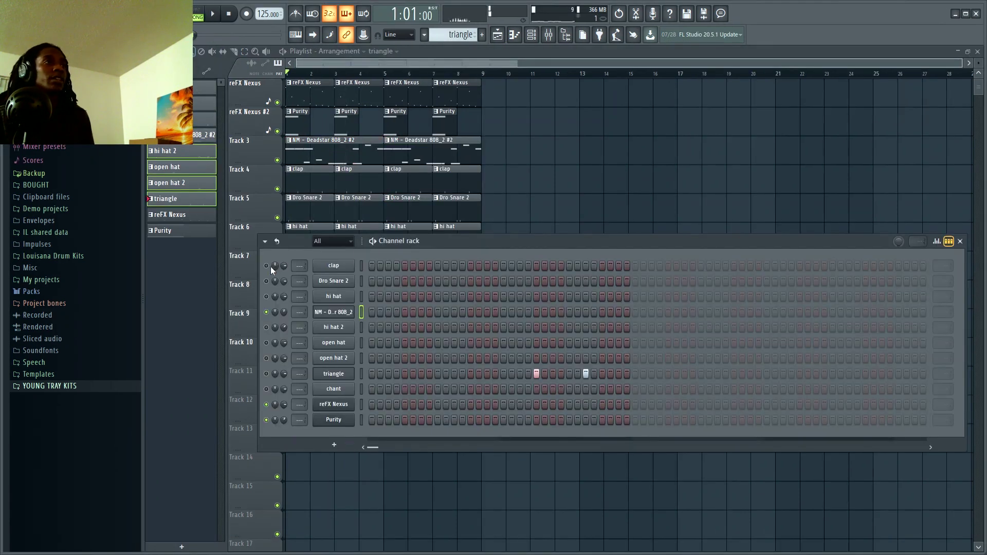
Close the channel rack, exit fullscreen, play, and box-select every clip from reFX Nexus to Track 10.
right_click(278, 275)
left_click(979, 93)
left_click(966, 17)
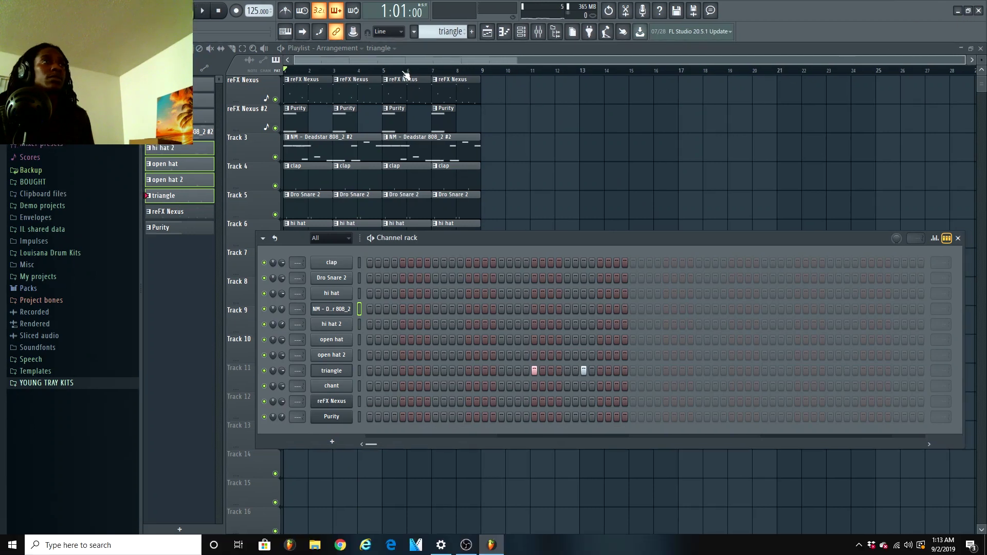
key("F6")
key("space")
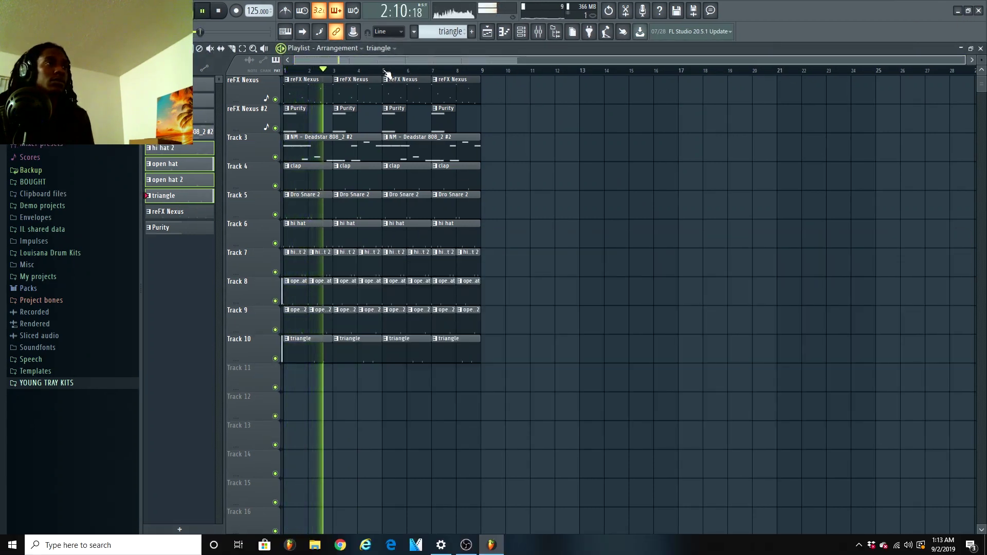
left_click_drag(497, 76, 282, 349)
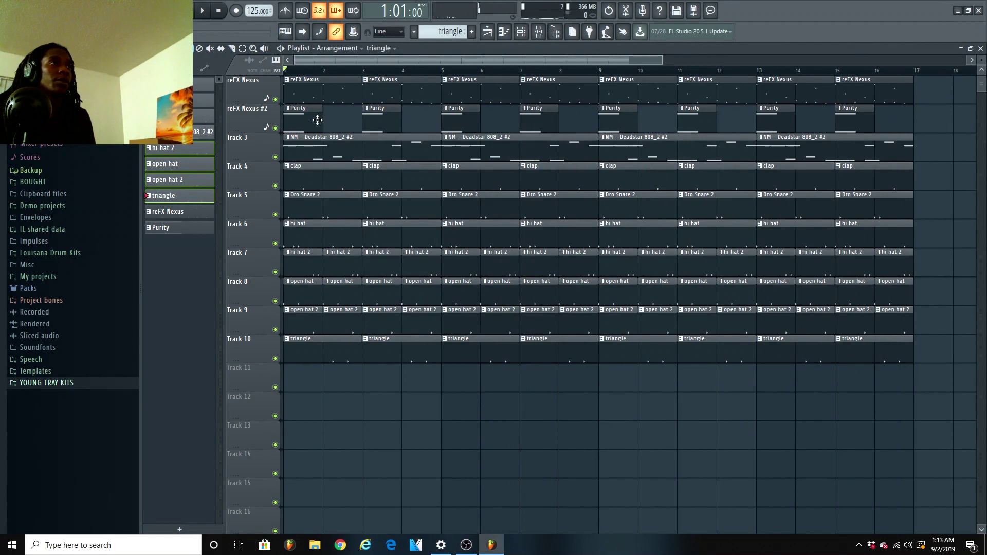
Delete the Purity brass, 808 and drum clips from bars 1–4.
right_click(317, 119)
right_click(378, 120)
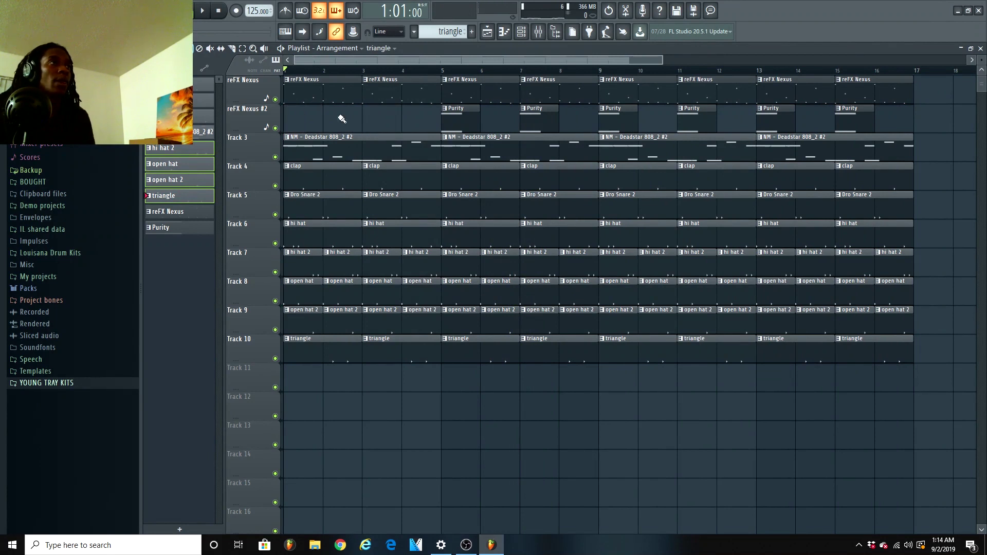
right_click(332, 146)
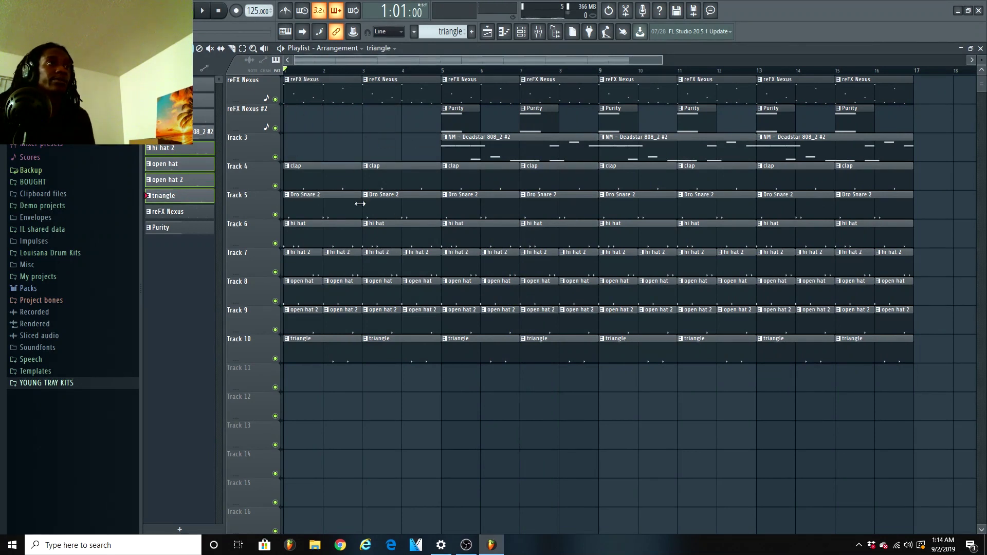
right_click(324, 185)
right_click(330, 251)
right_click(401, 232)
right_click(392, 254)
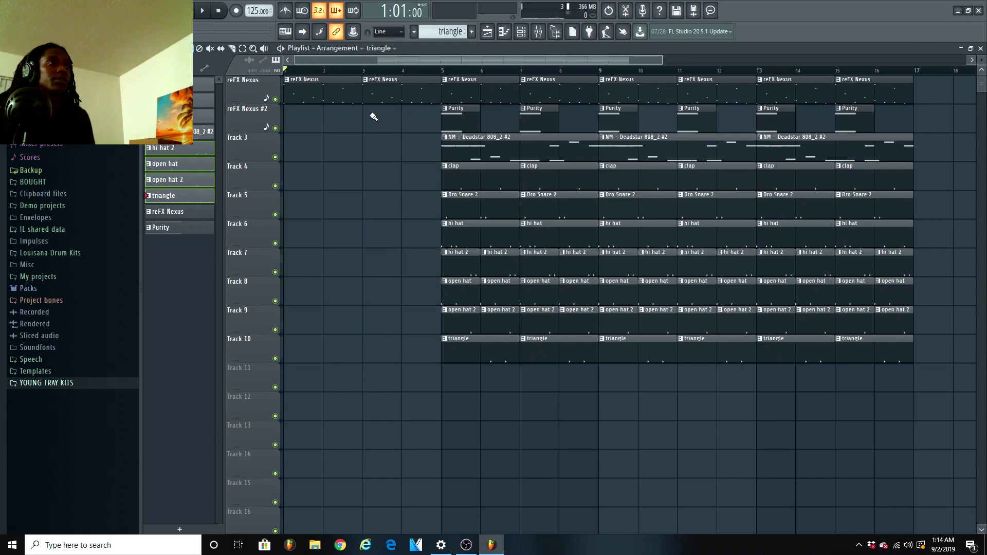
Place a reFX Nexus clip at bar 1 of track 2 and make it unique.
mouse_move(340, 142)
left_mouse_down()
mouse_move(346, 147)
mouse_move(291, 122)
left_mouse_up()
left_click(287, 109)
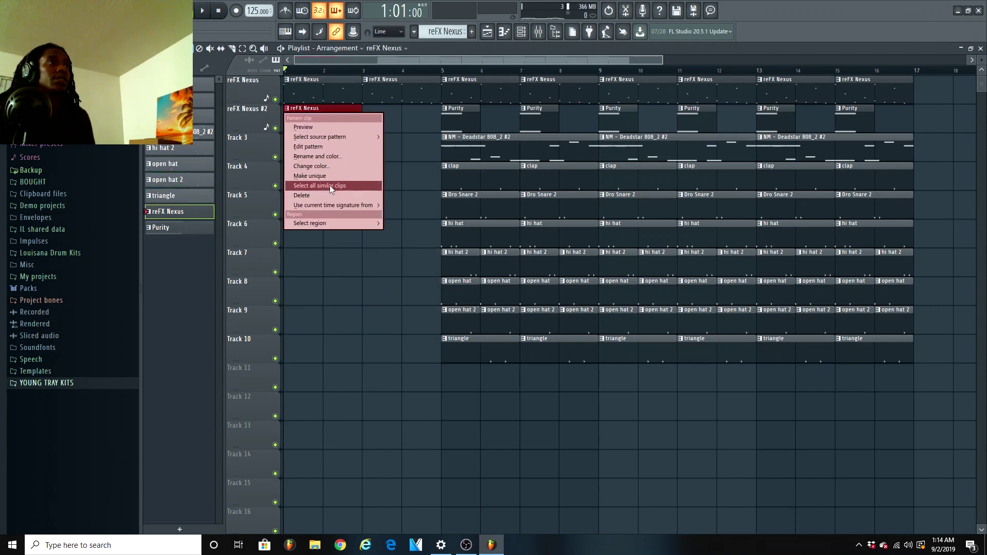
left_click(323, 179)
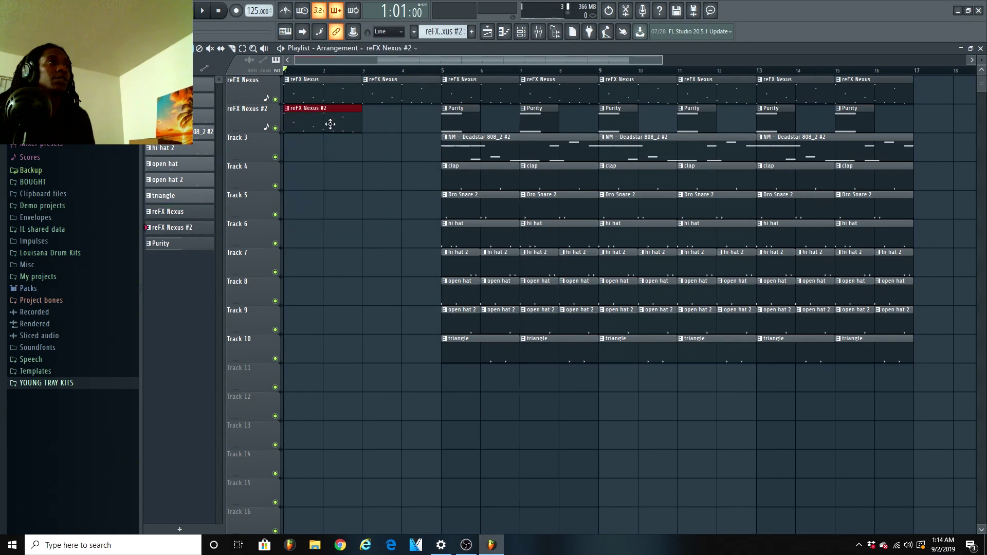
Extend the reFX Nexus #2 clip to bar 5 and delete the original Nexus intro clips.
right_click(318, 100)
right_click(385, 99)
left_click_drag(362, 123, 436, 128)
In the Nexus #2 piano roll, copy all notes one step later as an echo.
double_click(366, 118)
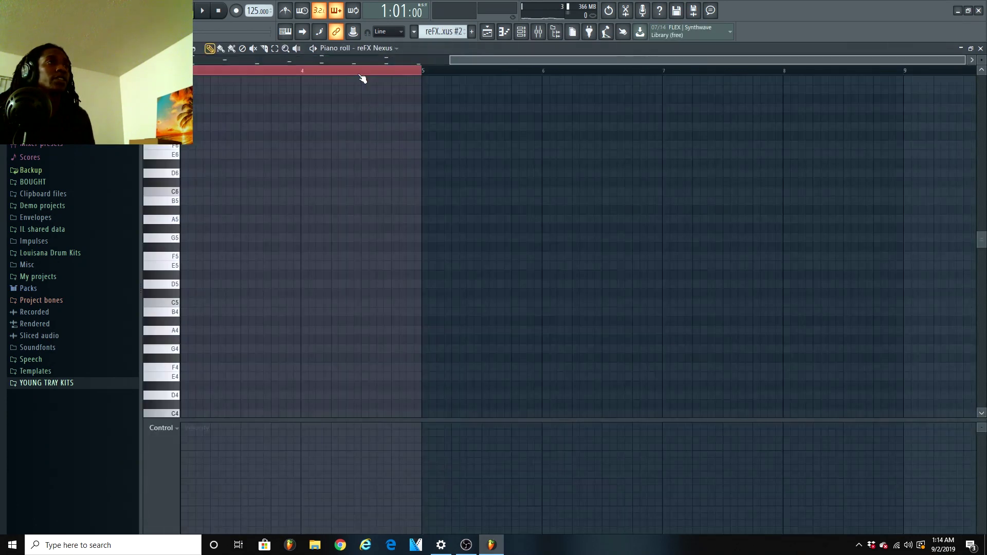
scroll(253, 231, "down", 3)
left_click_drag(249, 214, 513, 214)
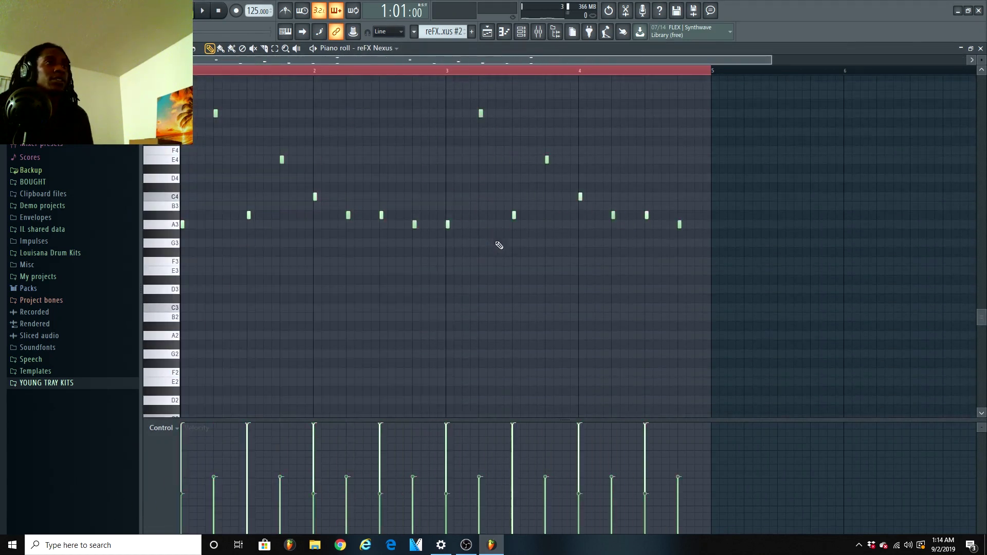
scroll(498, 251, "up", 3)
key("space")
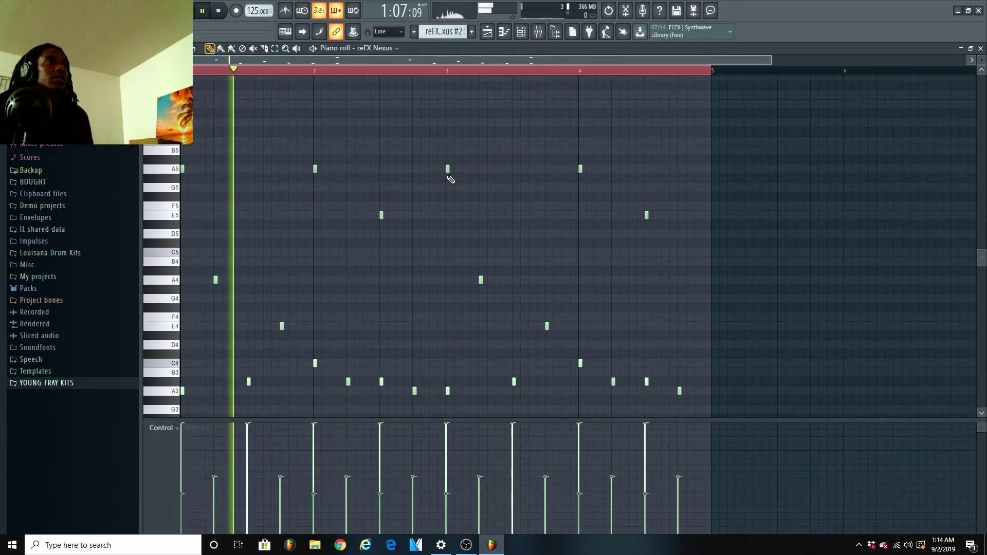
left_click_drag(752, 140, 511, 293)
key("ctrl+a")
scroll(234, 330, "down", 3)
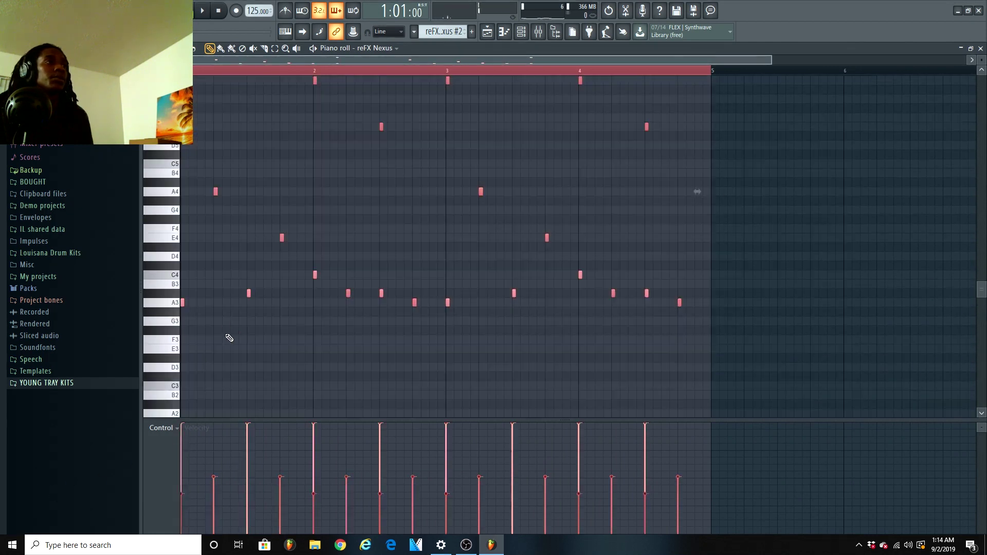
left_click_drag(181, 303, 199, 303, "shift")
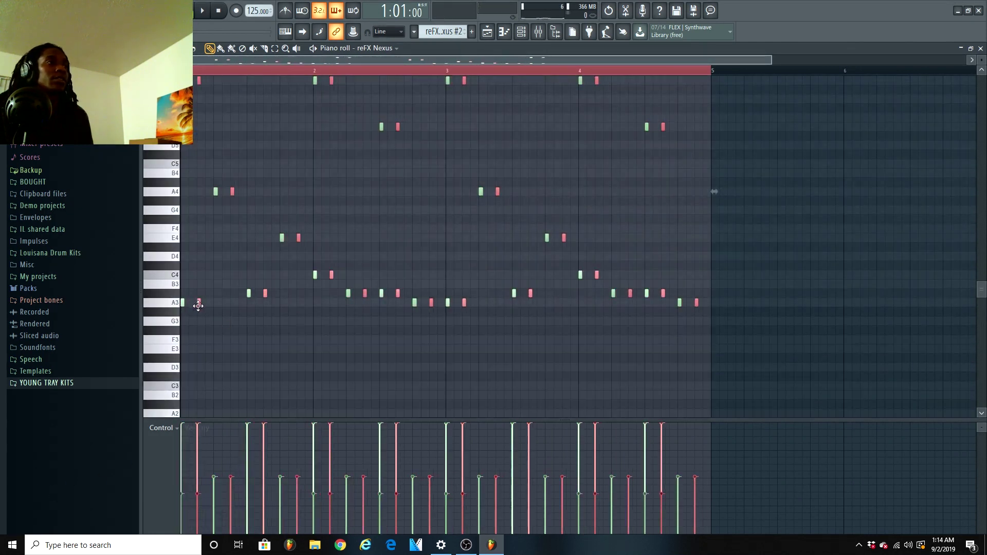
key("space")
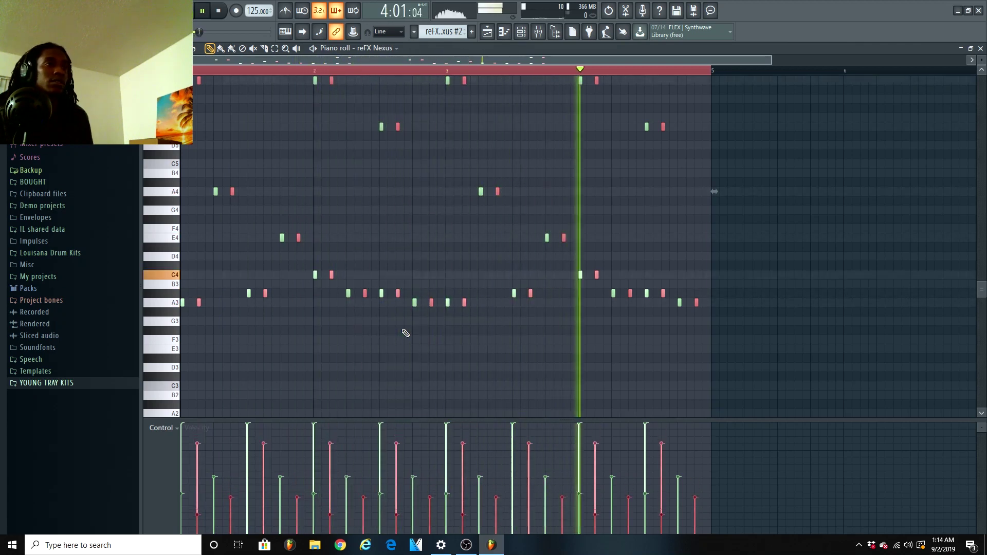
Duplicate the clips in bars 9–17 into bars 17–25 and play the arrangement.
key("space")
key("F5")
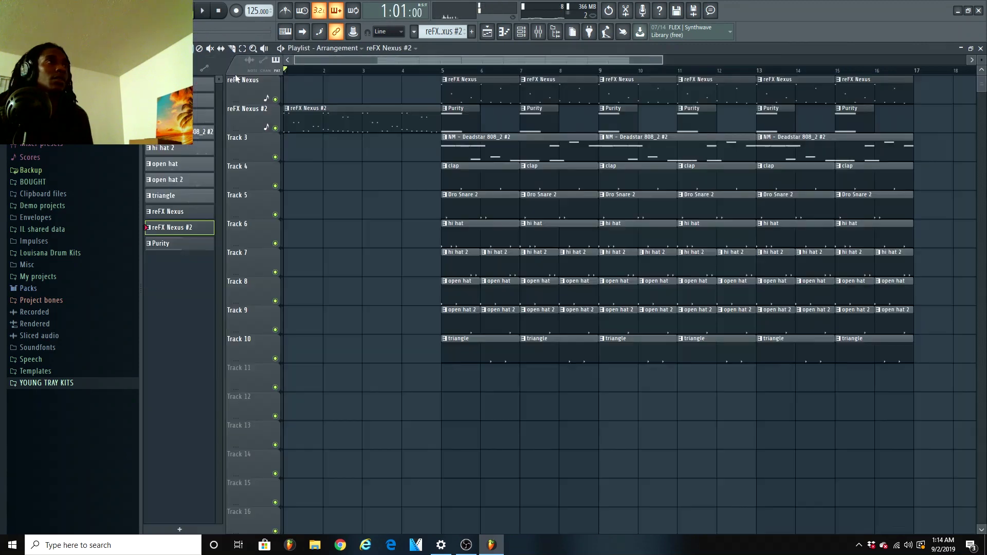
left_click_drag(487, 63, 485, 71)
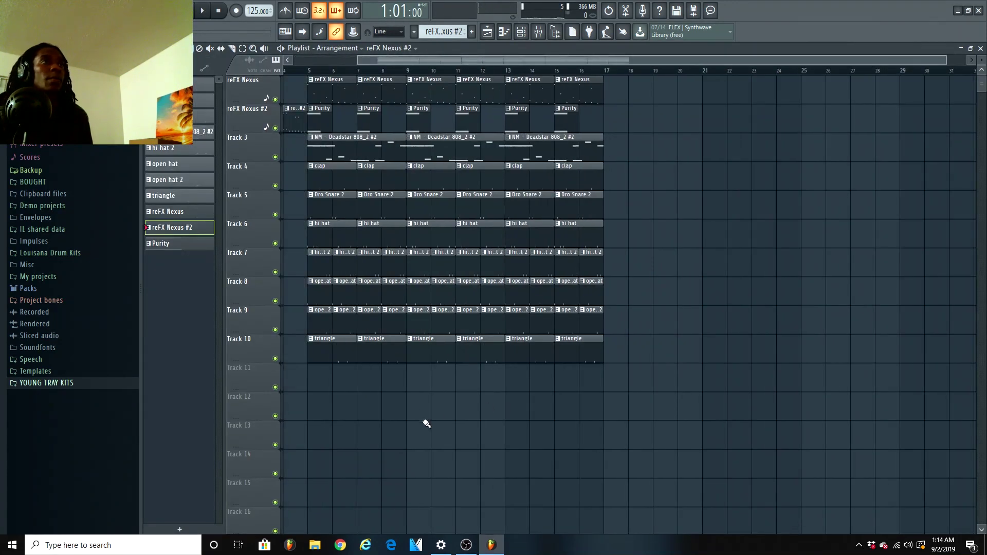
left_click_drag(415, 390, 604, 72)
key("ctrl+b")
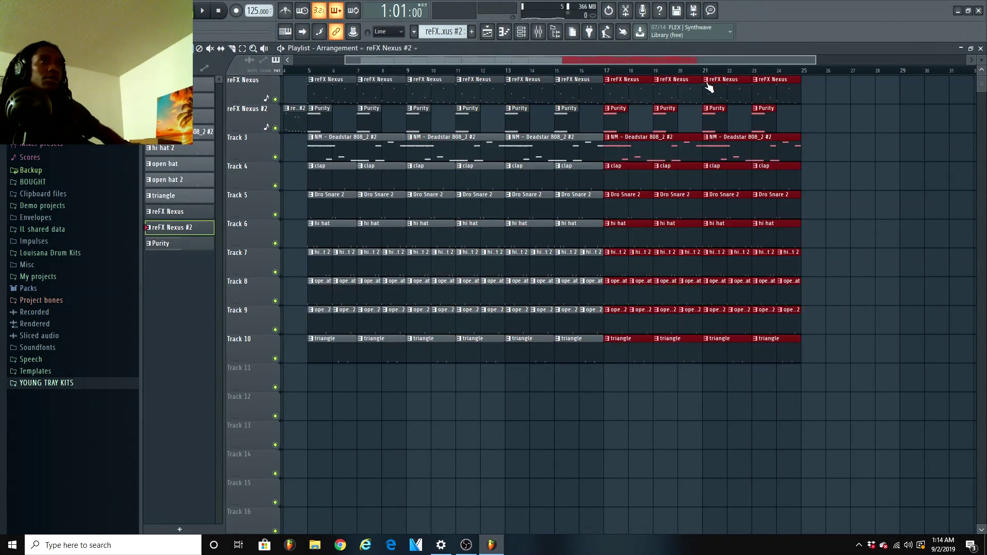
key("space")
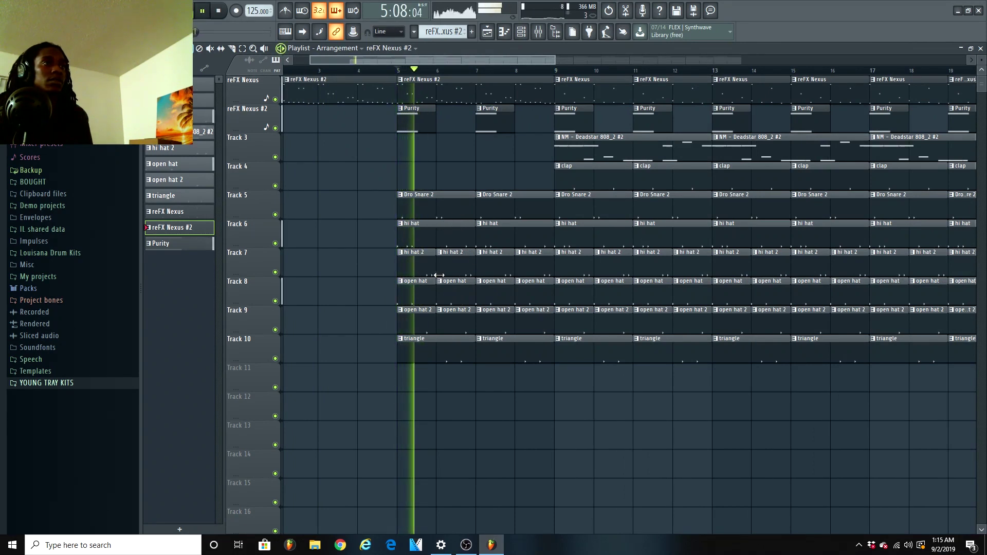
Delete the three hi hat 2 clips in bars 5–8 and stop playback.
right_click(452, 266)
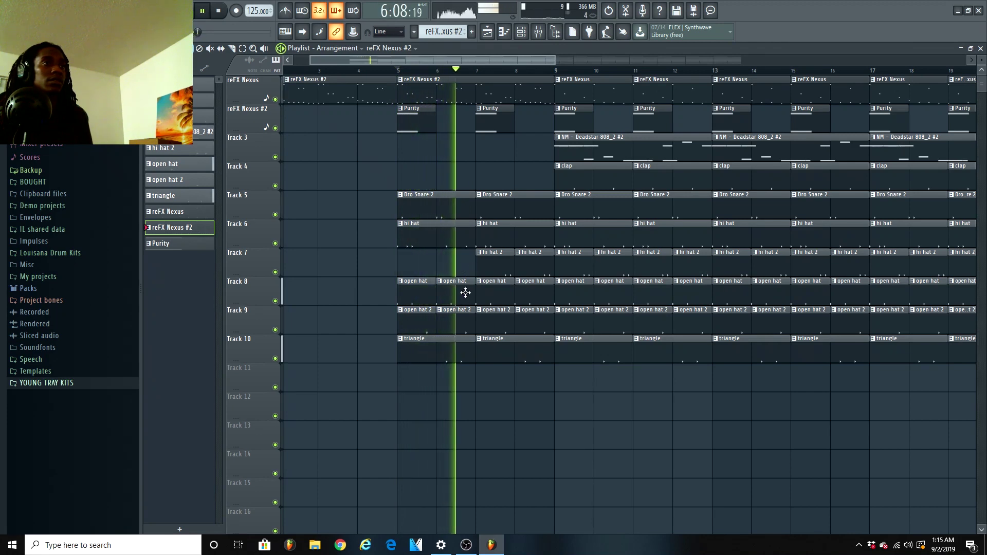
right_click(486, 266)
right_click(522, 268)
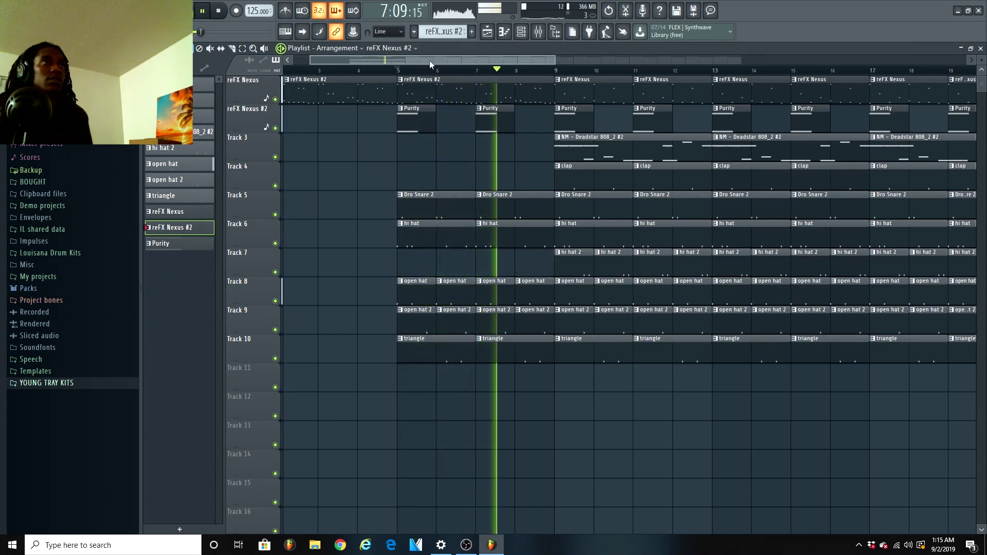
scroll(432, 62, "right", 3)
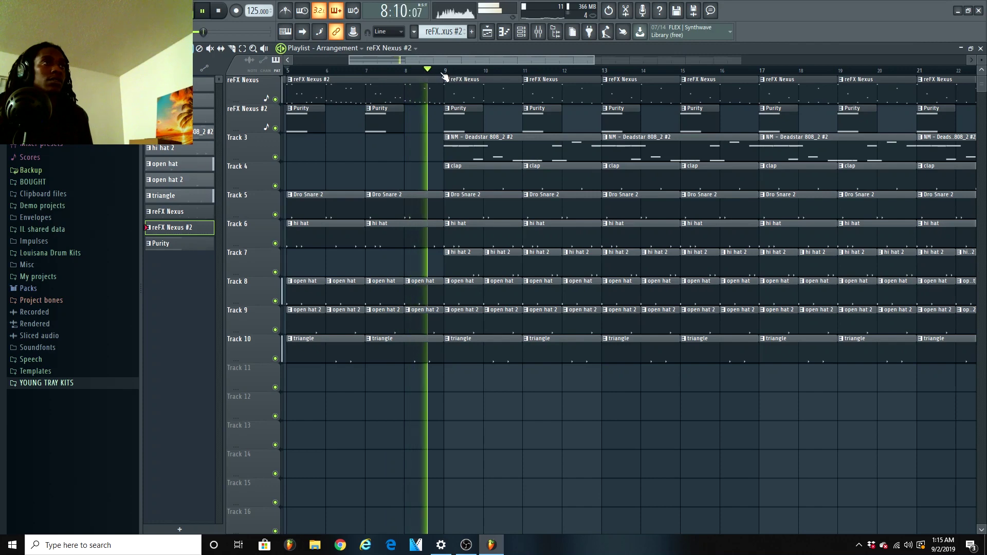
key("space")
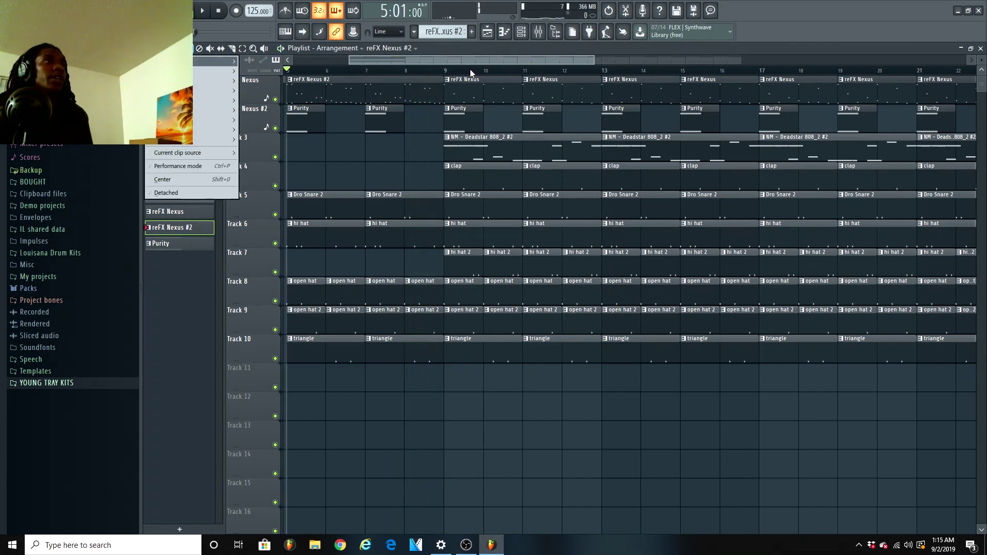
Load dblue Glitch v1.3 into Master slot 1, clear its steps, and insert one TapeStop step.
left_click(254, 136)
left_click(887, 81)
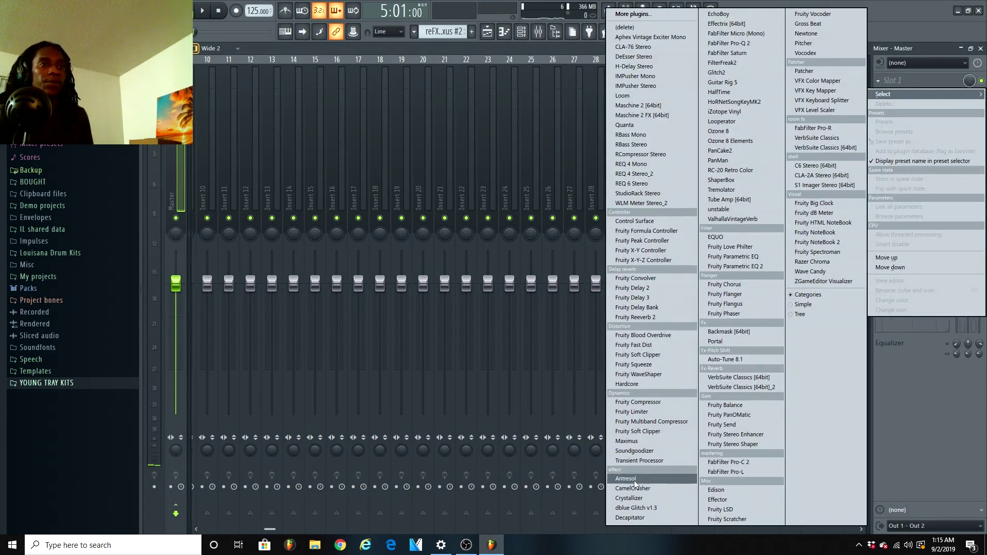
left_click(639, 508)
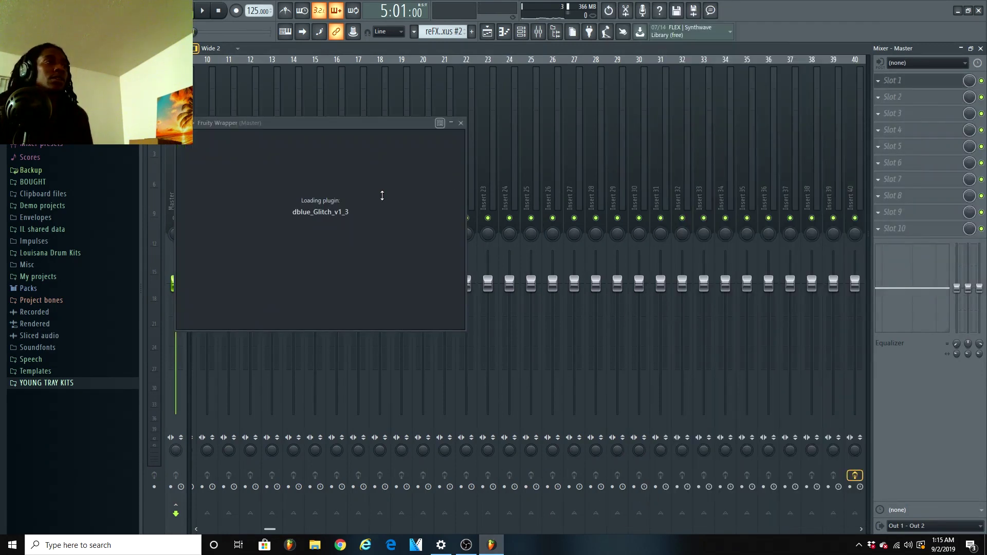
left_click_drag(218, 222, 554, 224)
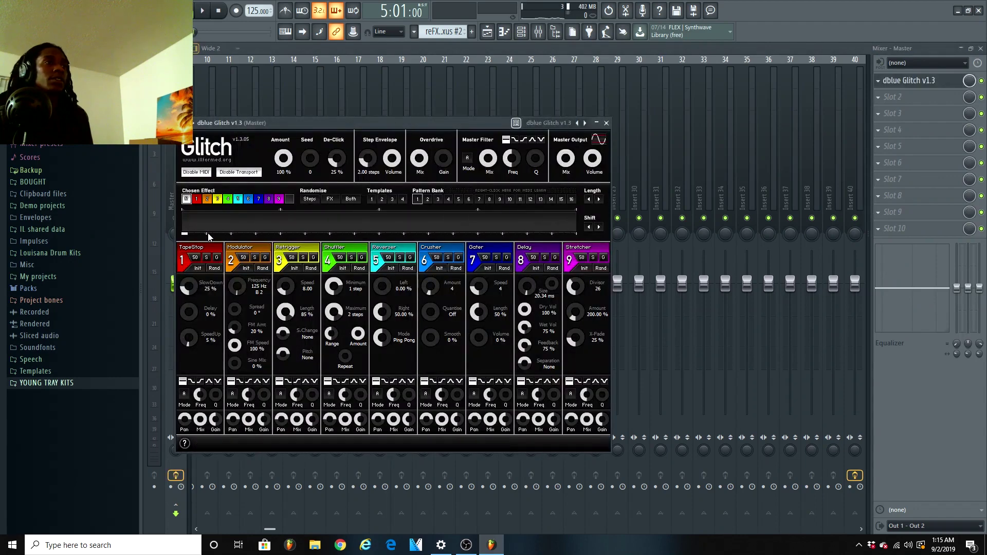
left_click(480, 222)
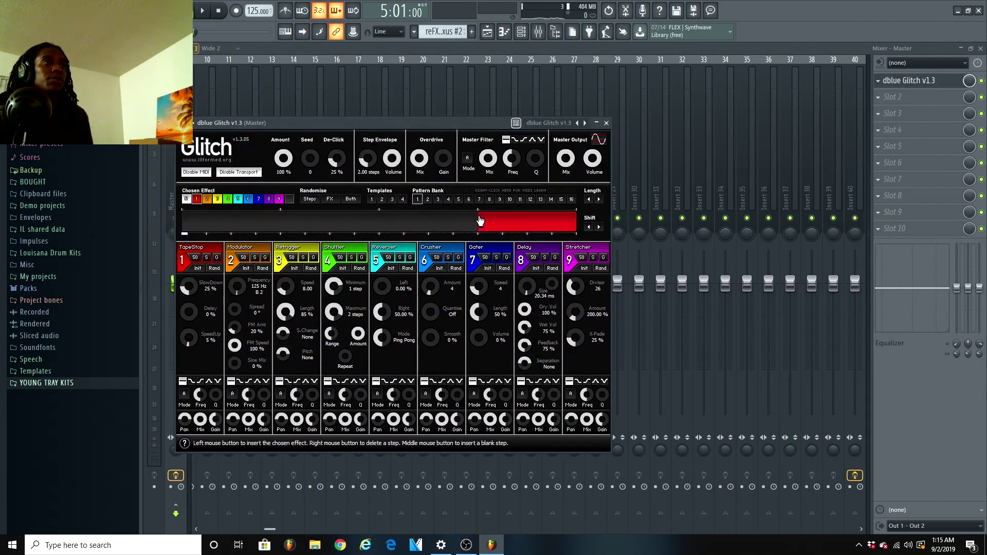
left_click(910, 80)
left_click(877, 80)
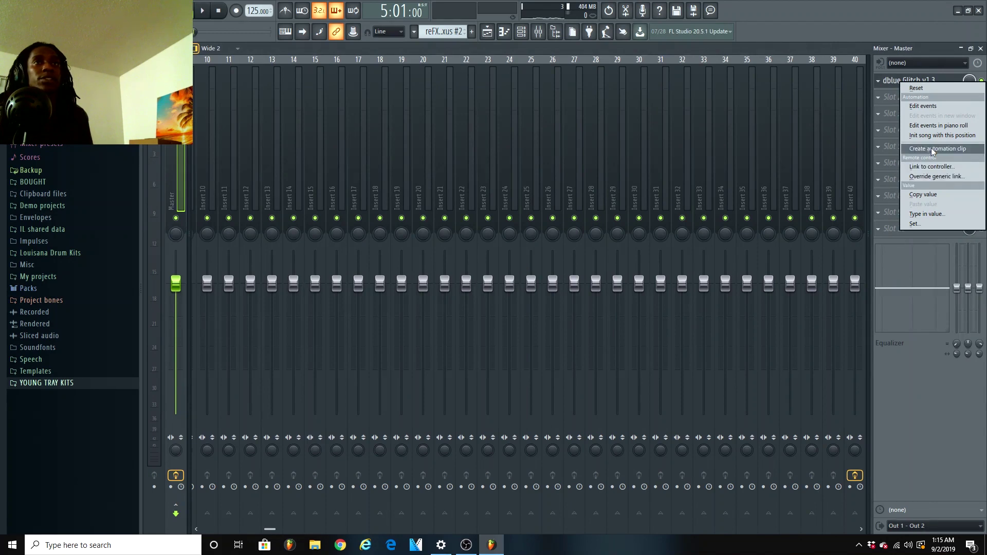
Create Glitch's mix-level automation on Track 11, shift its raised section later, and flatten its end.
left_click(489, 31)
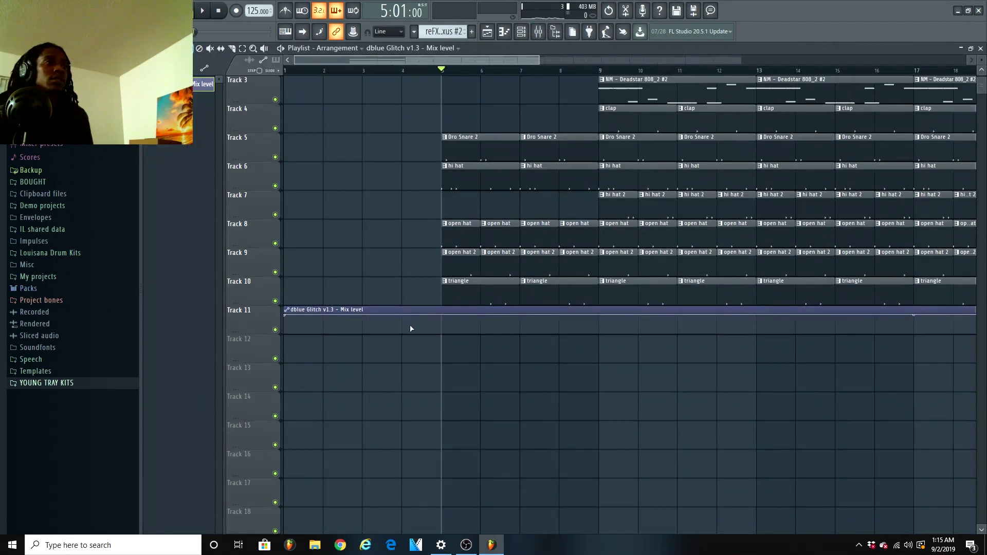
mouse_move(407, 324)
left_mouse_down()
mouse_move(401, 334)
mouse_move(446, 354)
left_mouse_up()
right_click(437, 318)
left_click_drag(285, 316, 286, 334)
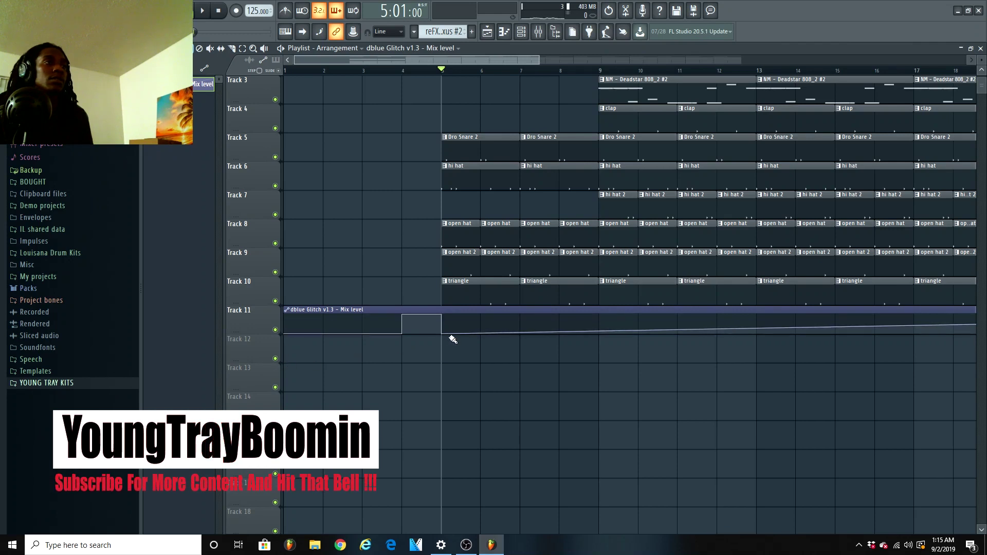
left_click_drag(440, 334, 597, 333)
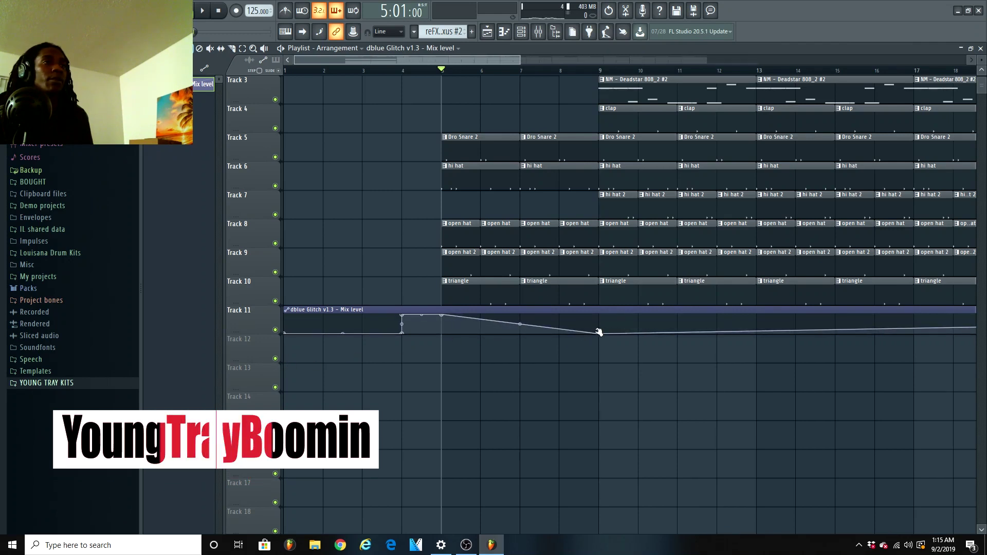
mouse_move(434, 312)
left_mouse_down()
mouse_move(523, 335)
mouse_move(631, 332)
mouse_move(566, 312)
left_mouse_up()
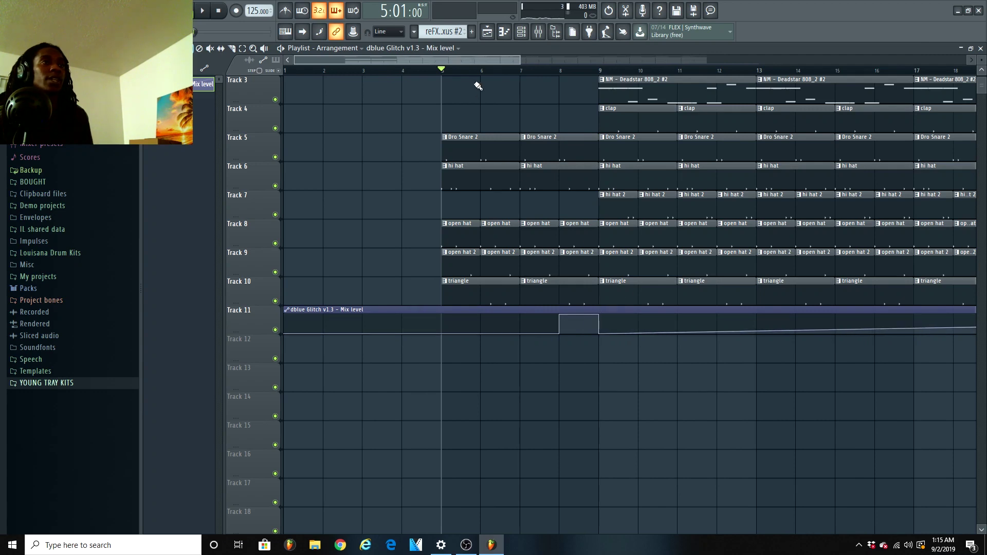
scroll(480, 85, "down", 5)
left_click_drag(765, 316, 762, 342)
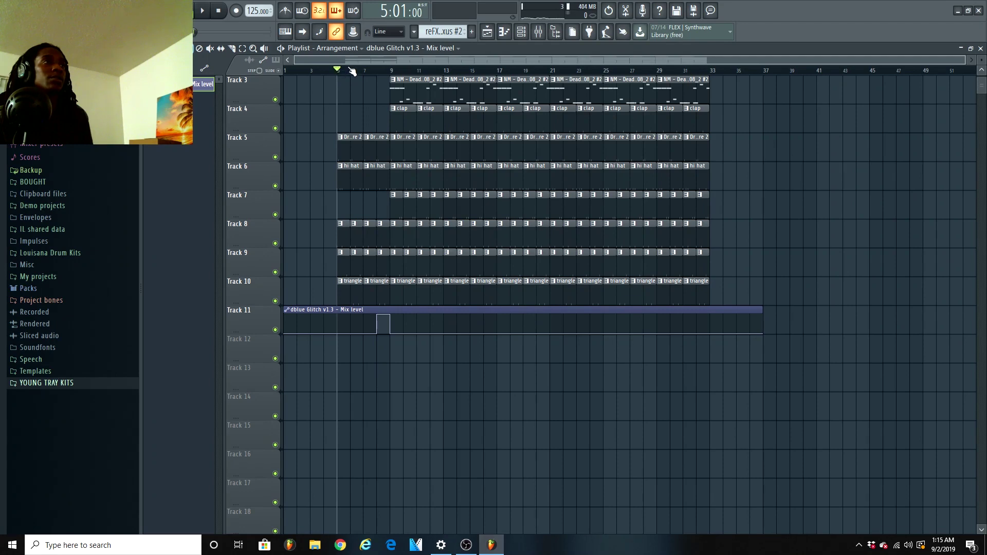
scroll(351, 71, "up", 2)
scroll(378, 87, "up", 2)
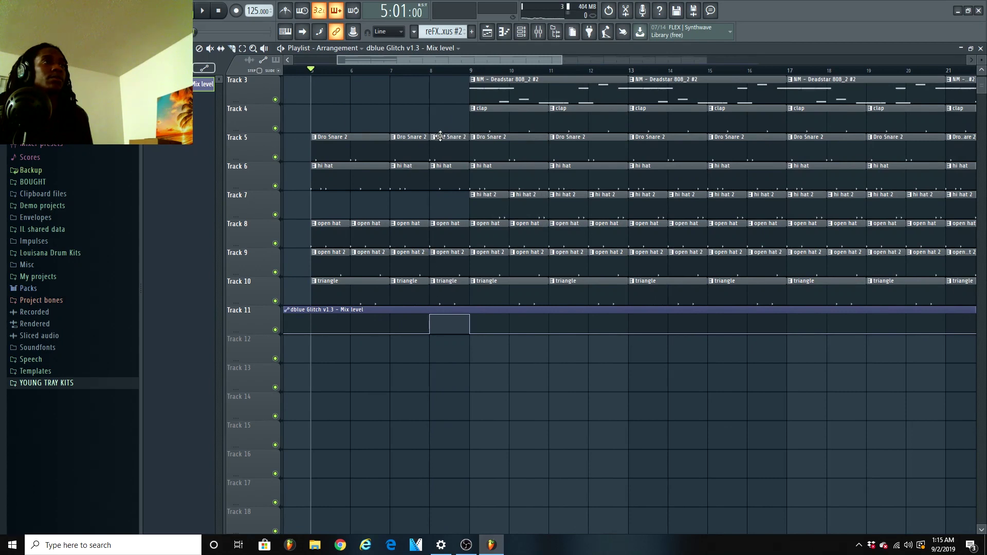
left_click_drag(443, 134, 462, 309)
key("space")
scroll(440, 131, "up", 2)
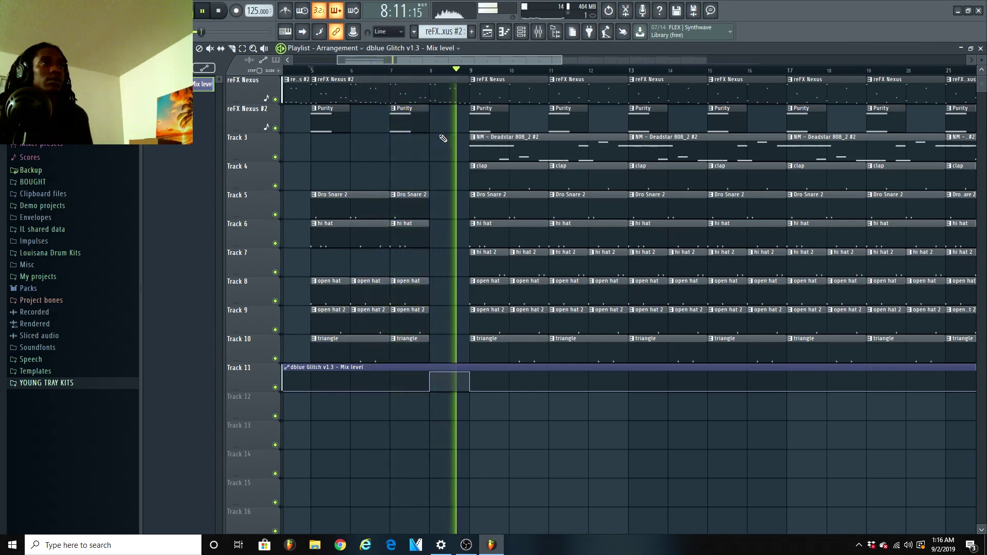
Stop playback and make the bar-17 clip a separate Deadstar 808_2 pattern.
key("space")
scroll(545, 97, "right", 5)
left_click(515, 90)
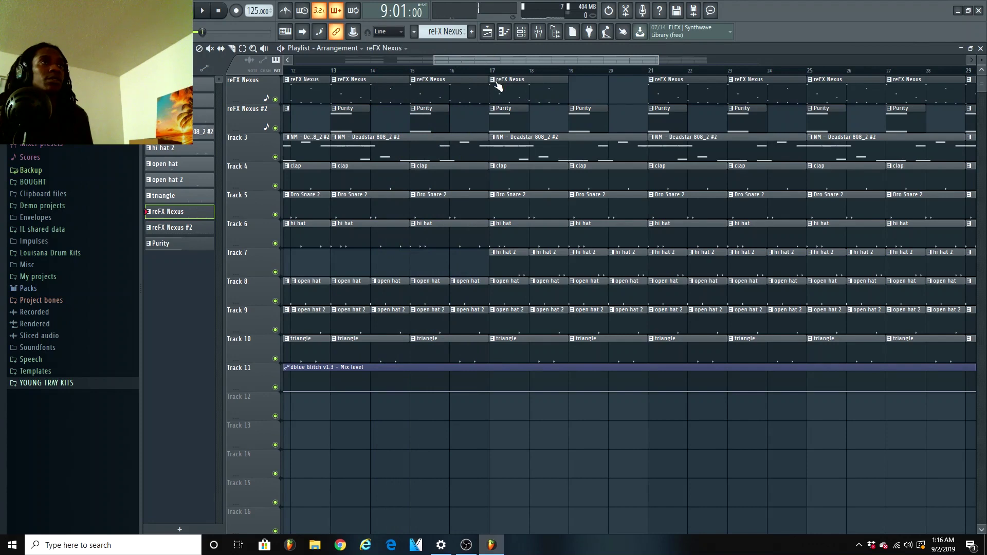
left_click(493, 80)
left_click(507, 148)
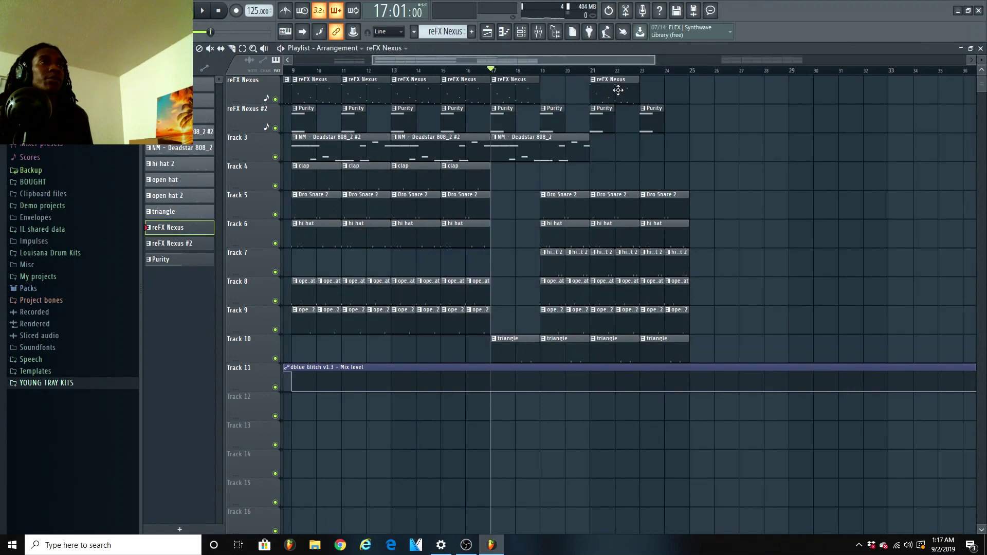
Stretch all reFX Nexus melody notes to about double length and play them back.
double_click(531, 93)
scroll(504, 132, "up", 3)
key("ctrl+a")
scroll(282, 285, "down", 3)
mouse_move(431, 195)
left_mouse_down()
mouse_move(733, 201)
mouse_move(680, 204)
mouse_move(665, 181)
left_mouse_up()
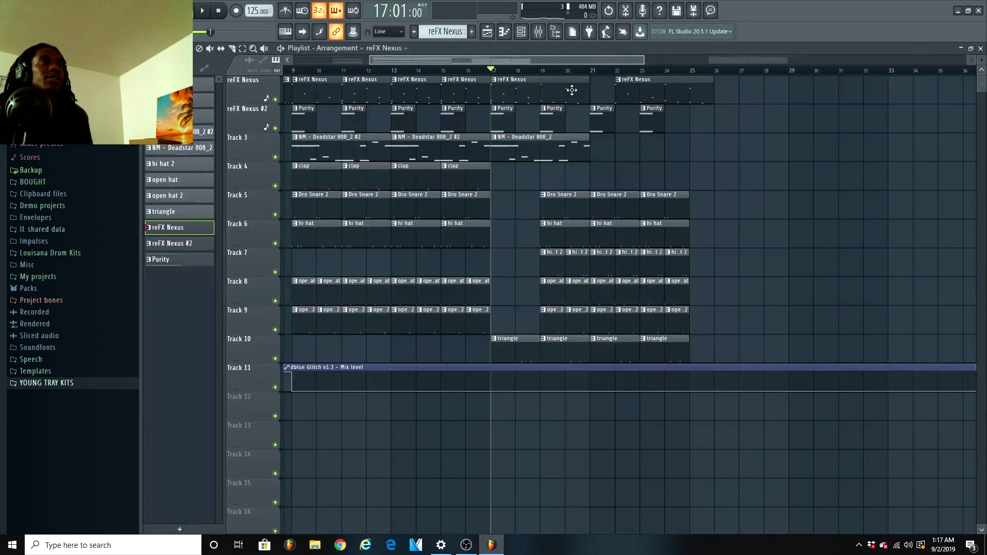
key("space")
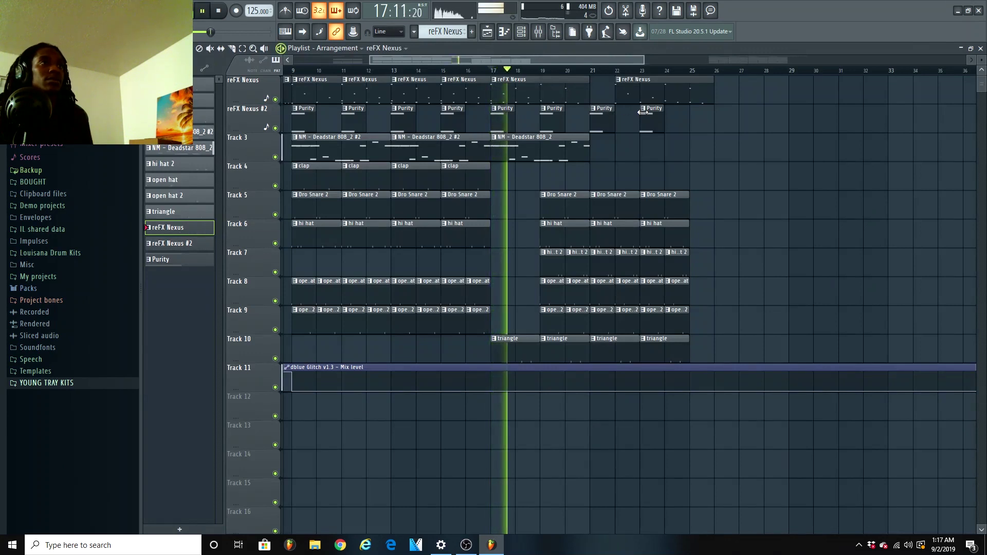
key("space")
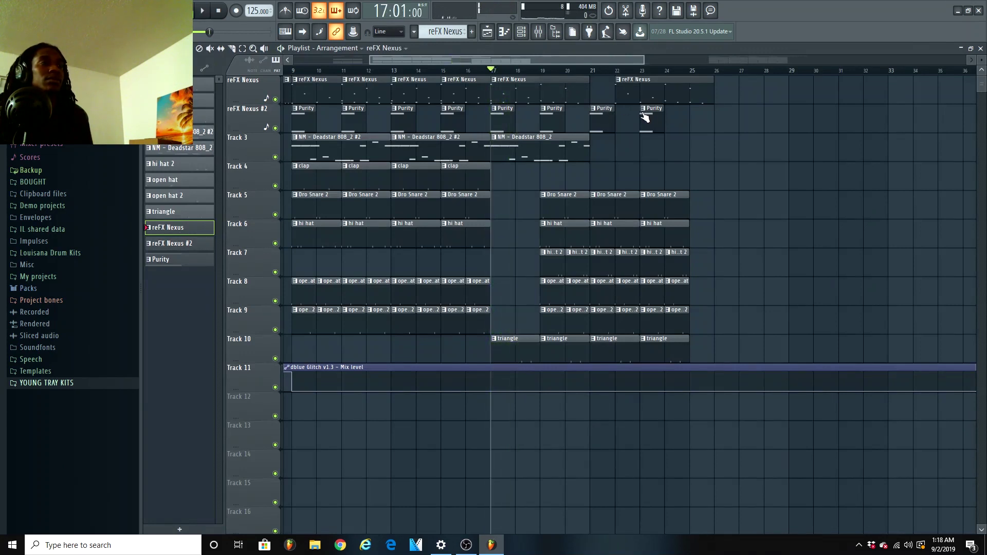
left_click(519, 153)
left_click(623, 223)
scroll(529, 173, "right", 2)
Drop the Deadstar 808_2 A5 notes to A4 and copy the A4 group to bars 3–4.
double_click(485, 151)
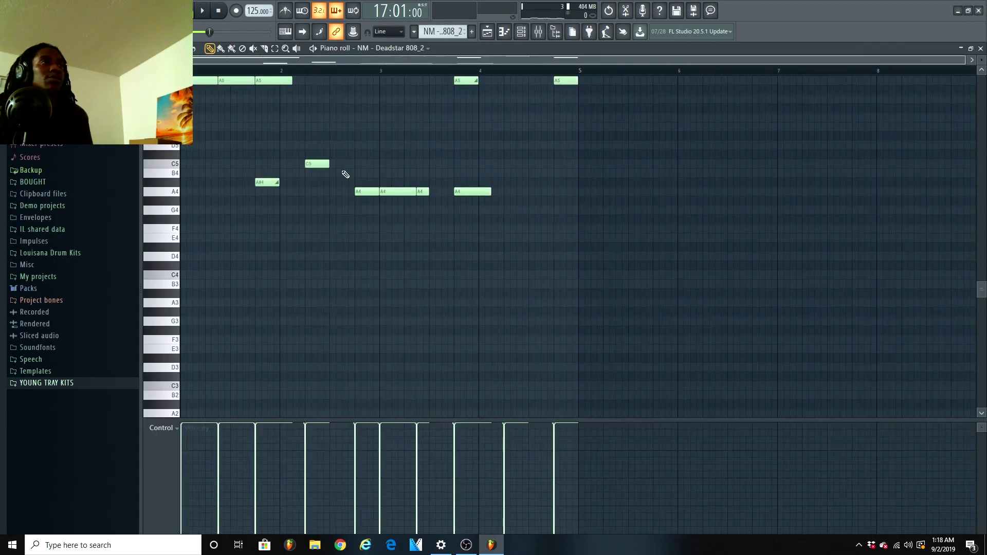
left_click_drag(337, 144, 136, 218)
key("ctrl+Down")
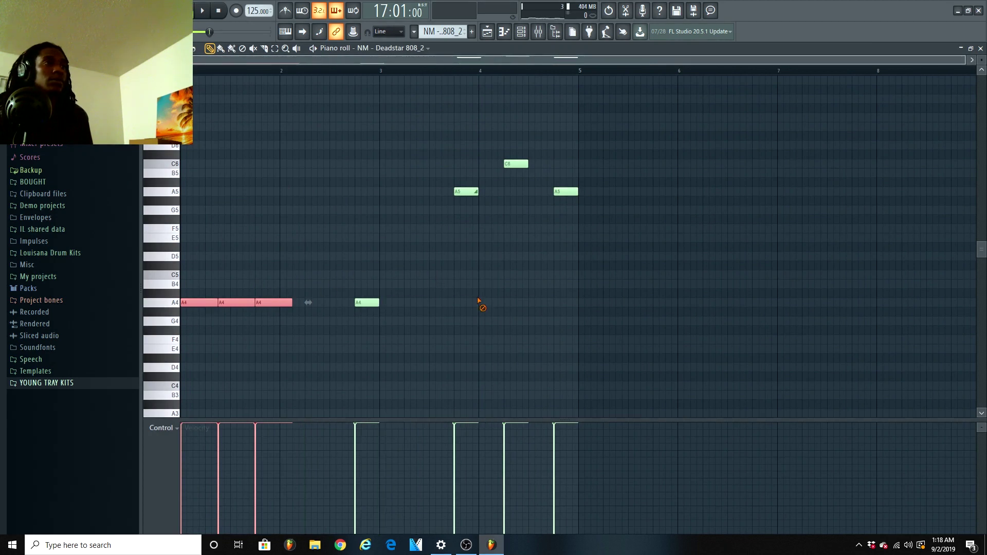
left_click_drag(179, 272, 271, 333)
left_click_drag(203, 303, 495, 305)
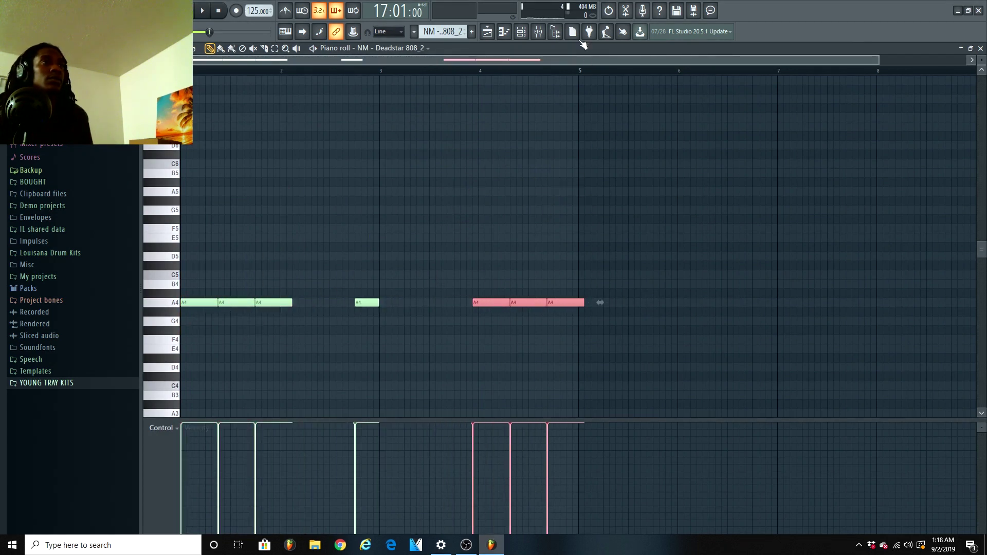
key("ctrl+z")
left_click(193, 48)
left_click(183, 188)
left_click_drag(199, 310, 433, 291)
left_click(360, 293)
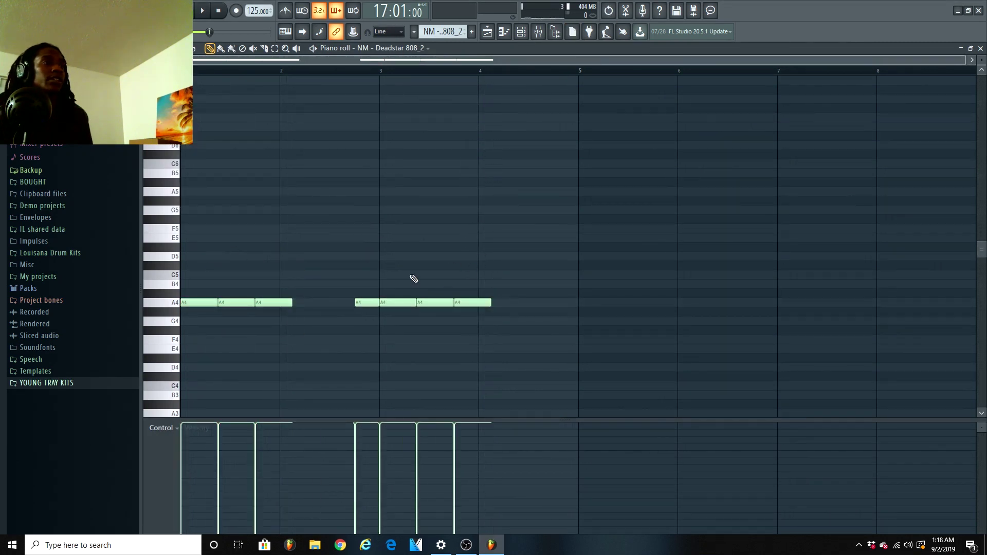
left_click_drag(284, 299, 274, 307)
left_click(377, 71)
key("space")
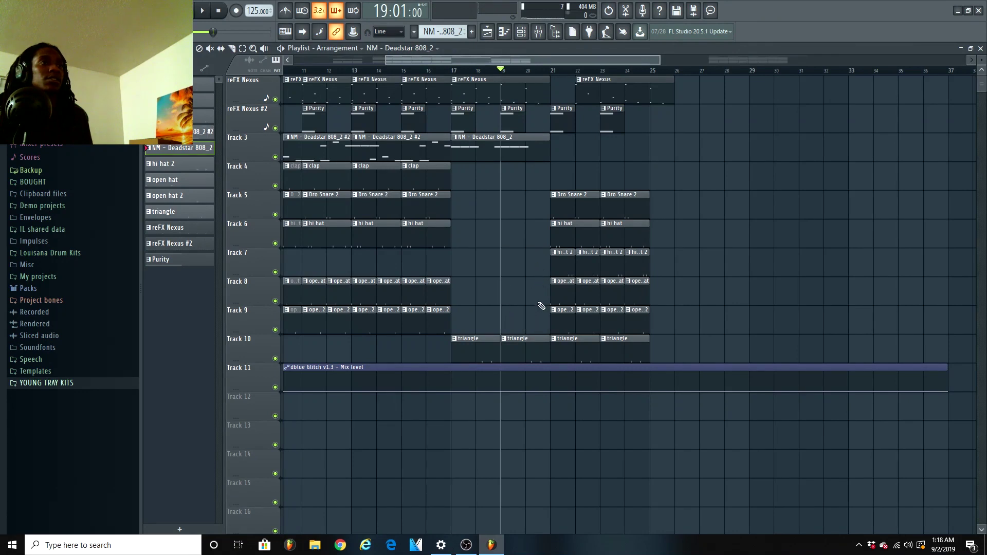
Add a C5 accent before bar 5, duplicate the 808 phrase after bar 5, and add the closing E5 note.
key("space")
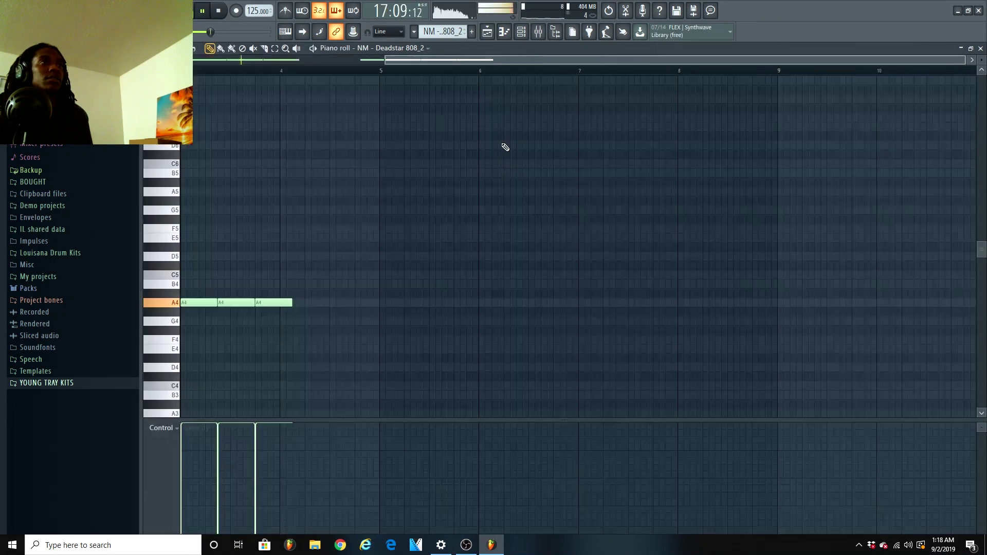
double_click(506, 146)
left_click_drag(443, 61, 238, 86)
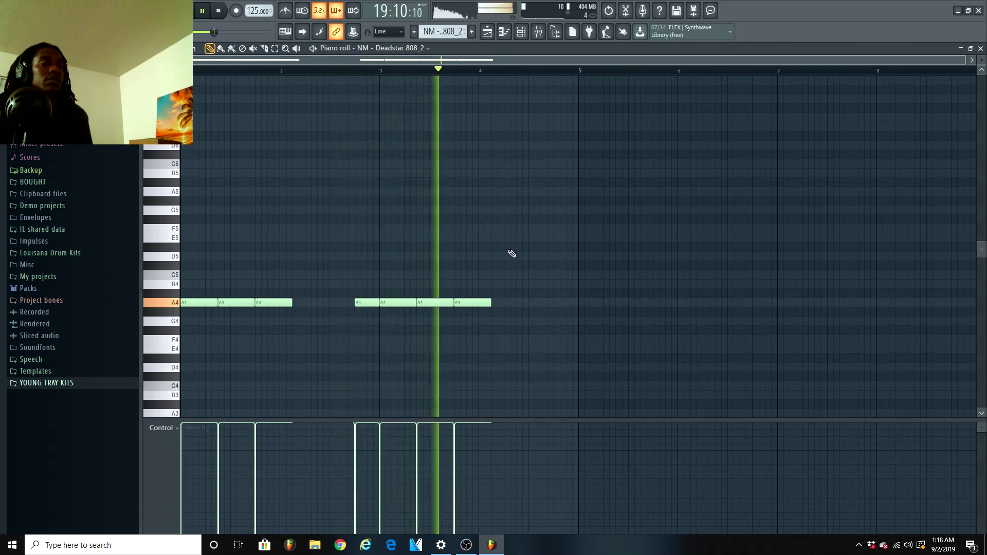
left_click(541, 274)
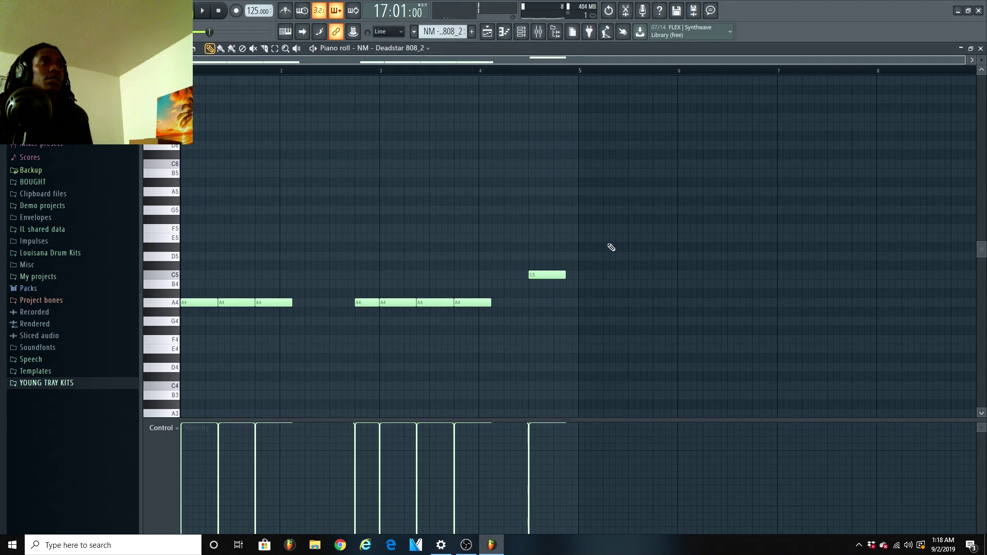
key("ctrl+a")
key("ctrl+b")
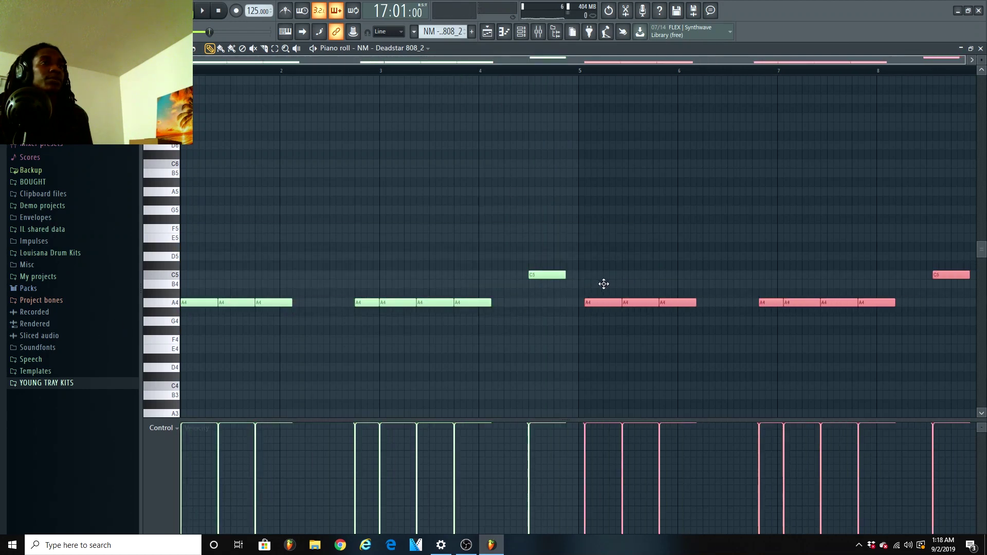
key("space")
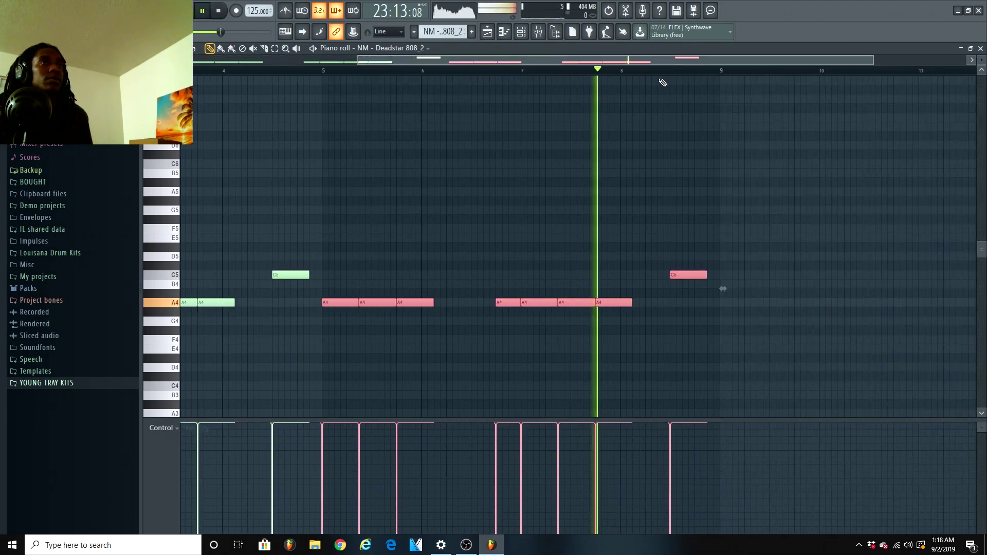
key("ctrl+d")
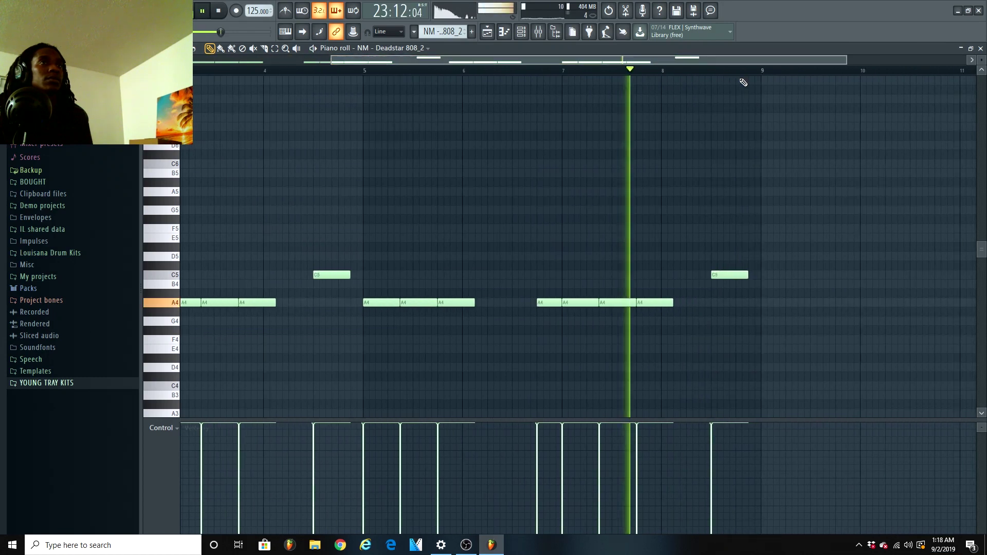
scroll(743, 81, "up", 2, "ctrl")
mouse_move(710, 275)
left_mouse_down()
mouse_move(677, 275)
mouse_move(714, 230)
left_mouse_up()
key("space")
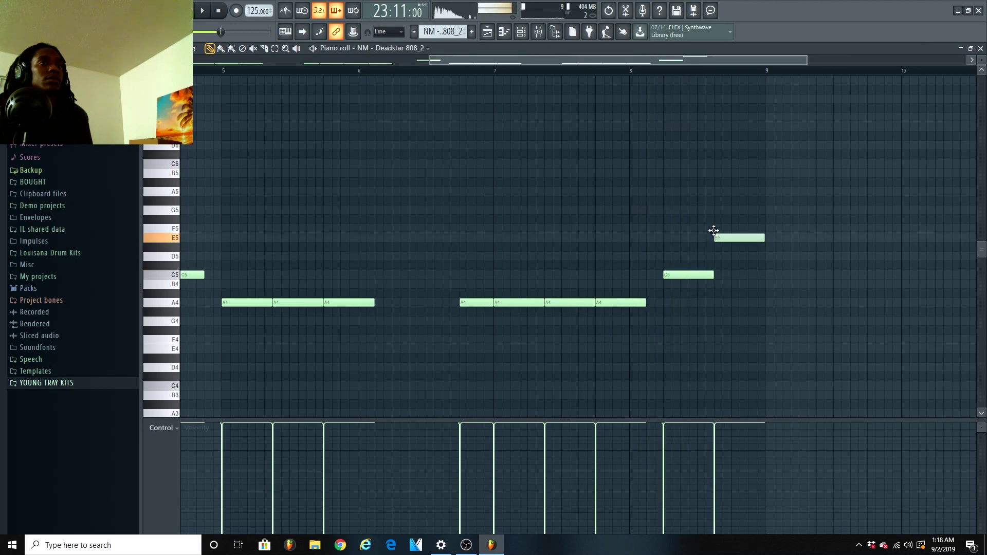
Make the bar-15 Purity clip its own Purity #2 pattern.
left_click(488, 34)
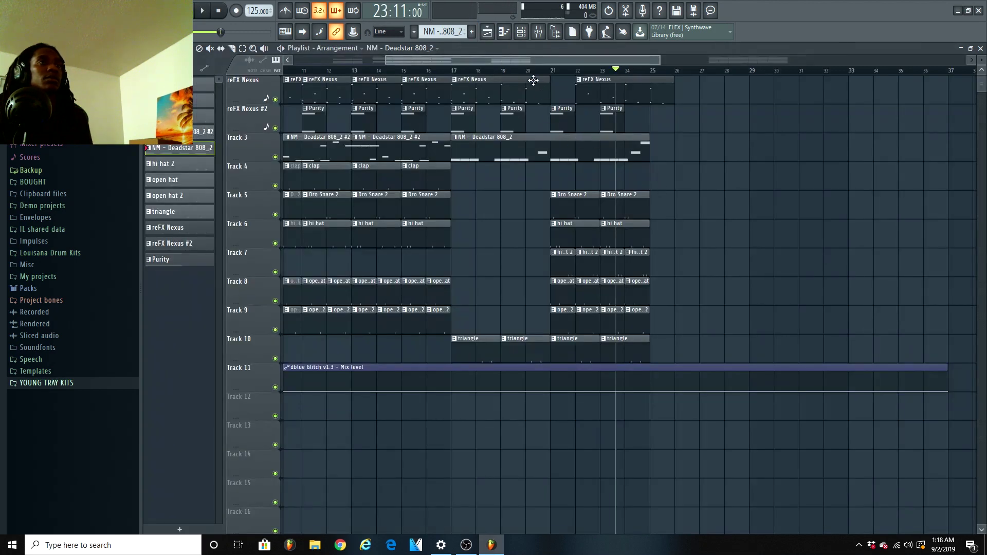
left_click(417, 65)
double_click(466, 116)
left_click(486, 30)
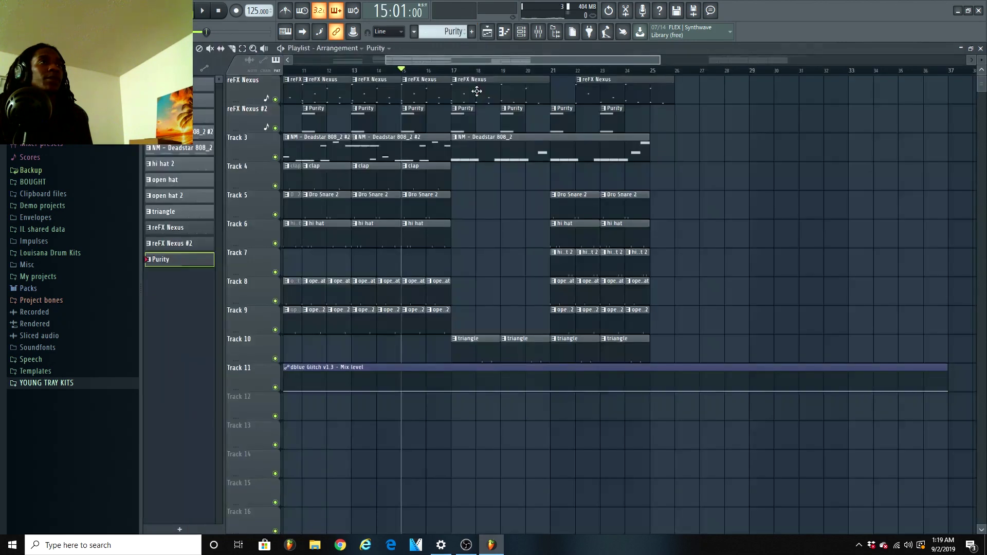
right_click(457, 113)
left_click(486, 183)
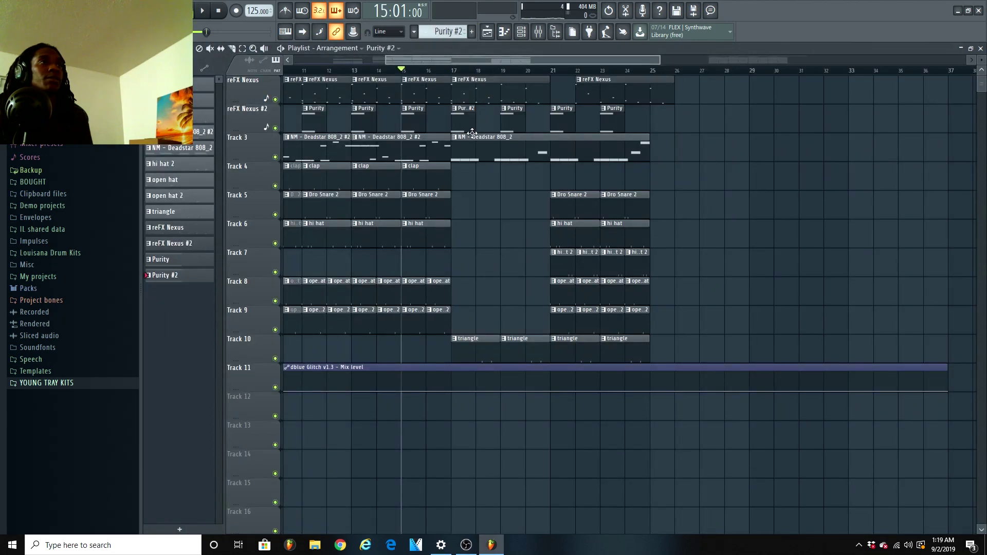
Double Purity #2's A3 note an octave higher and move its two clips to bars 21 and 23.
double_click(466, 119)
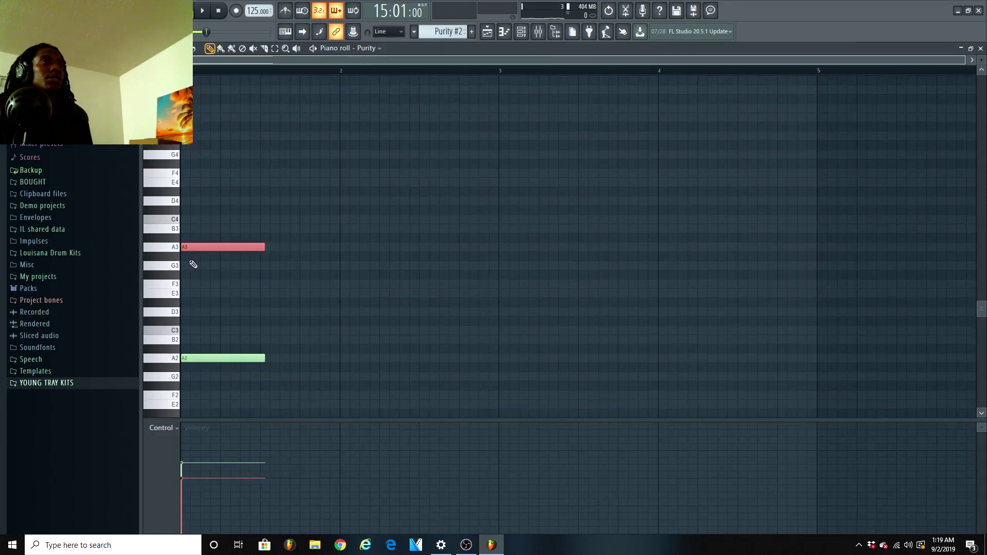
key("ctrl+Up")
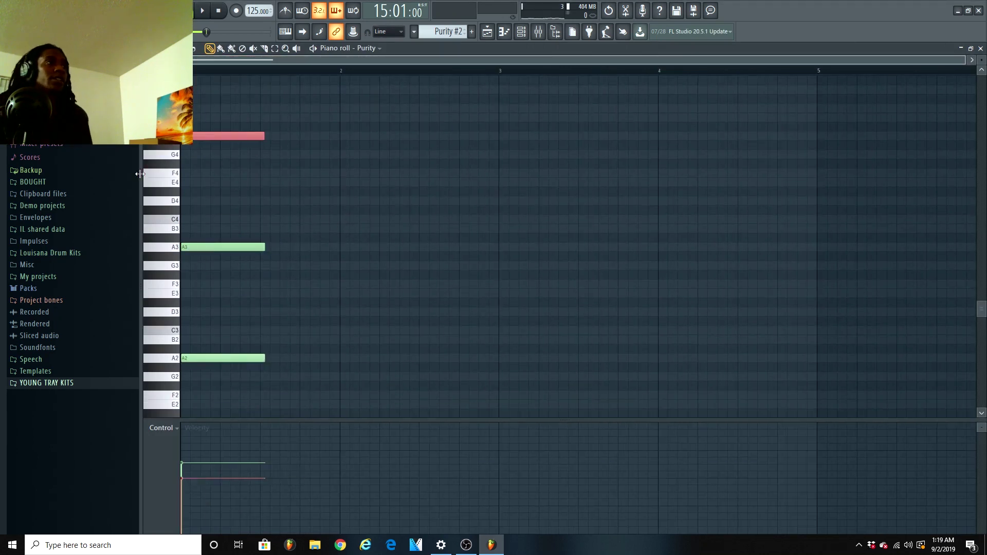
key("space")
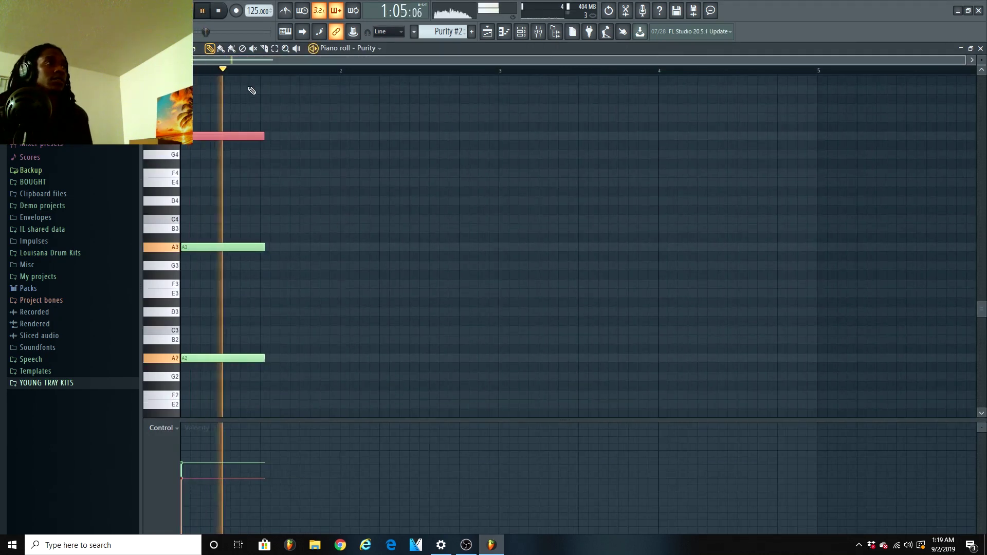
key("space")
left_click(485, 32)
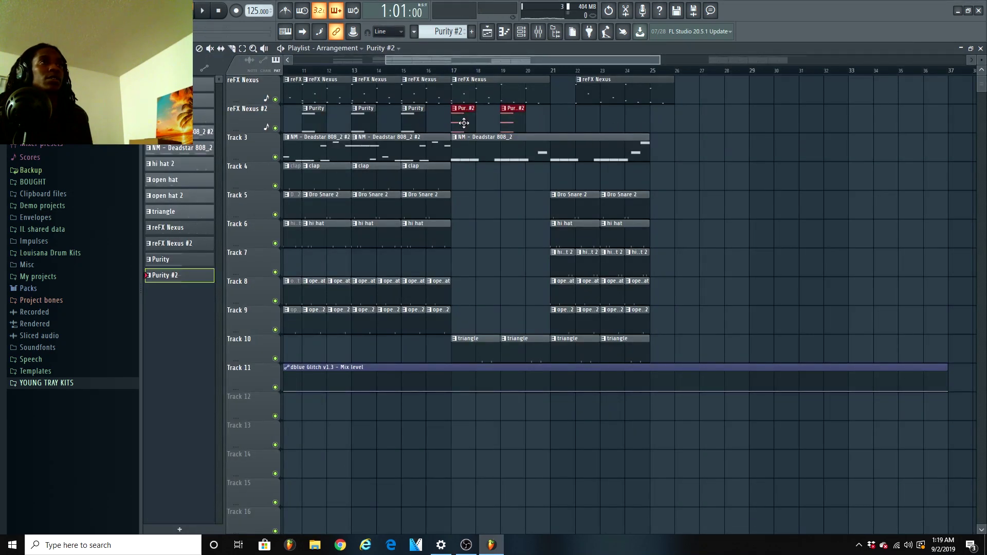
left_click_drag(480, 122, 600, 126)
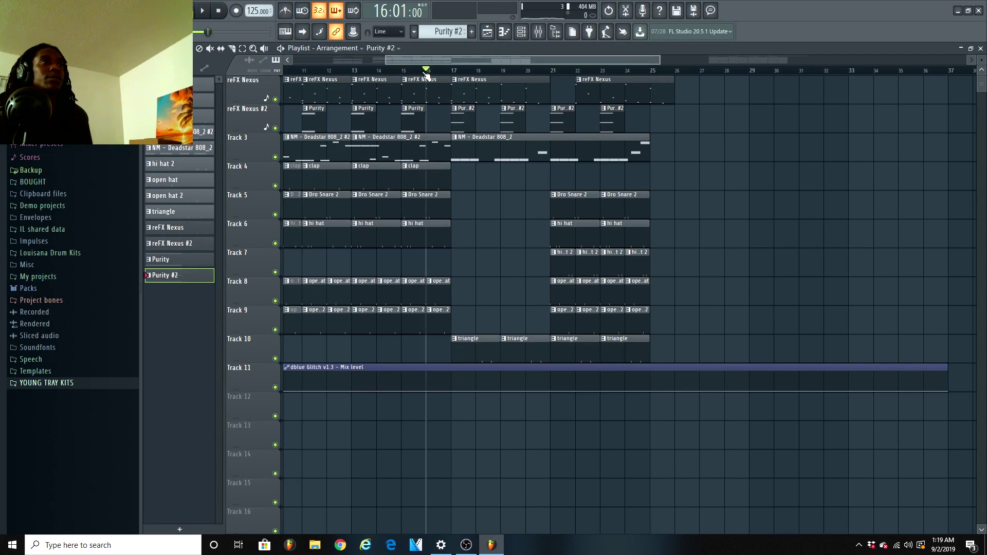
Select all reFX Nexus melody notes, then play the song from bar 17.
double_click(477, 89)
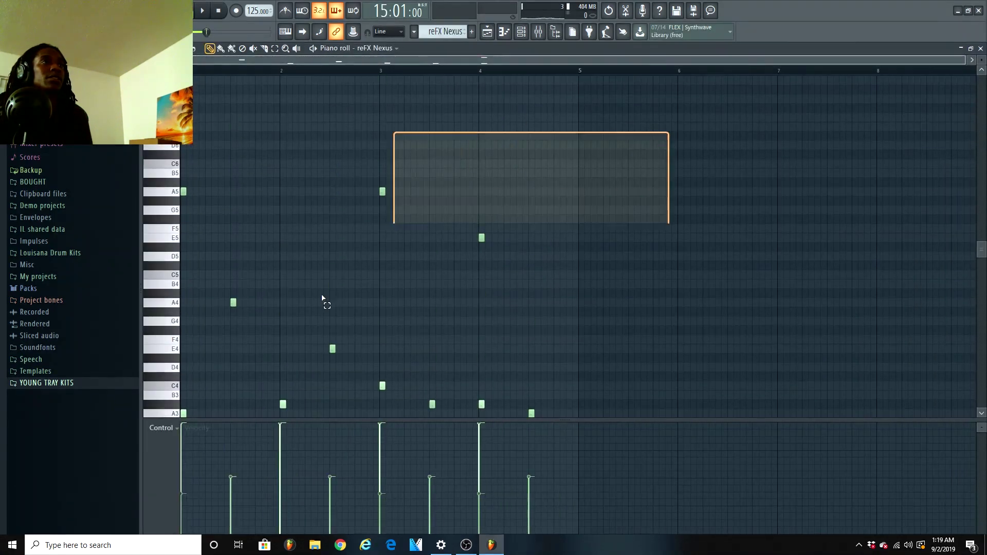
key("ctrl+a")
scroll(224, 363, "up", 3)
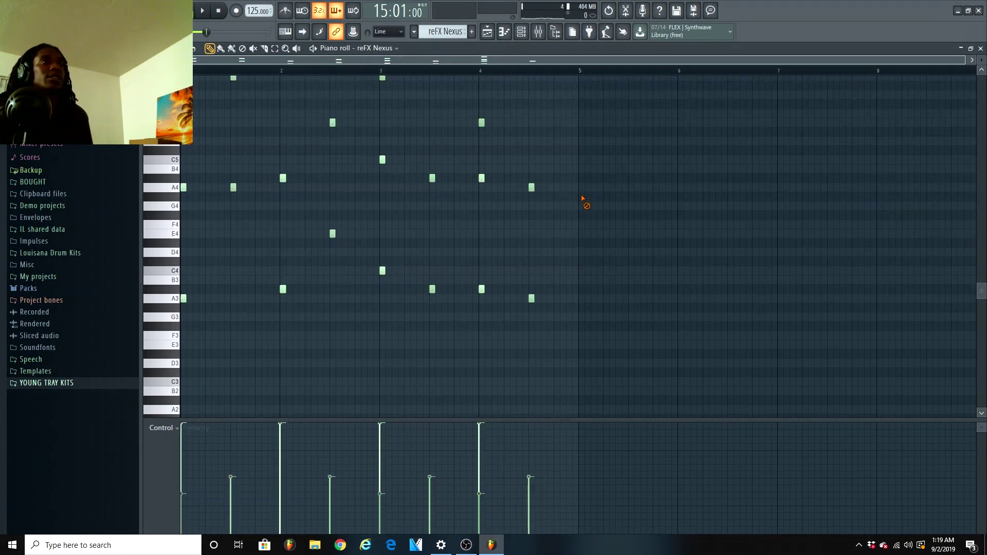
key("F5")
key("space")
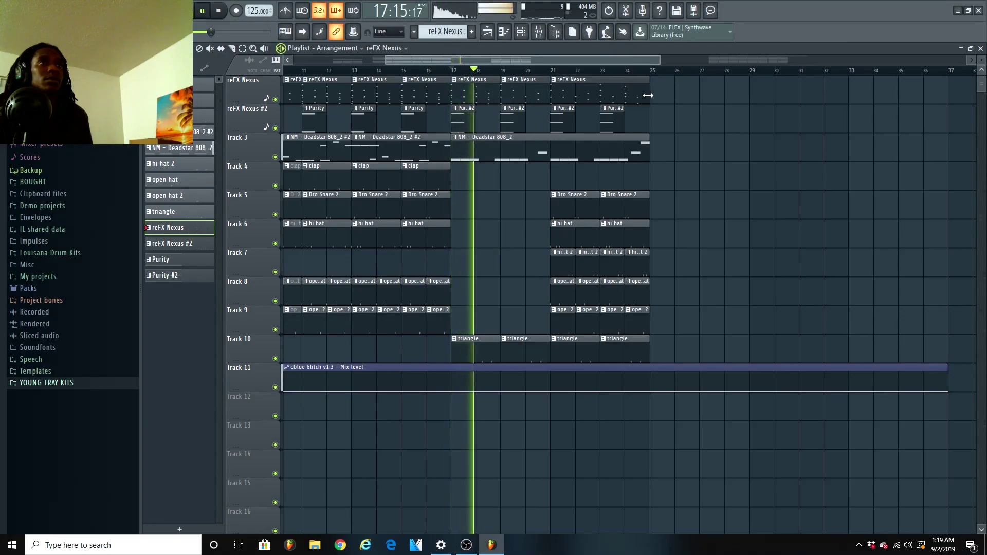
Rework the reFX Nexus clips at bar 23 and delete the bar-23 hi hat, hi hat 2 and snare clips.
left_click_drag(648, 95, 601, 95)
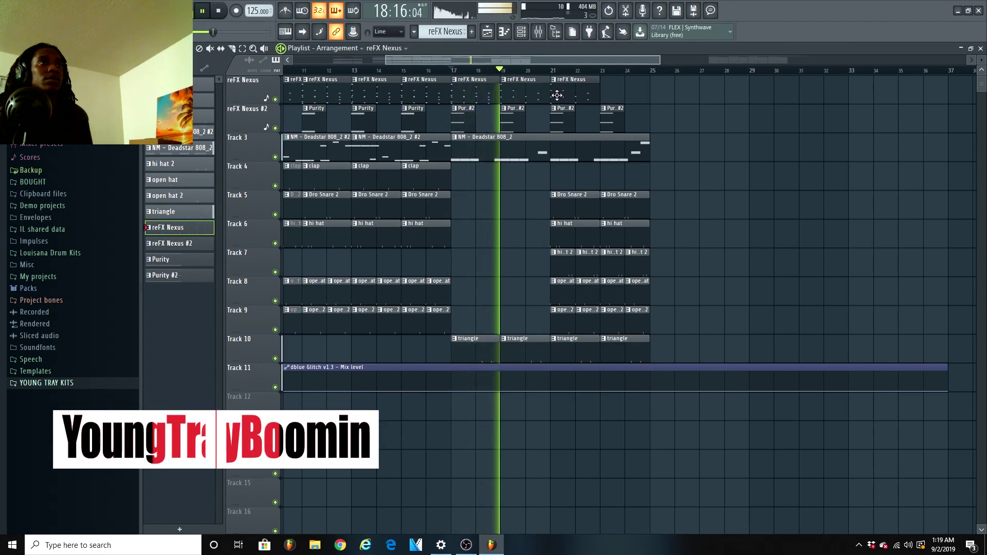
left_click(616, 91)
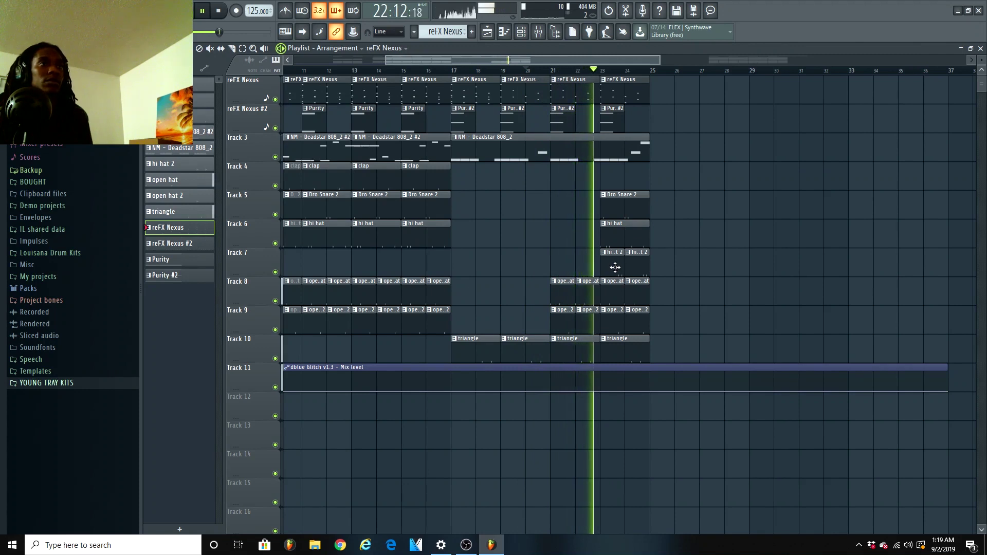
right_click(615, 267)
right_click(614, 236)
right_click(615, 206)
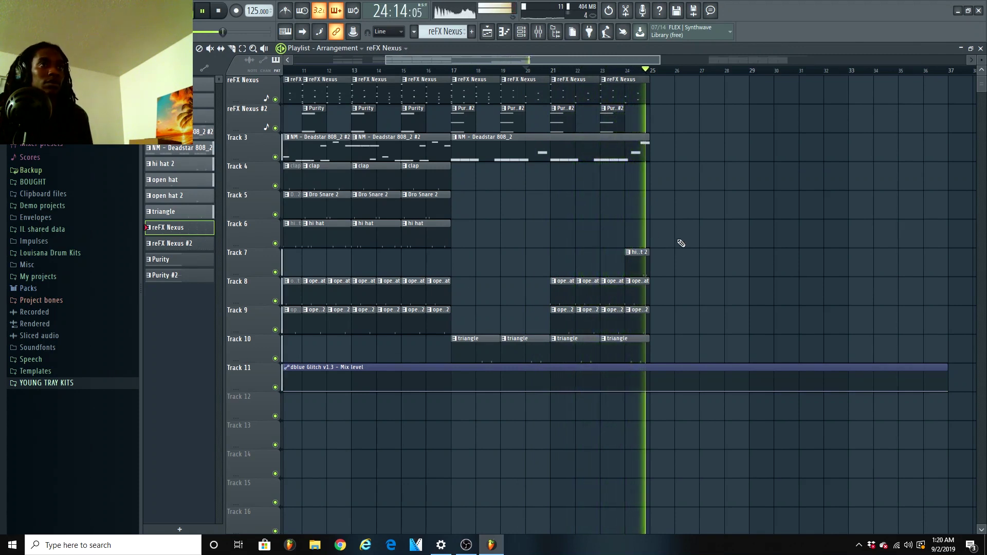
key("space")
scroll(584, 75, "down", 3)
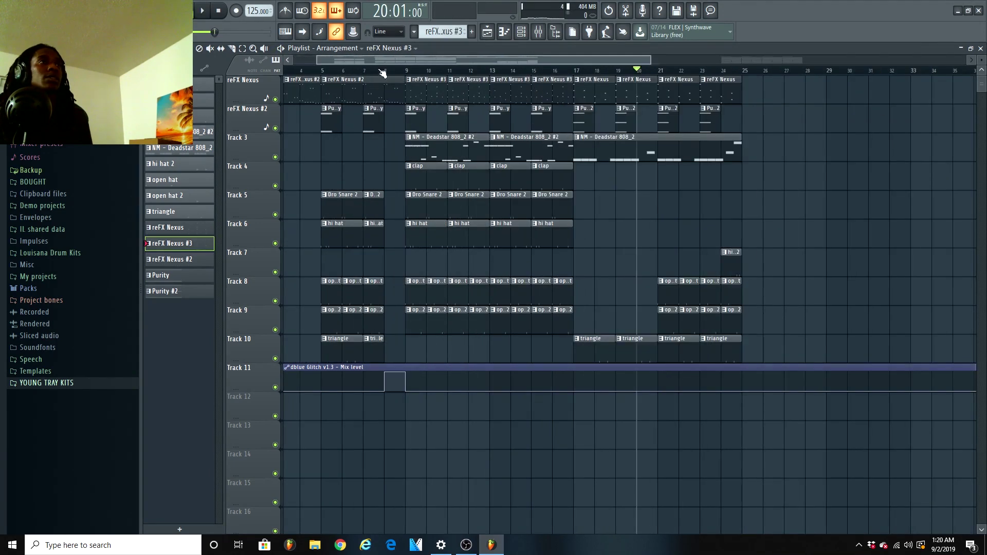
Extend the reFX Nexus #2 clips on the top track from bar 25 to bar 33.
mouse_move(382, 71)
left_mouse_down()
mouse_move(325, 79)
mouse_move(828, 86)
left_mouse_up()
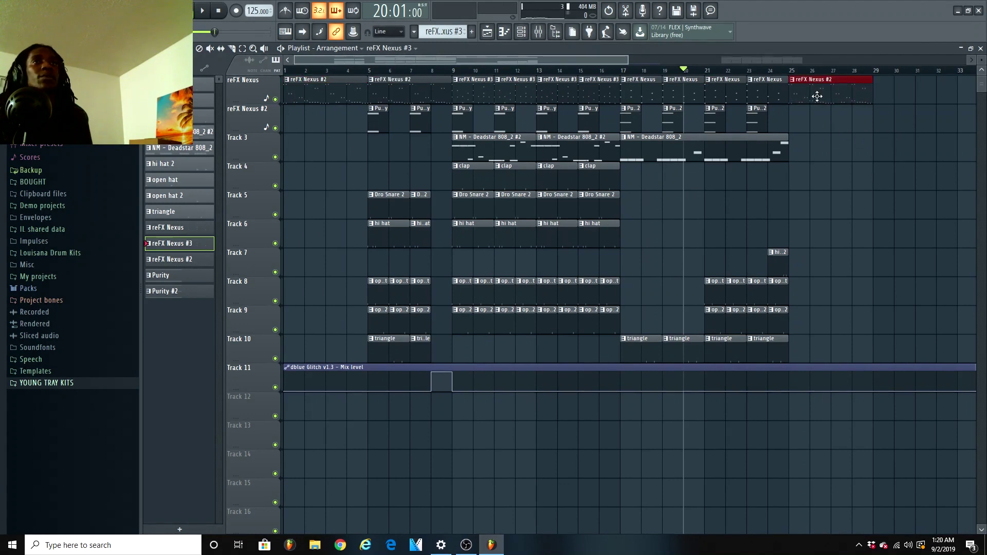
scroll(760, 71, "down", 2)
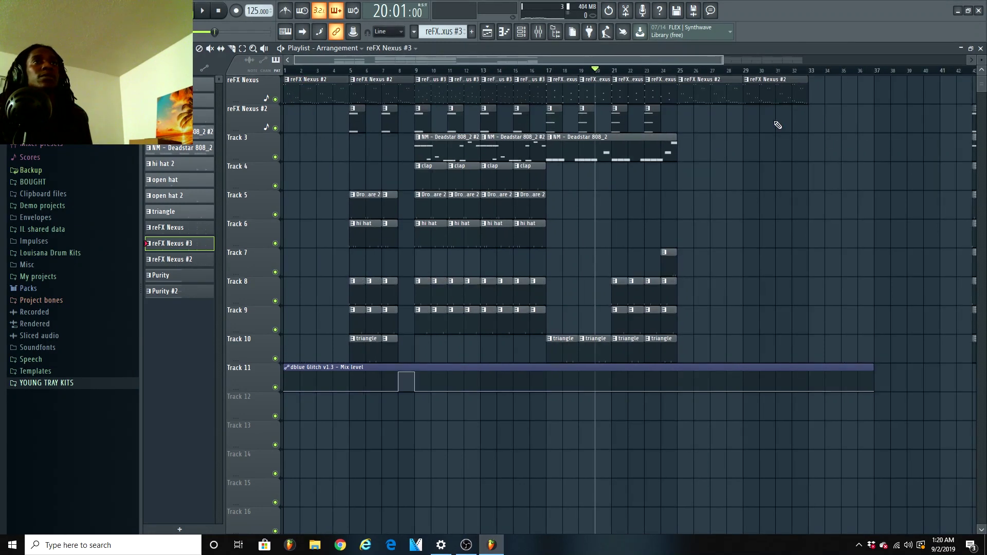
scroll(668, 67, "down", 2)
scroll(617, 80, "down", 2)
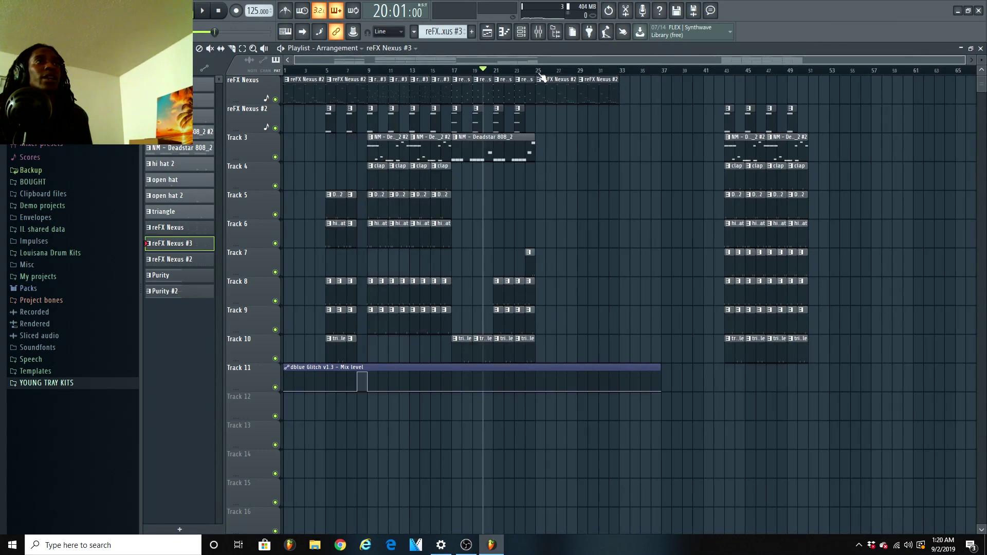
Load the HalfTime effect onto the first mixer insert.
left_click(521, 34)
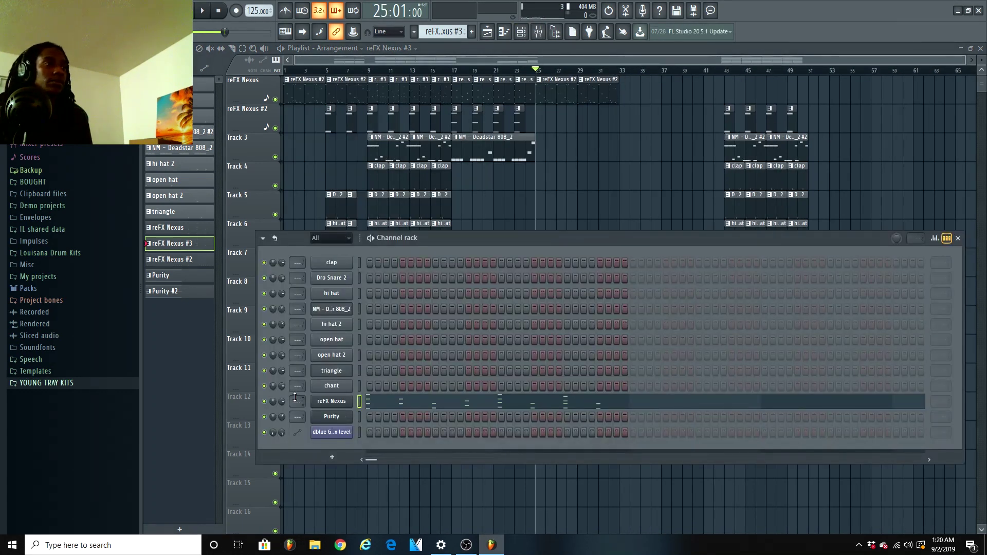
left_click(539, 34)
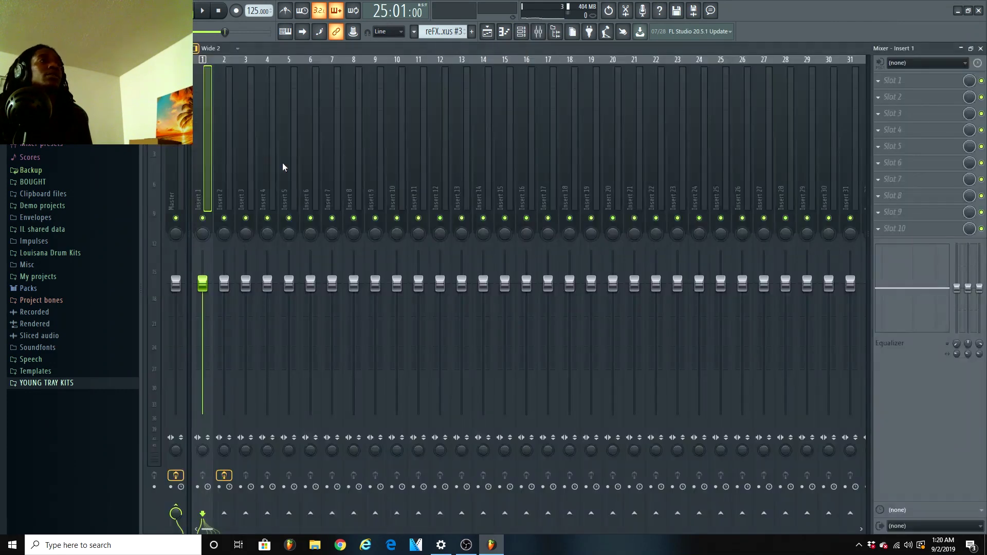
left_click(879, 99)
mouse_move(918, 95)
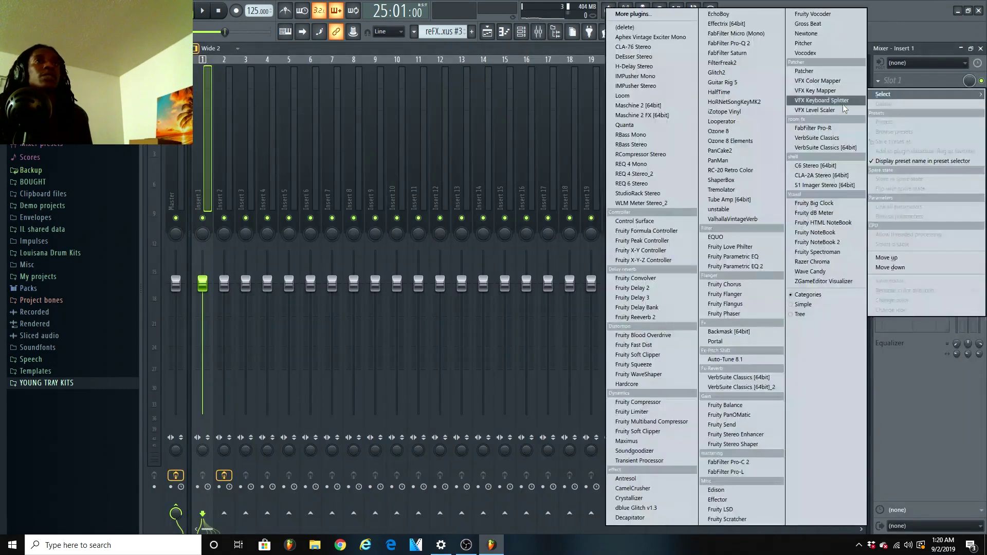
left_click(723, 93)
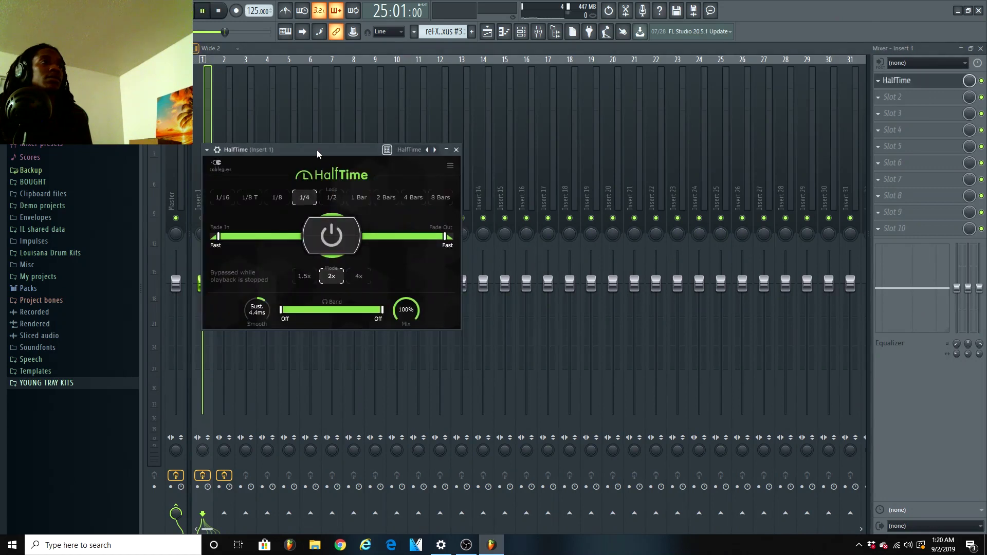
Preview HalfTime, then create an automation clip for its mix level.
key("space")
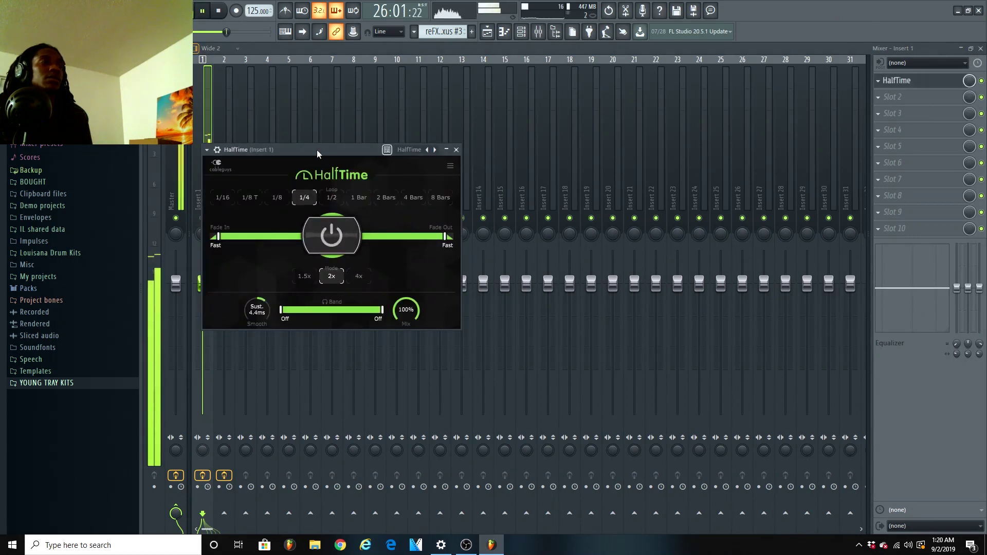
key("space")
left_click(456, 150)
right_click(970, 81)
left_click(936, 151)
Shift all clips down one track and shape the HalfTime curve to switch on at bar 25.
key("ctrl+a")
key("shift+Down")
left_click_drag(543, 424, 544, 110)
left_click(537, 109)
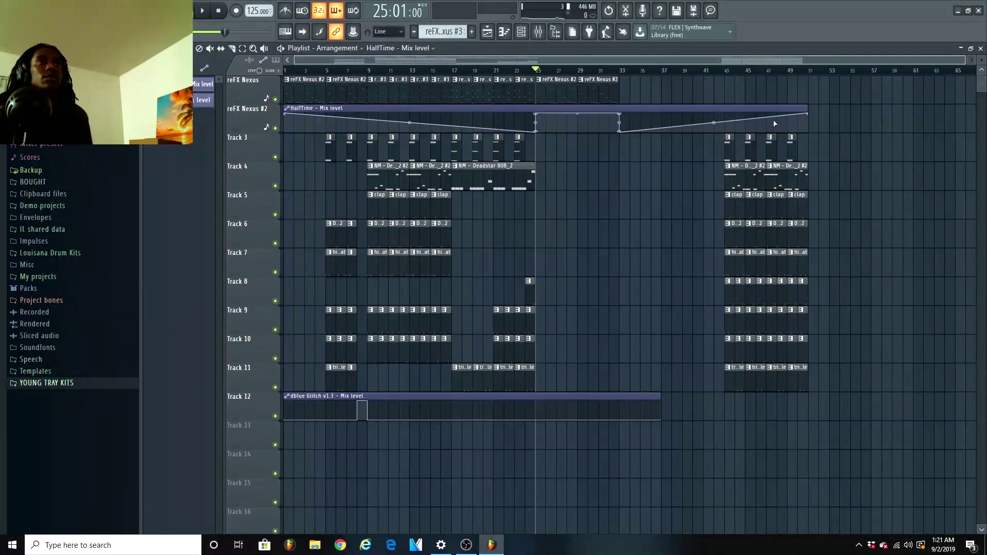
left_click_drag(799, 140, 631, 141)
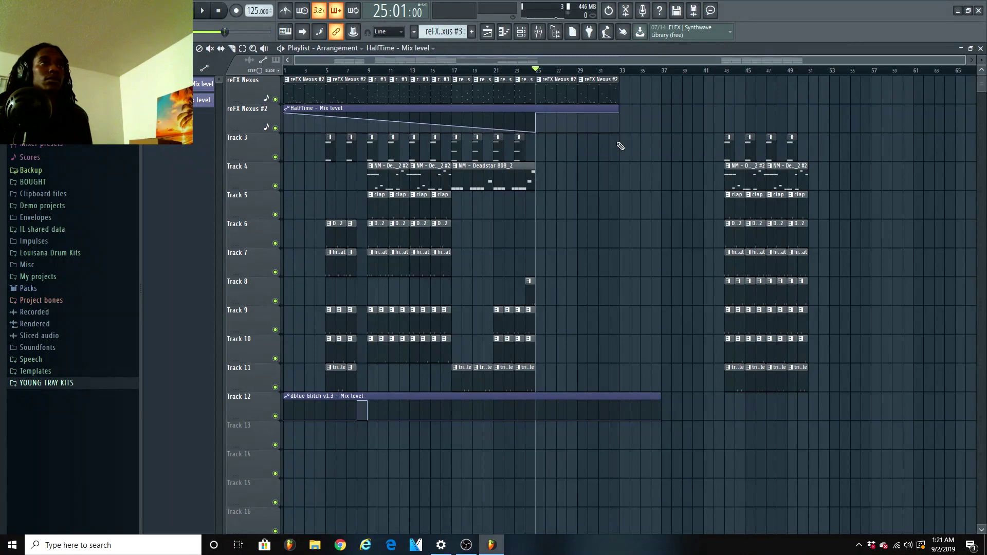
left_click_drag(287, 114, 333, 150)
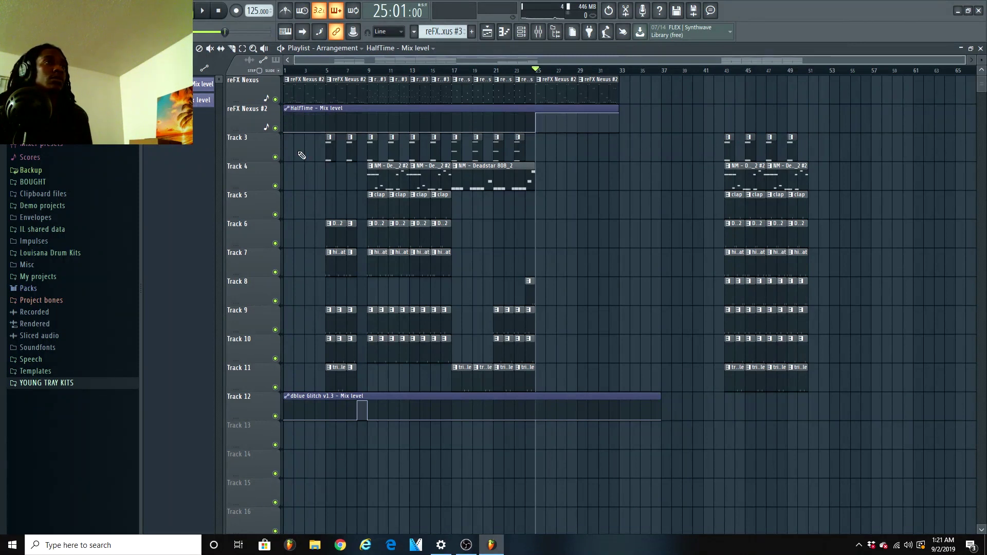
Play back the half-time switch and select the right-hand block of clips.
key("space")
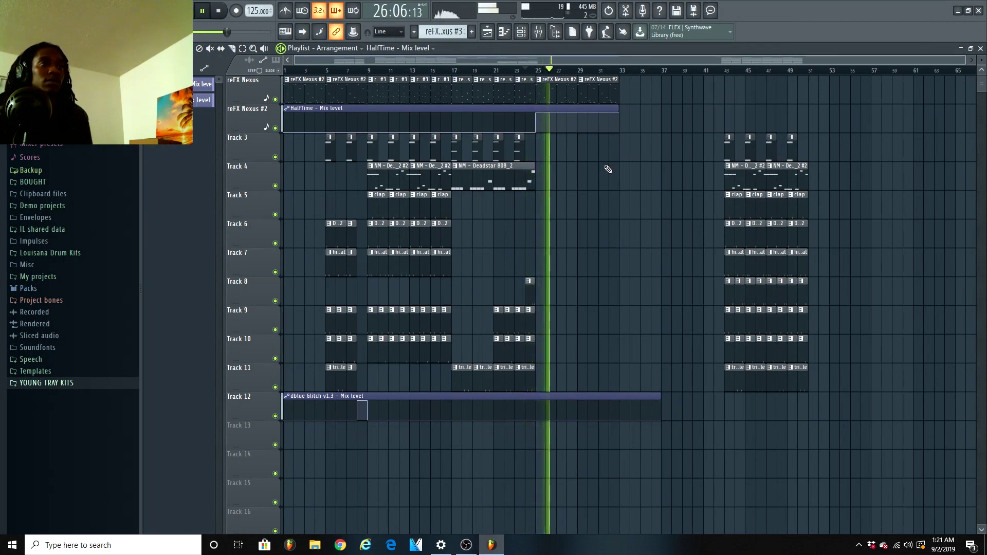
key("space")
mouse_move(871, 137)
left_mouse_down()
mouse_move(690, 390)
mouse_move(669, 375)
left_mouse_up()
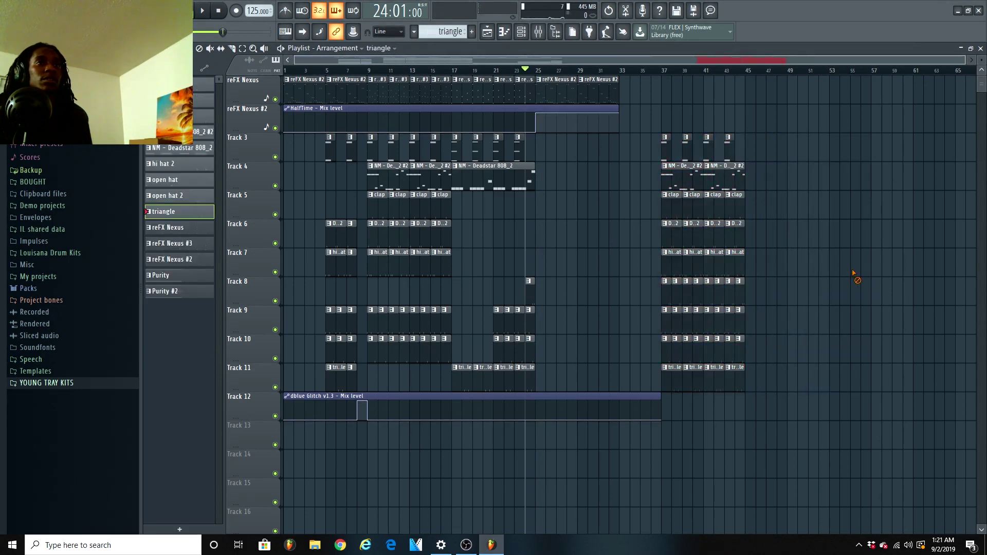
left_click_drag(592, 103, 694, 111)
mouse_move(792, 106)
left_mouse_down()
mouse_move(664, 390)
mouse_move(626, 374)
left_mouse_up()
left_click(797, 244)
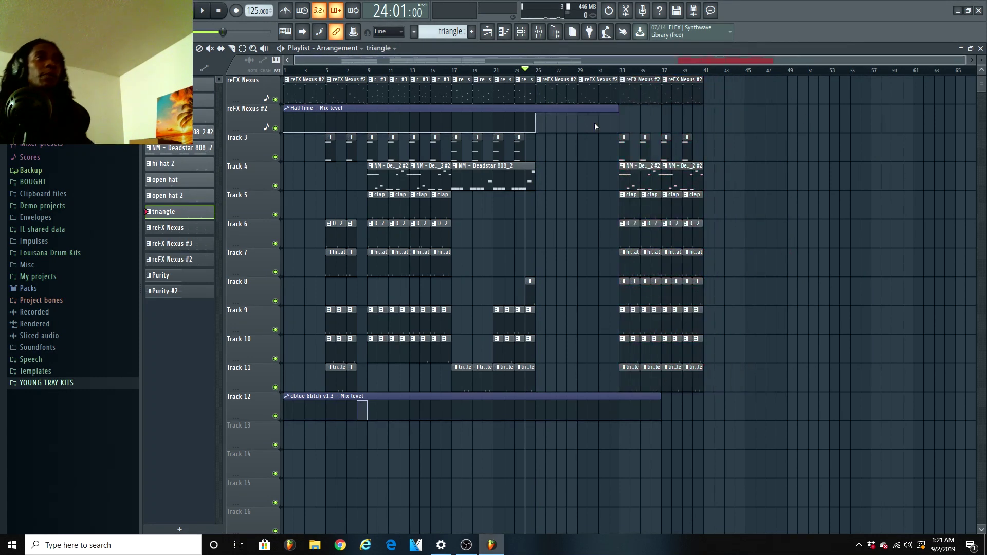
key("space")
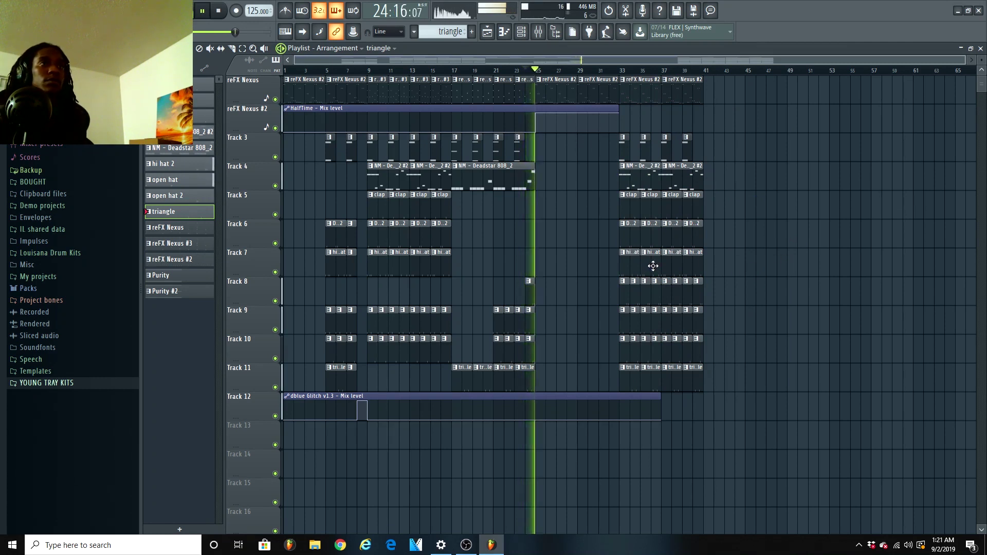
left_click_drag(626, 261, 543, 261)
left_click(577, 236)
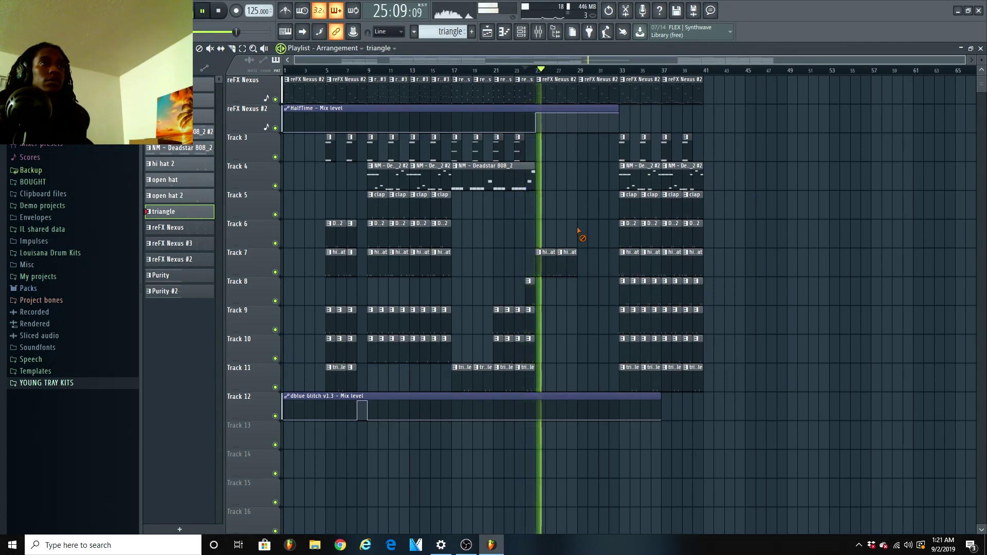
mouse_move(615, 265)
left_mouse_down()
mouse_move(652, 269)
mouse_move(590, 260)
mouse_move(630, 232)
mouse_move(591, 236)
left_mouse_up()
left_click(621, 262)
mouse_move(611, 192)
left_mouse_down()
mouse_move(646, 210)
mouse_move(589, 210)
left_mouse_up()
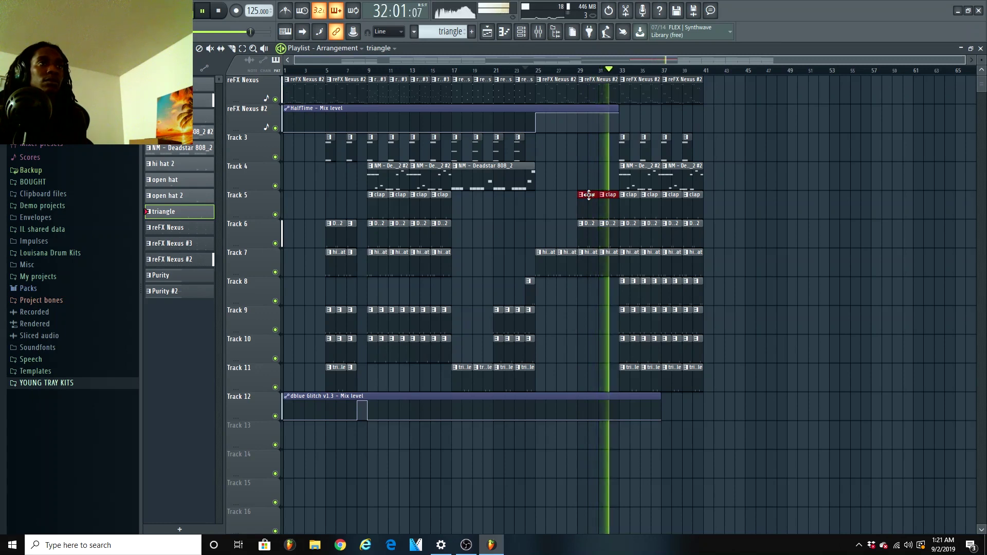
key("space")
scroll(637, 73, "up", 2)
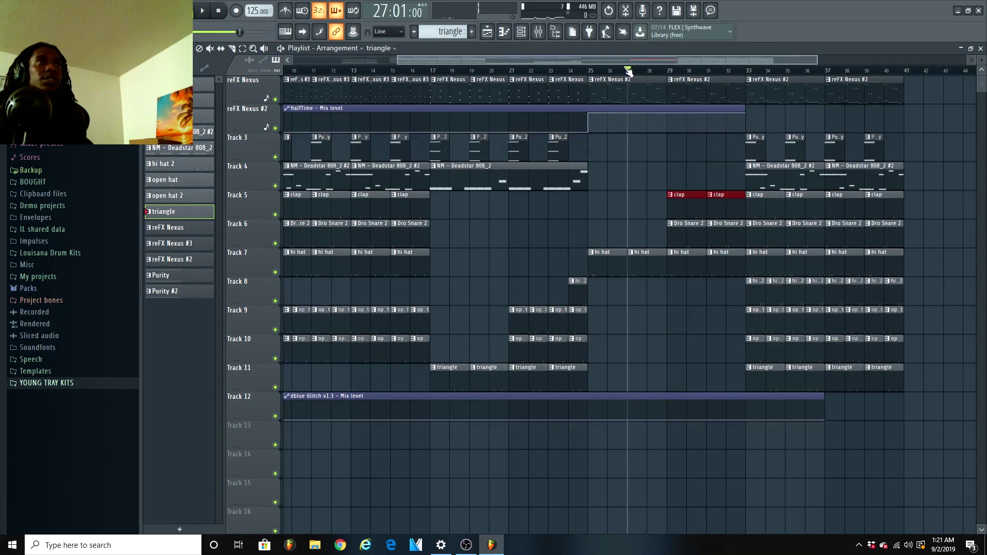
key("space")
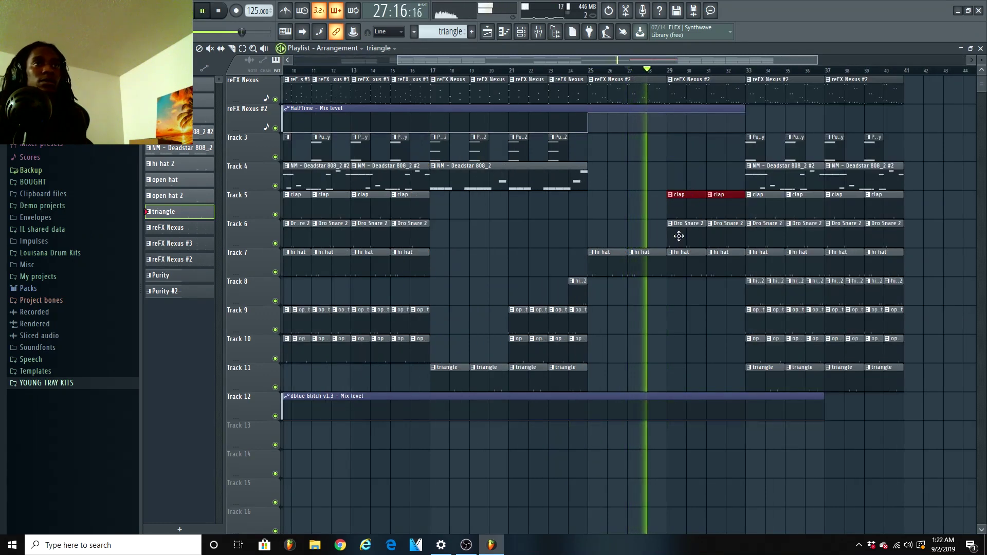
left_click(710, 239)
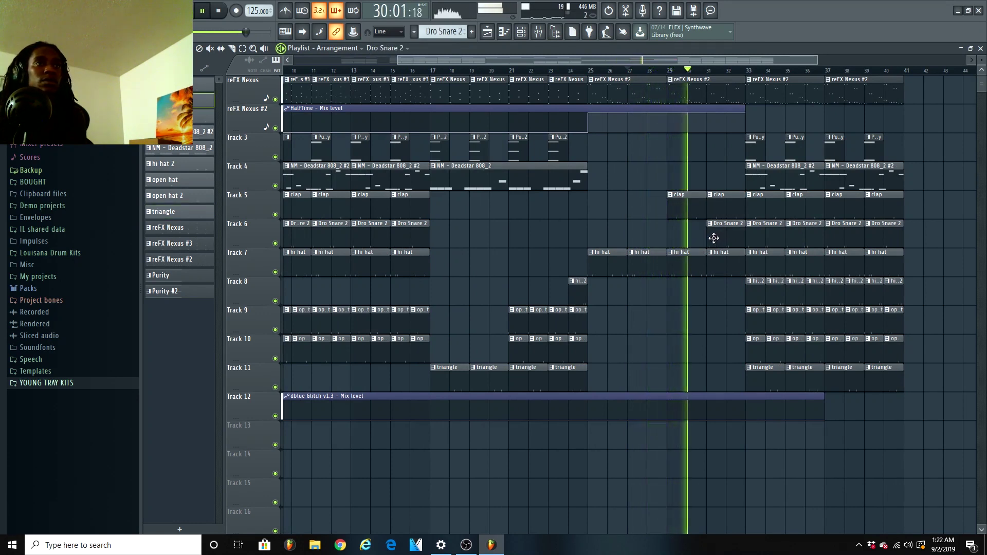
left_click_drag(709, 240, 727, 237)
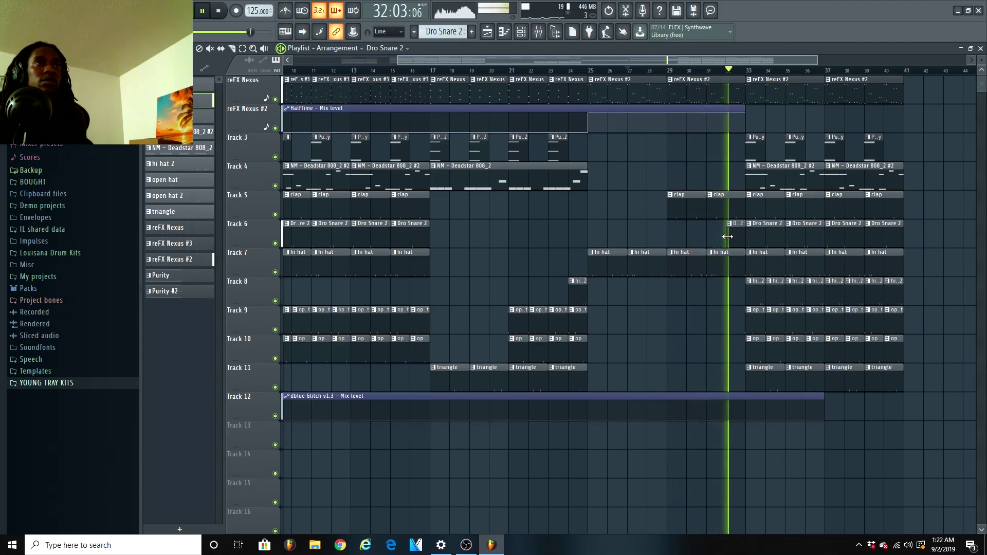
key("space")
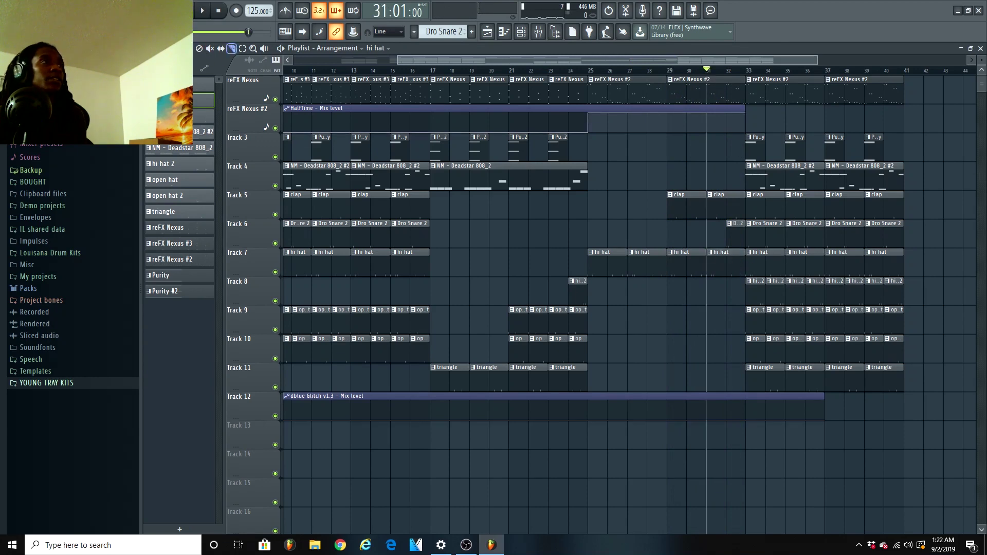
Change the grid snap and delete the Track 9 and Track 10 clips after bar 33.
left_click(154, 48)
left_click(173, 189)
scroll(721, 199, "up", 4, "ctrl")
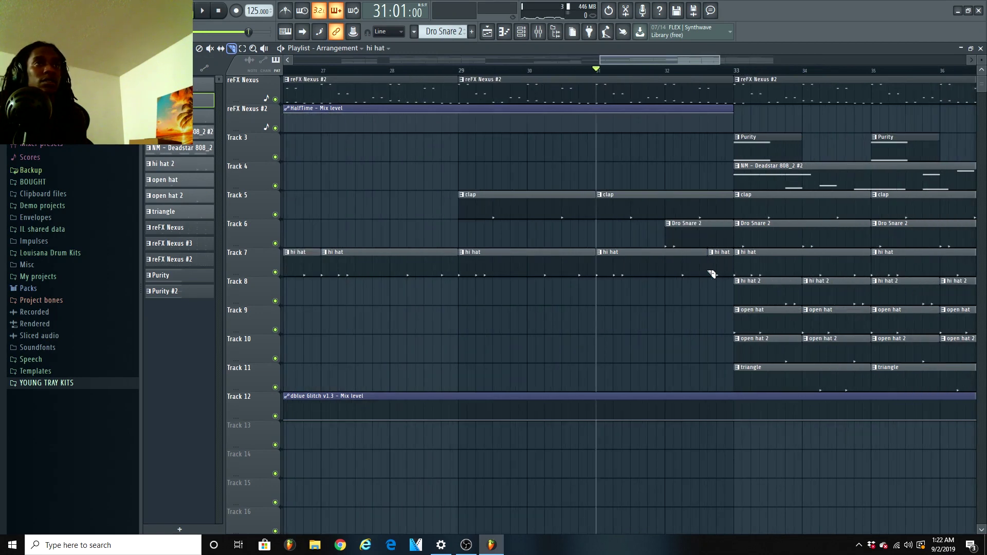
scroll(707, 92, "down", 4, "ctrl")
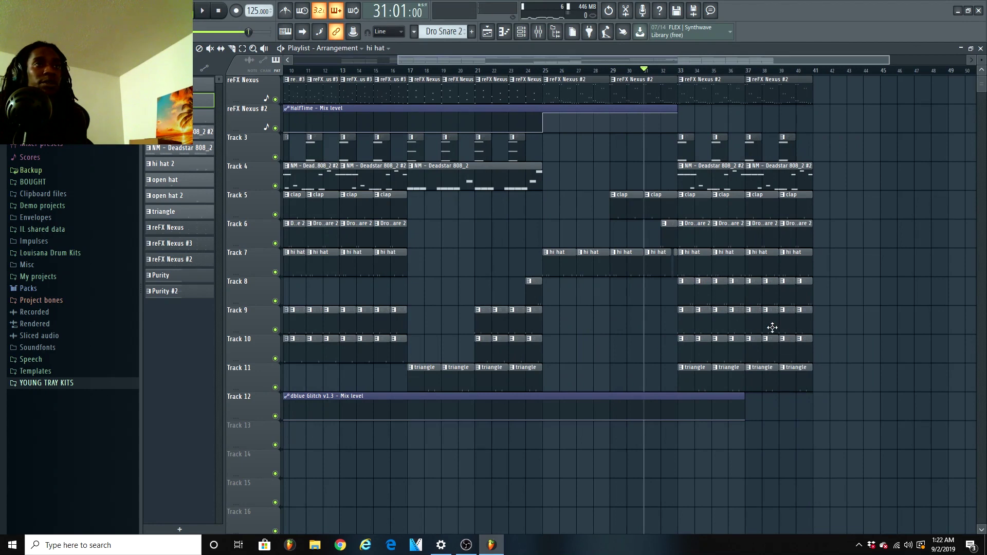
scroll(976, 68, "up", 1)
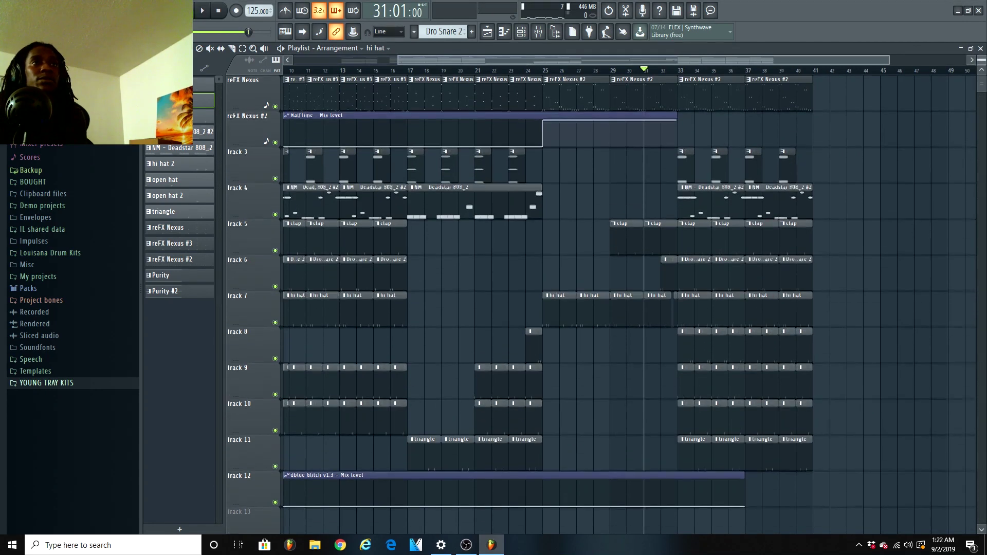
right_click(685, 399)
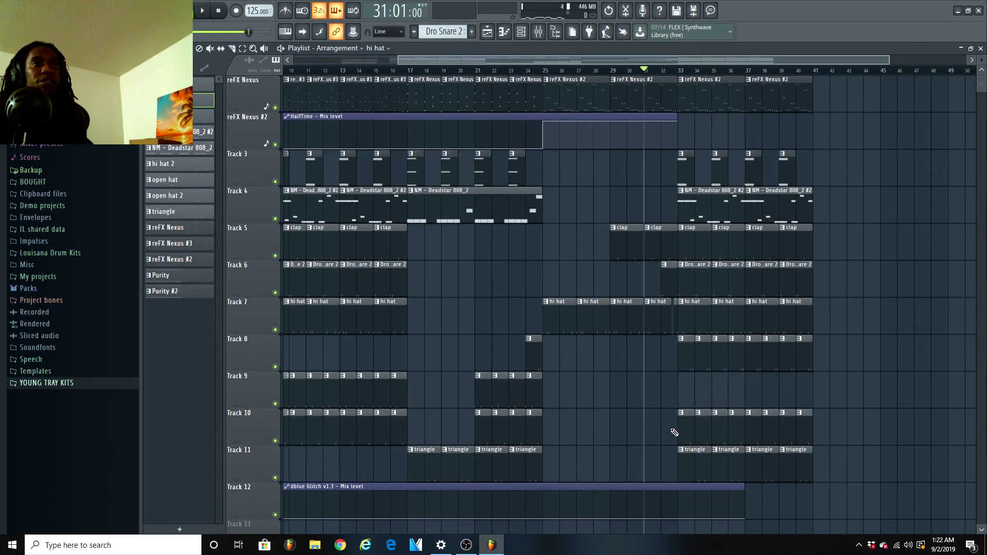
right_click(685, 415)
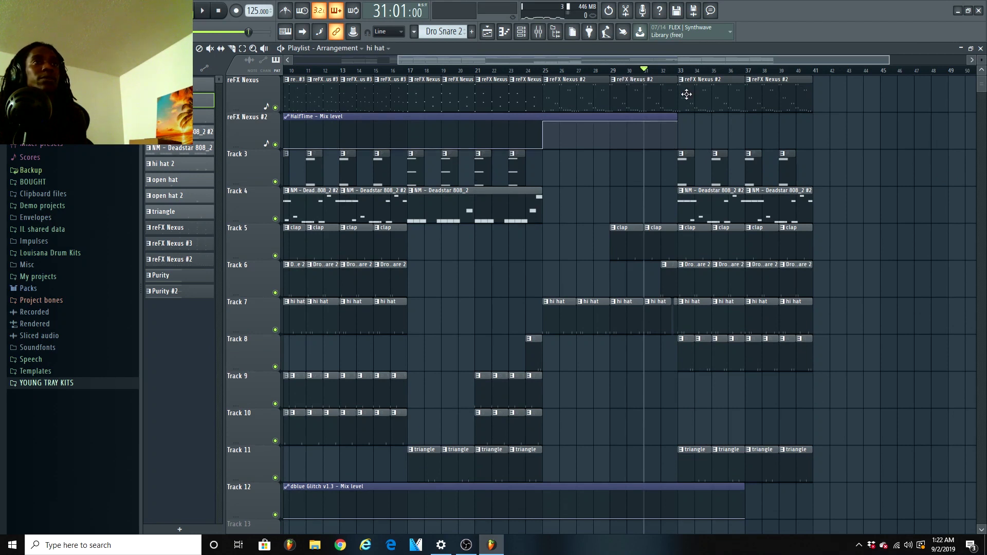
Check playback, then delete the Track 6 snare clips after bar 33 and replay.
key("space")
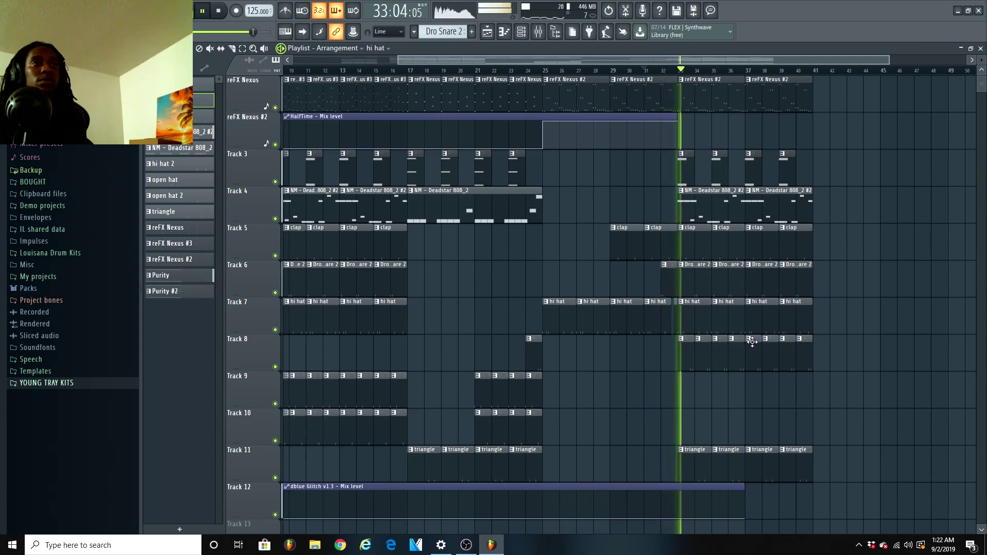
key("space")
scroll(820, 358, "down", 1)
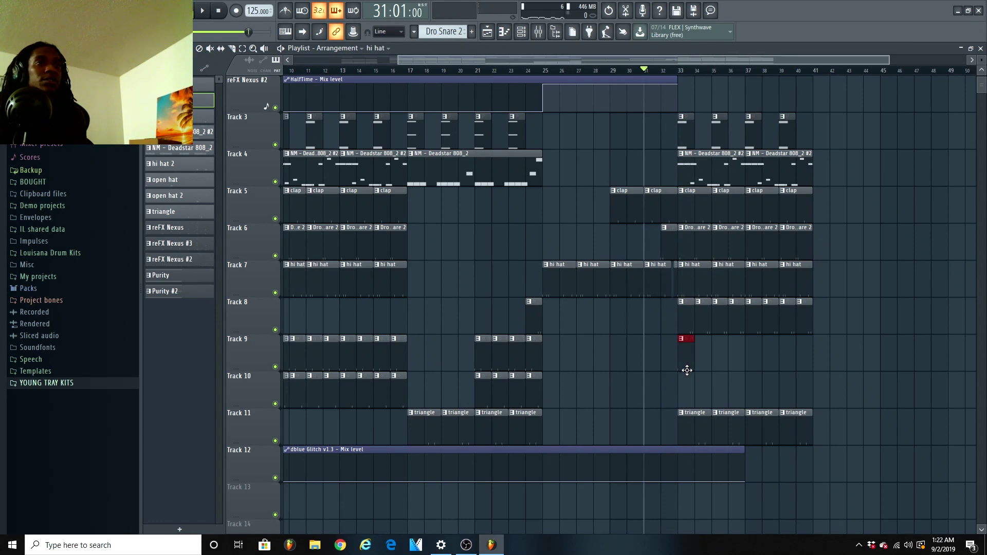
scroll(702, 366, "up", 1)
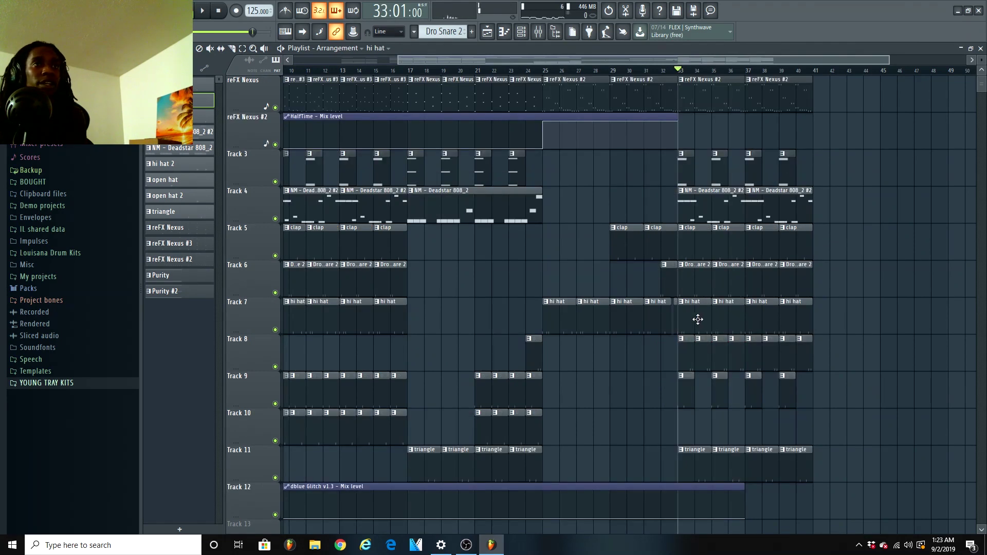
right_click(694, 284)
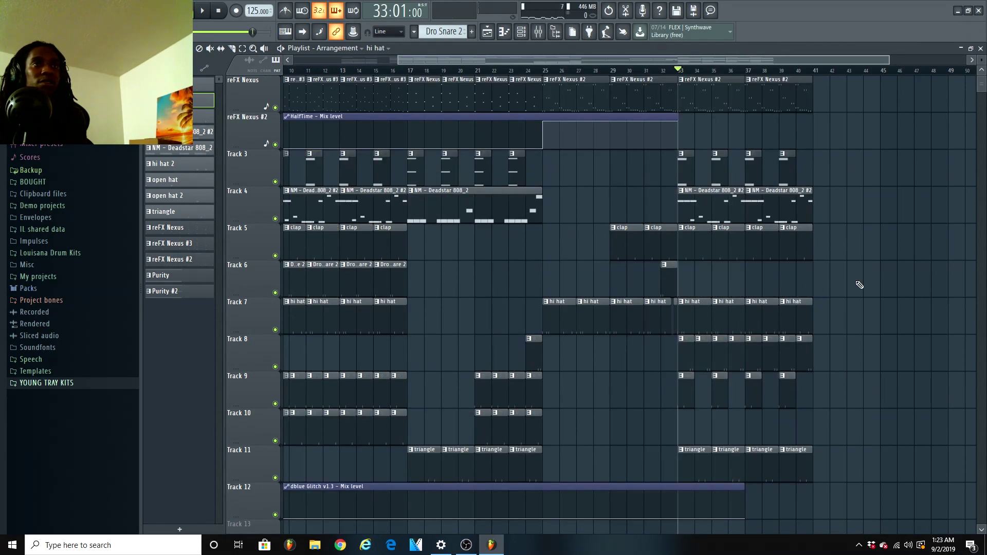
key("space")
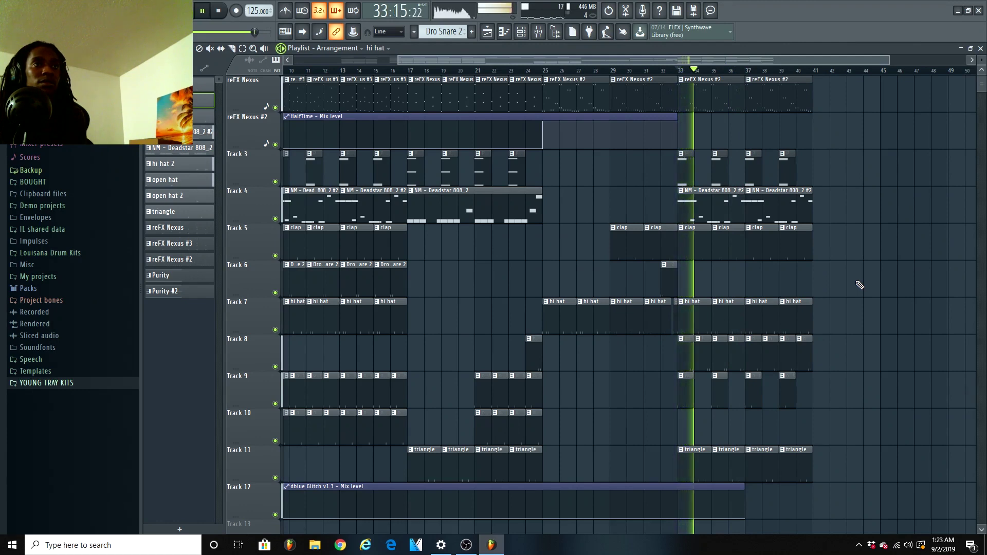
scroll(858, 285, "down", 1, "ctrl")
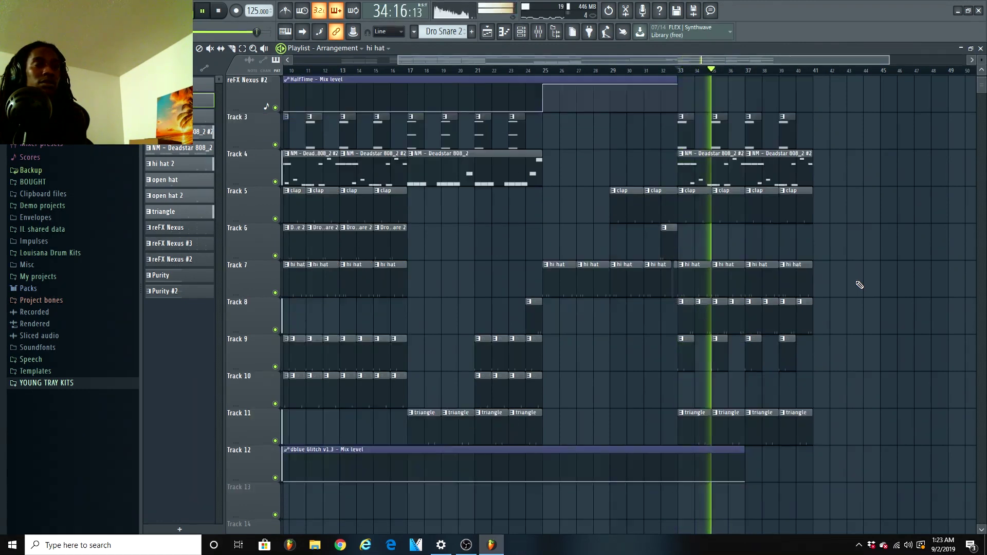
scroll(859, 285, "down", 1, "ctrl")
scroll(859, 286, "down", 1, "ctrl")
scroll(859, 286, "down", 1, "ctrl")
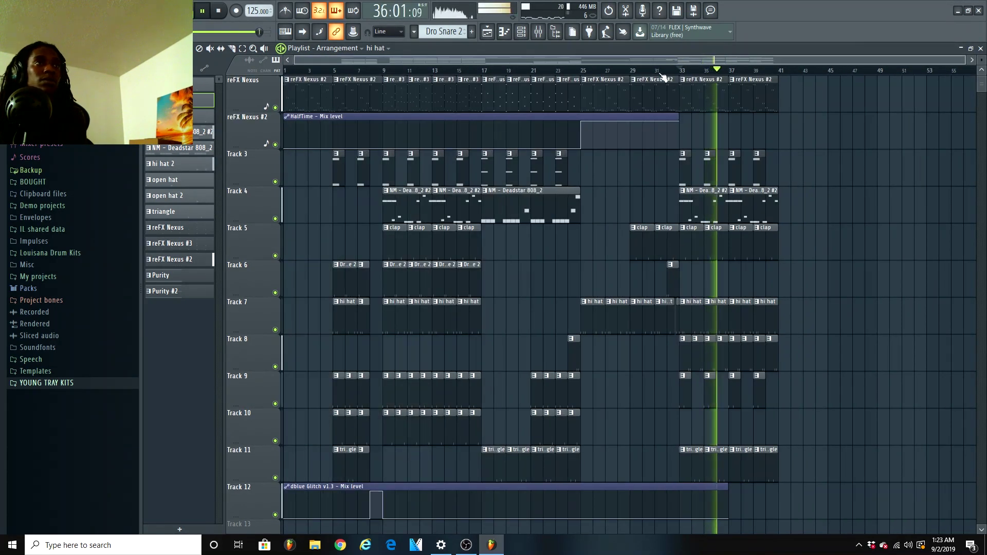
scroll(872, 233, "down", 3)
scroll(873, 233, "up", 1)
scroll(872, 236, "up", 2)
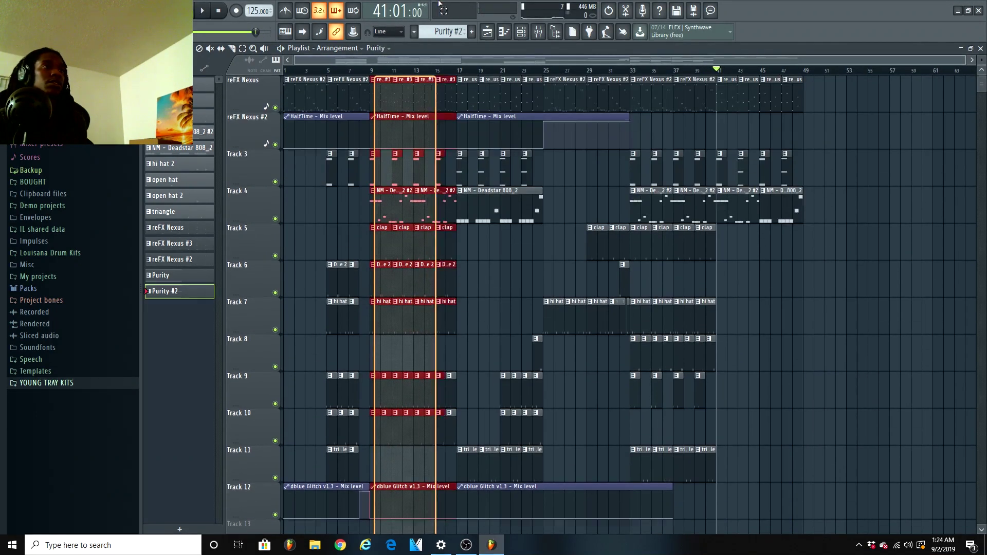
mouse_move(379, 287)
left_mouse_down()
mouse_move(455, 93)
mouse_move(818, 101)
left_mouse_up()
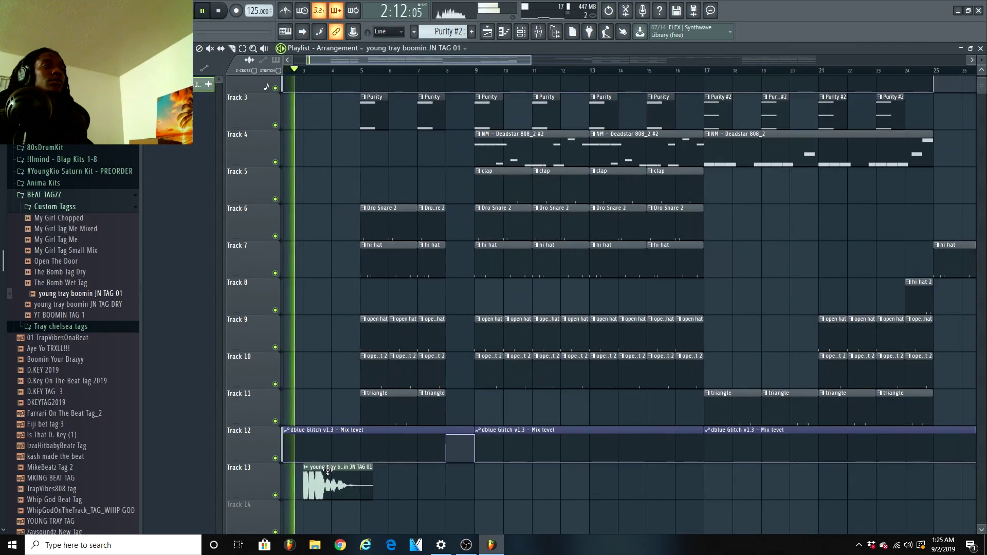
Check the producer tag sample's channel settings while replaying it from the start, then close them.
double_click(328, 473)
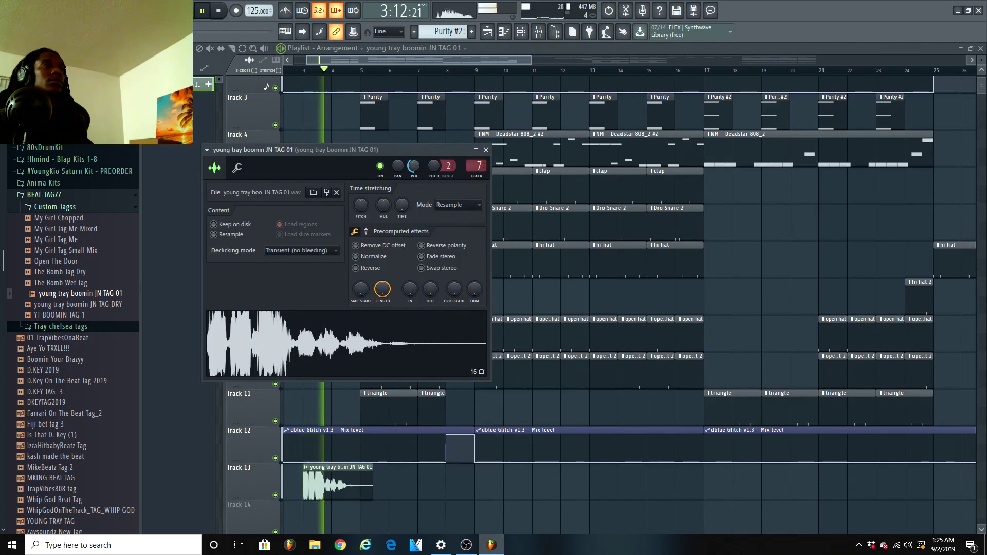
left_click(304, 71)
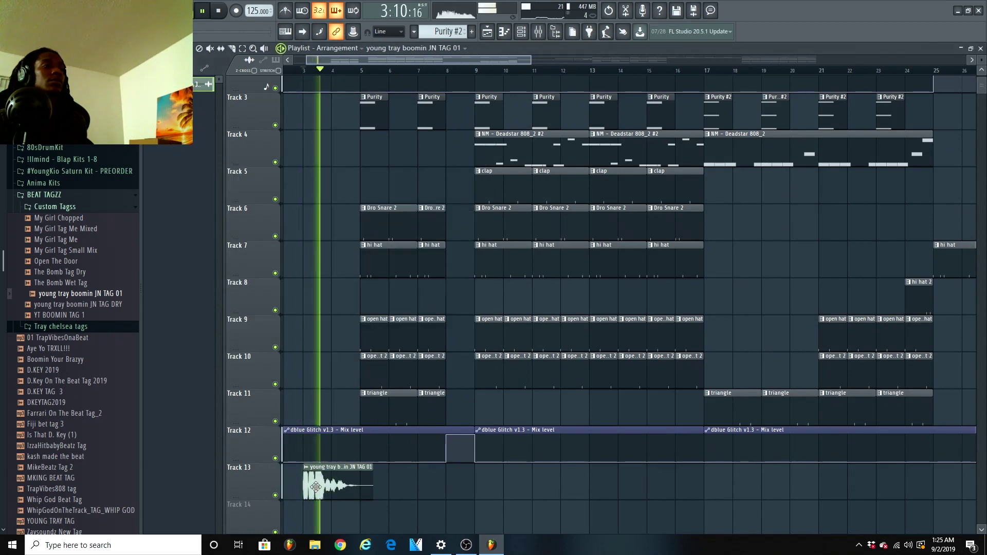
double_click(328, 478)
left_click(341, 58)
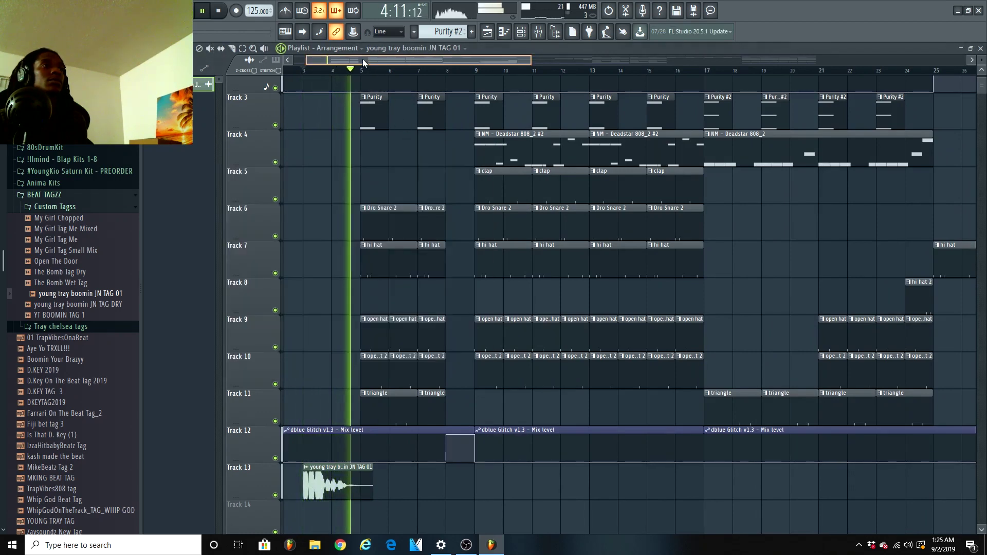
left_click_drag(341, 59, 305, 63)
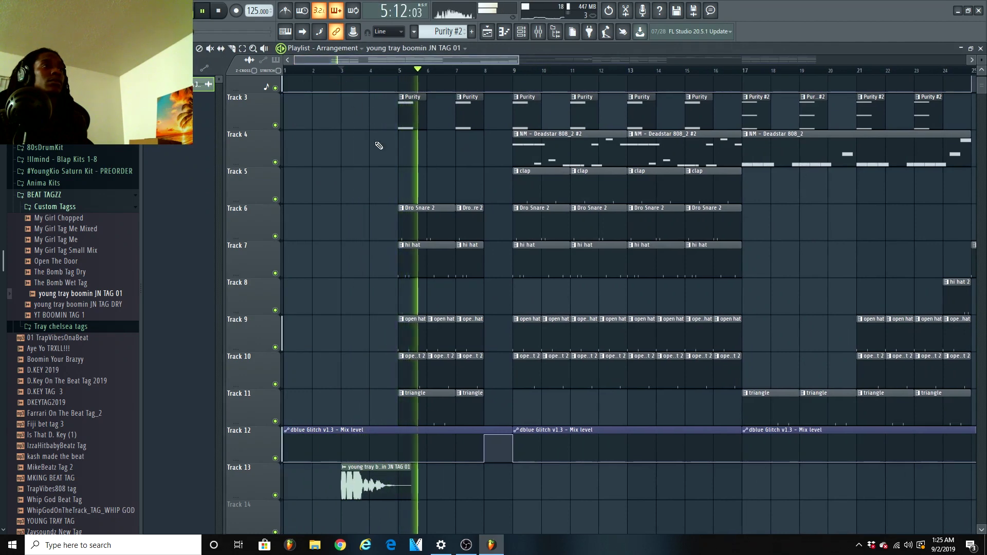
scroll(309, 78, "up", 2)
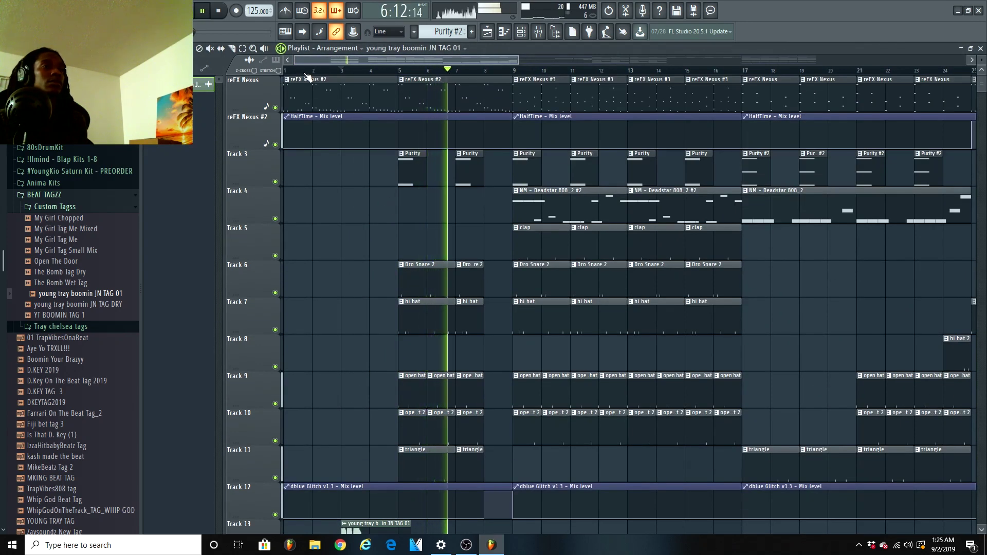
scroll(565, 181, "down", 3, "ctrl")
scroll(565, 181, "down", 3, "ctrl")
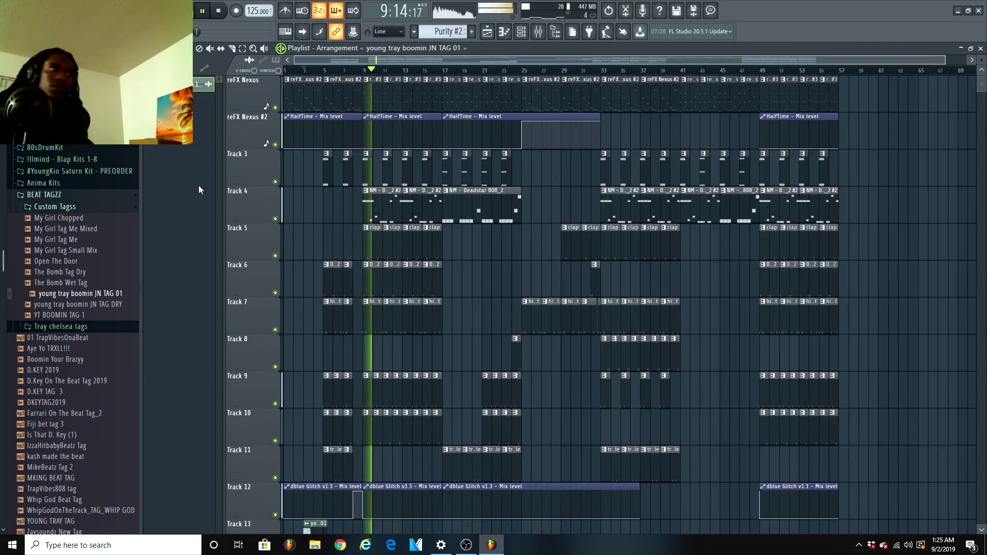
Collapse the BEAT TAGZZ folder in the Browser.
left_click(112, 196)
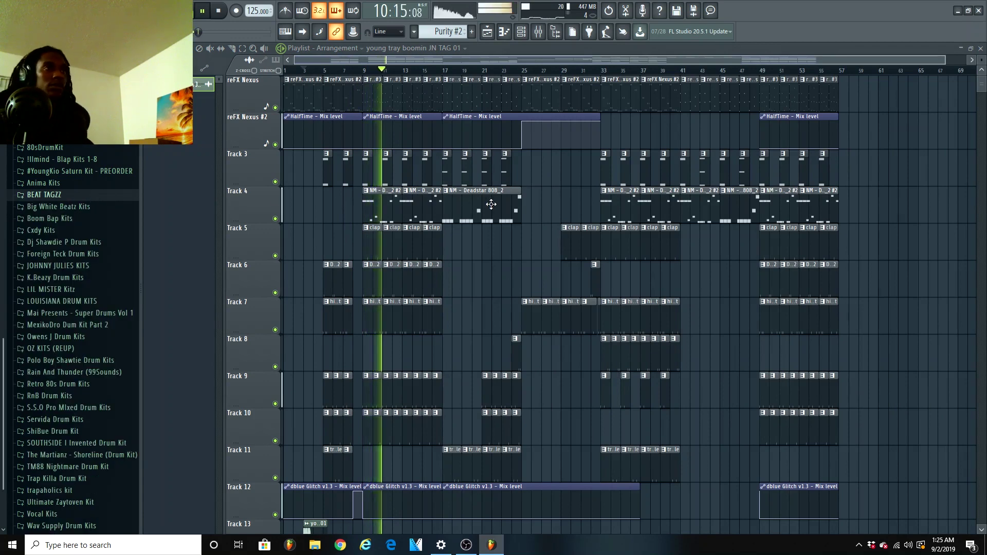